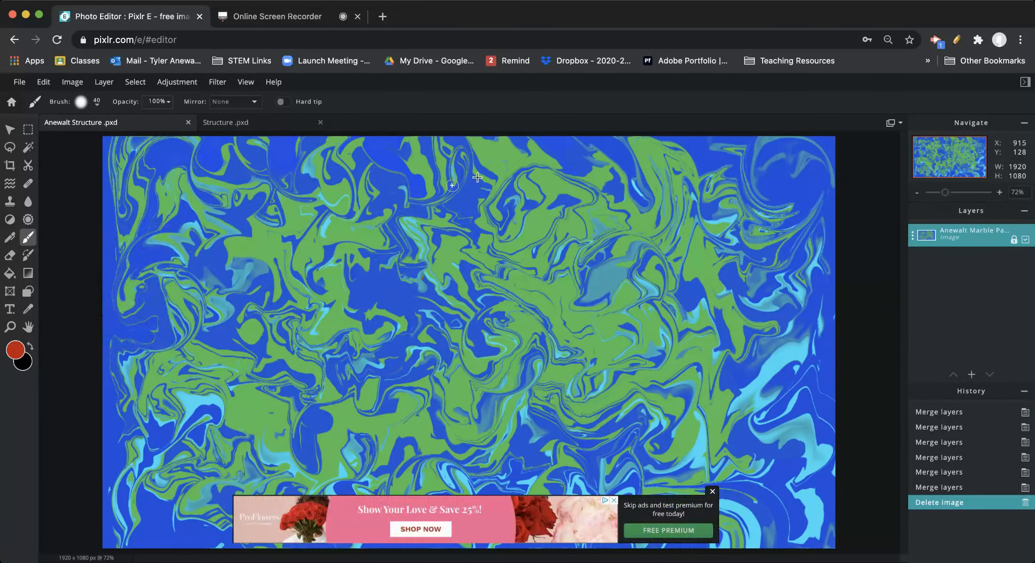
Undo all the newly added black rectangle shapes, leaving only the marble layer
click(10, 184)
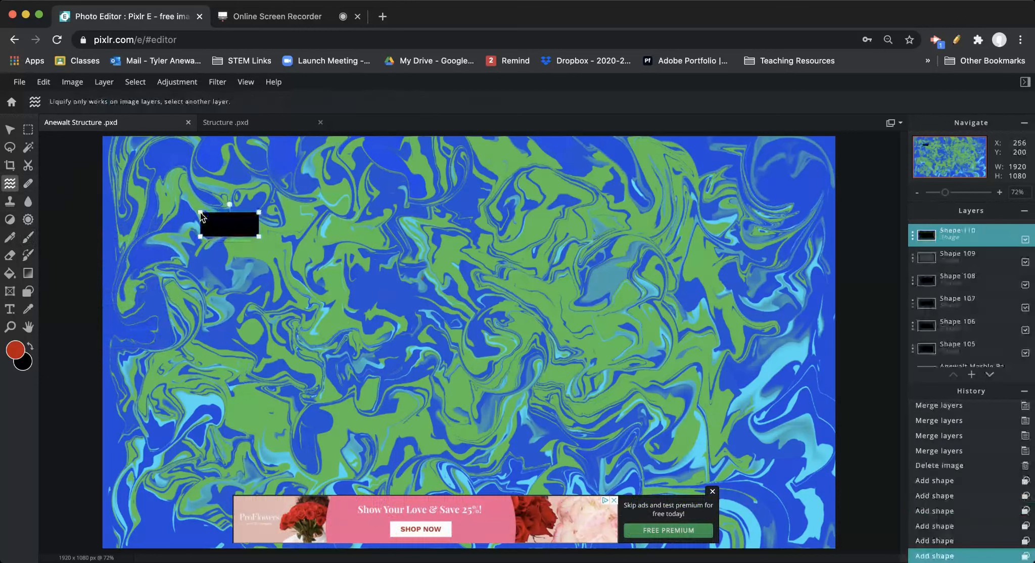
key(super+z)
key(super+z)
key(super+z)
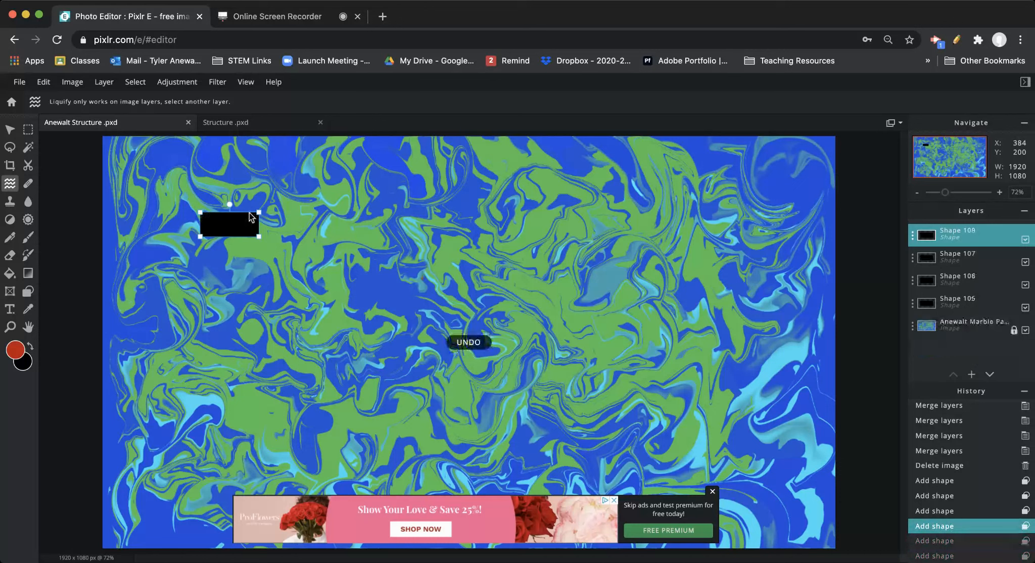
key(super+z)
key(super+z)
key(super+z)
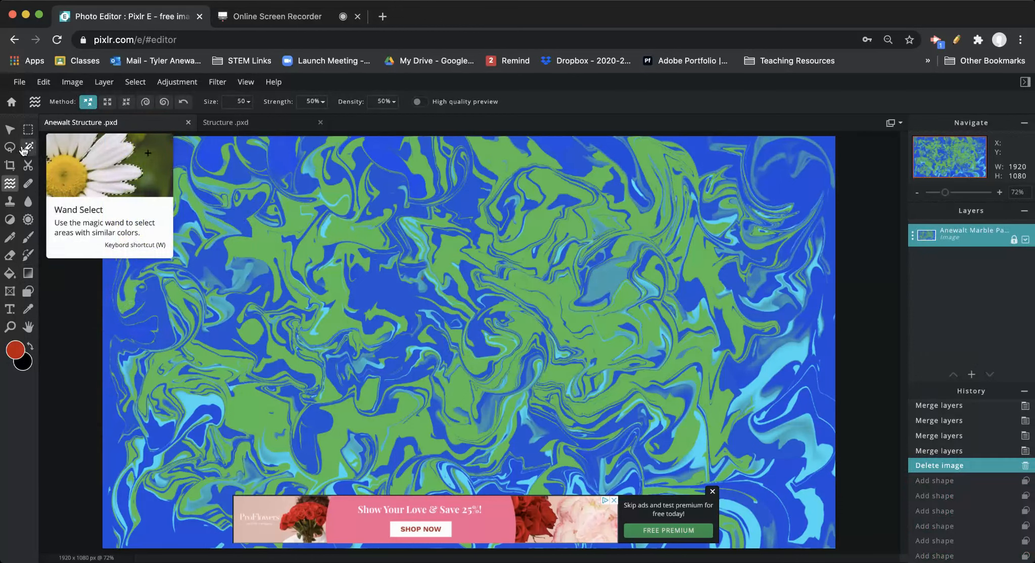
Dismiss the advertisement and add an empty layer above the locked marble layer
click(712, 491)
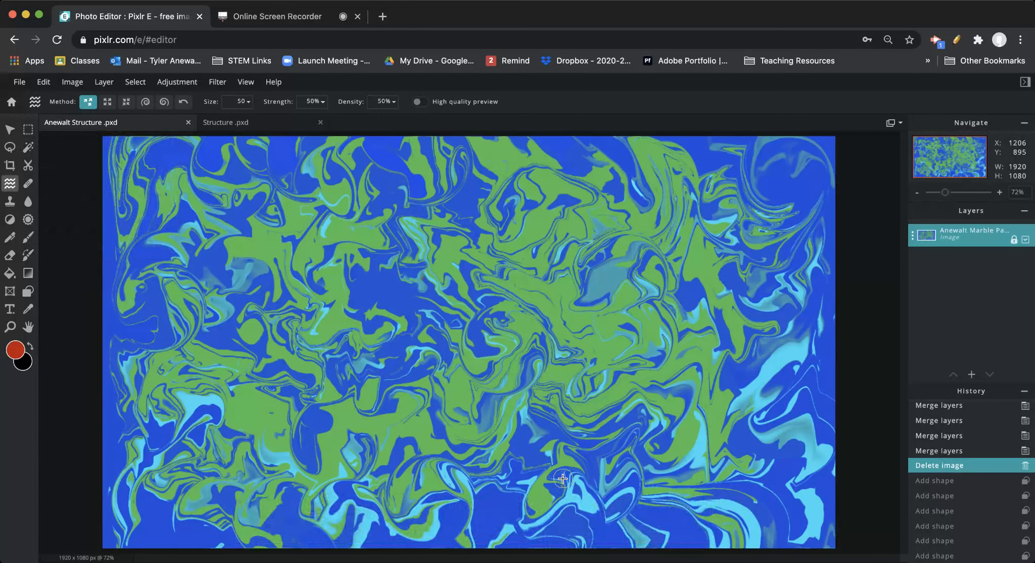
mouse_move(971, 377)
click(972, 377)
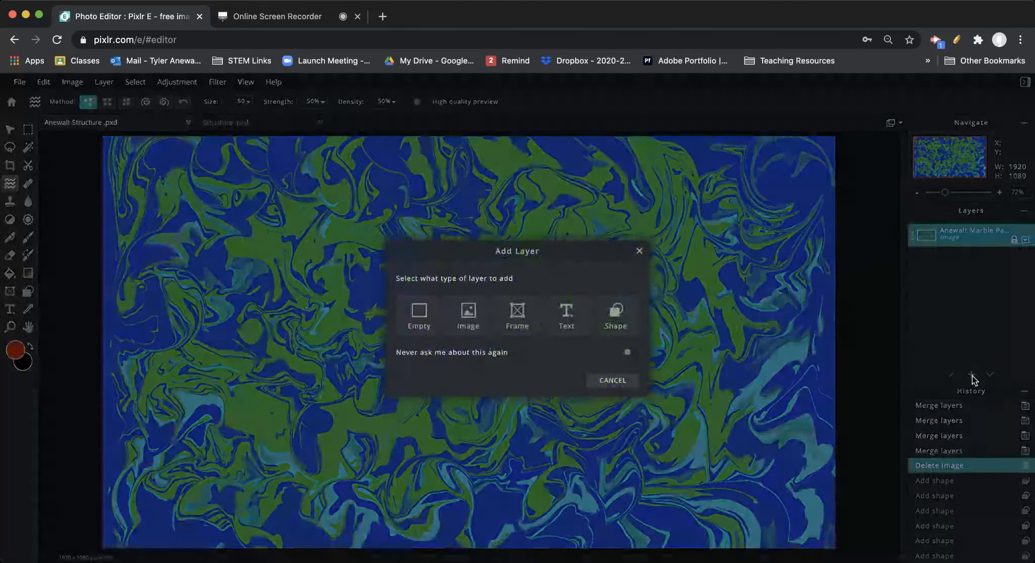
click(418, 315)
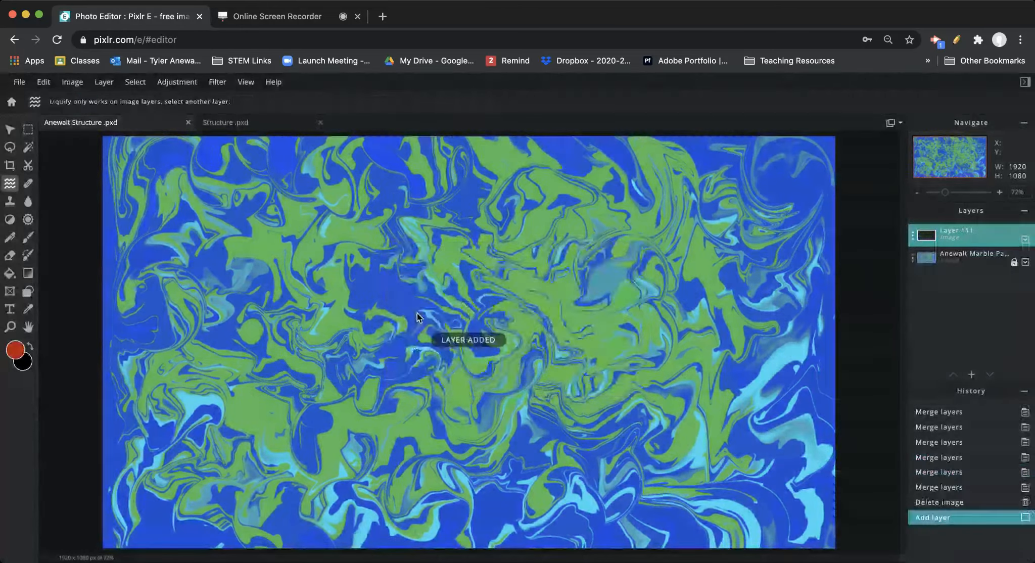
Set the Shape tool to Rectangle in Design mode with a black #000000 fill
click(28, 293)
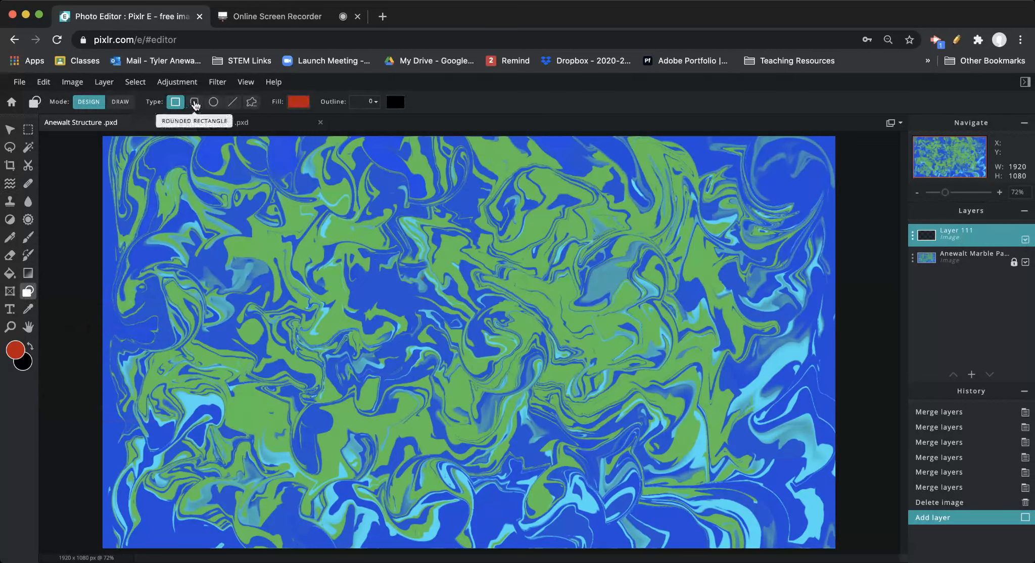
click(215, 102)
click(175, 103)
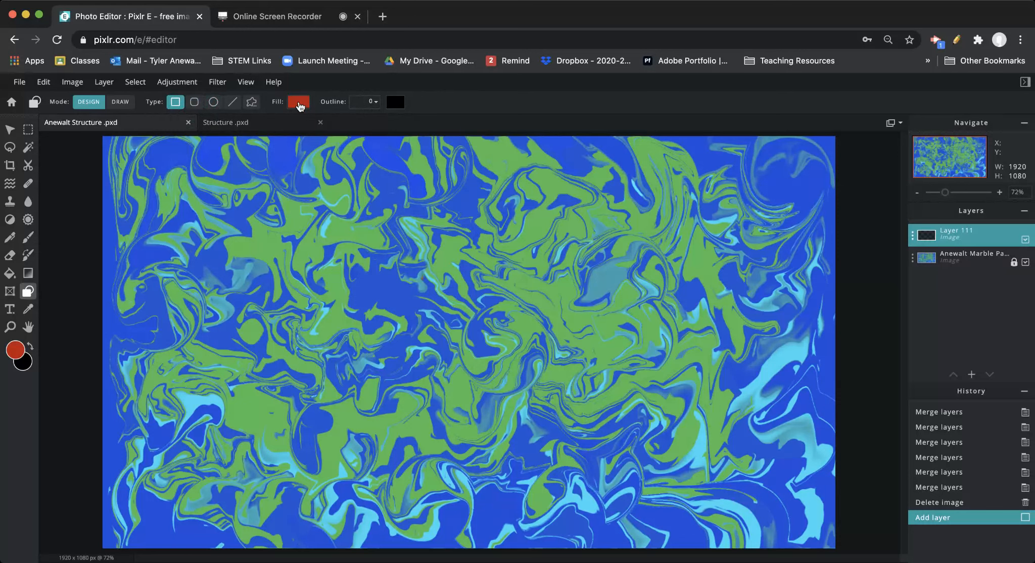
click(299, 103)
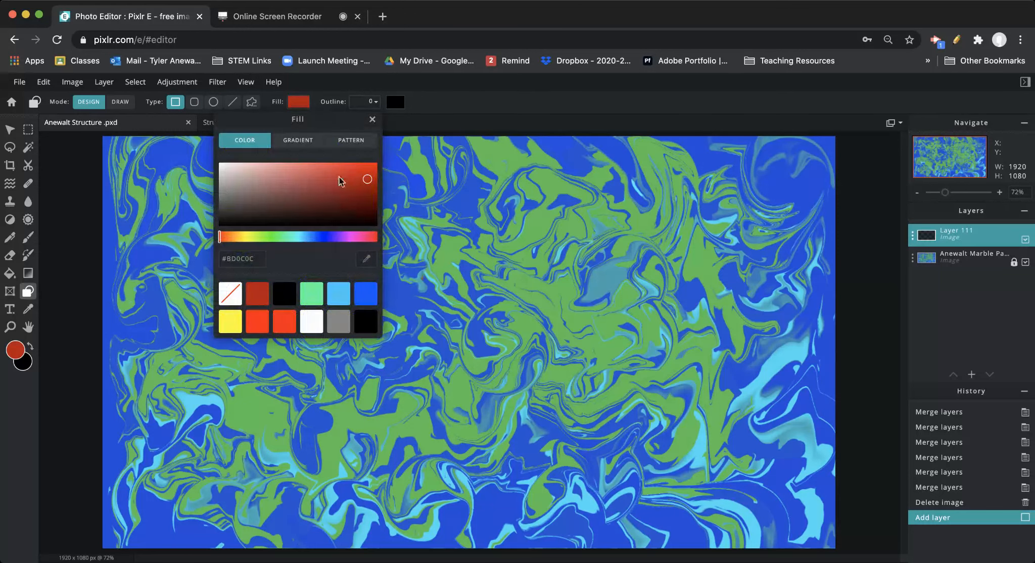
drag(368, 179, 196, 252)
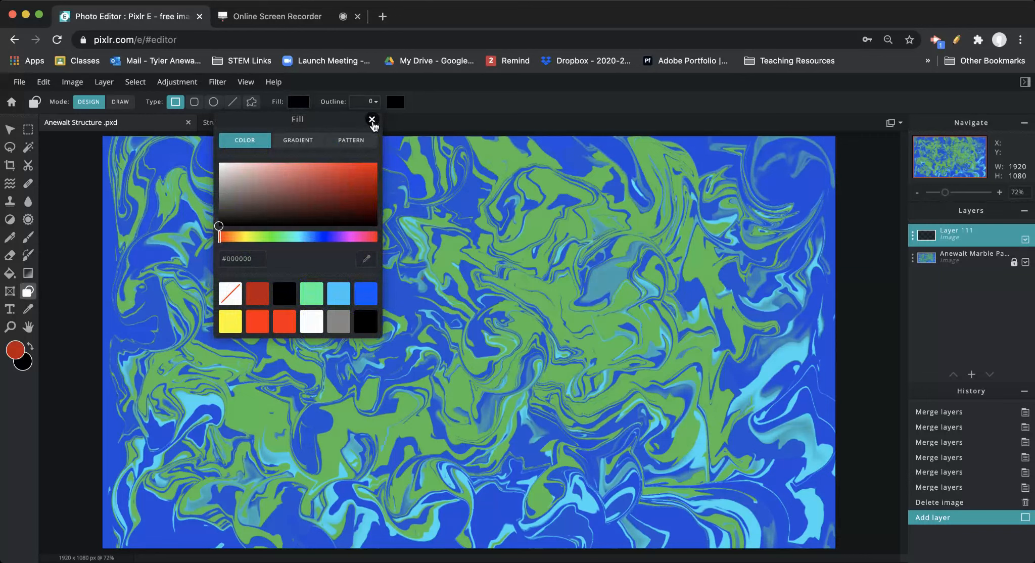
click(372, 119)
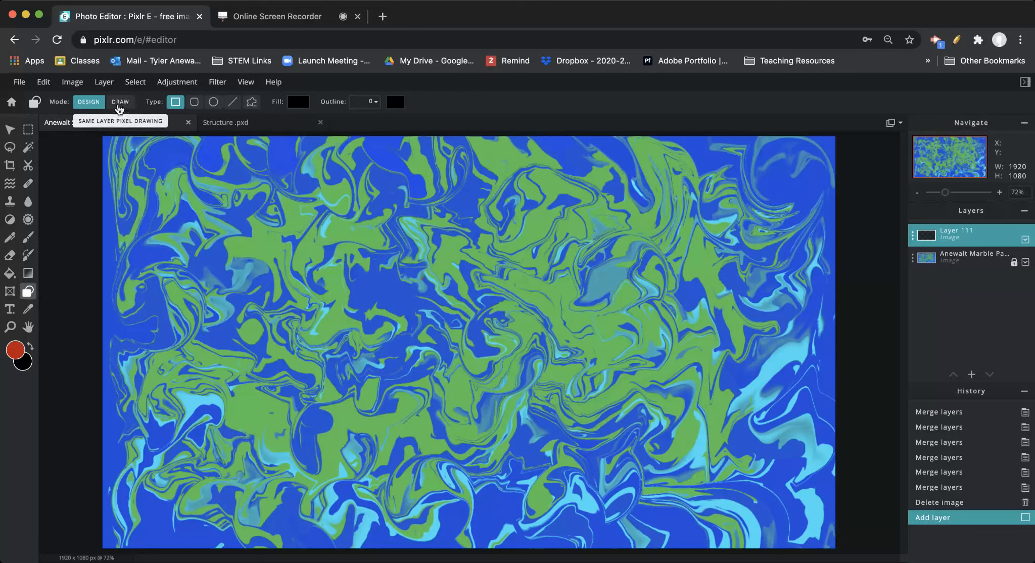
Try drawing a filled rectangle in Draw mode with an outline of 5 in the lower-left part of the canvas, and undo it
click(120, 105)
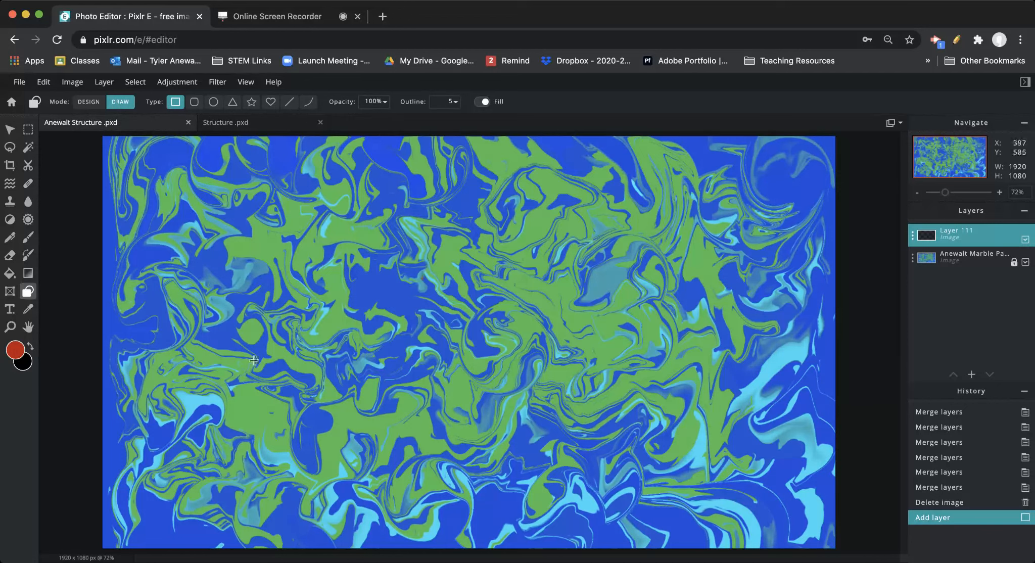
drag(239, 349, 388, 448)
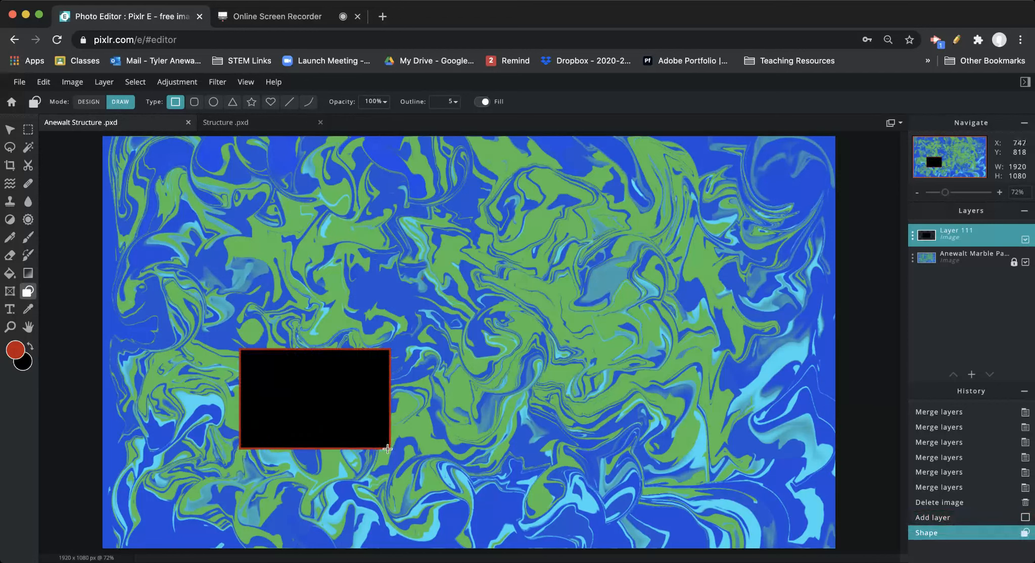
key(super+z)
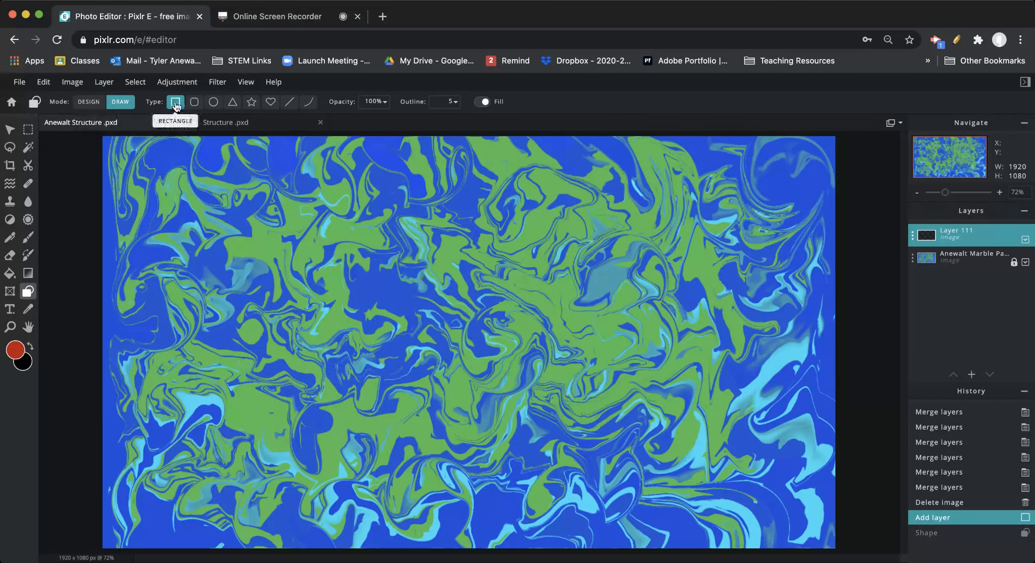
With the outline at 0, draw a black rectangle about 504 × 866 px and move it to X 1029, Y 194
click(453, 102)
scroll(278, 243, down, 5)
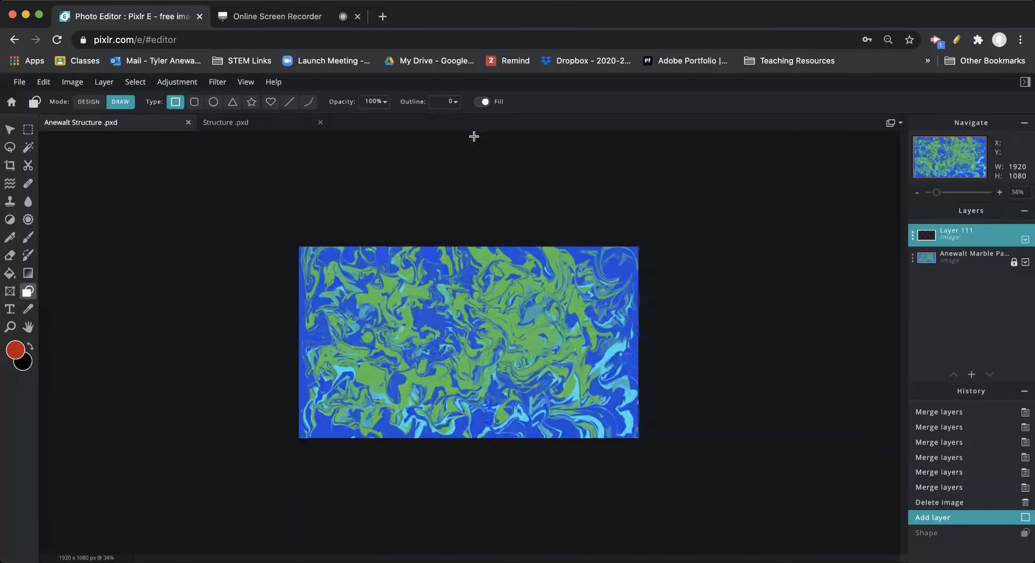
click(455, 104)
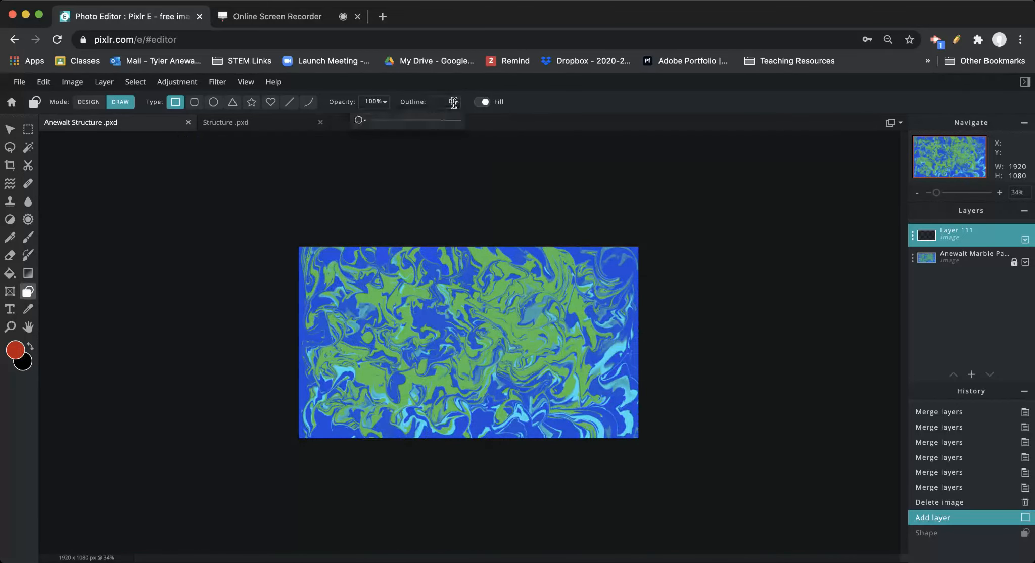
click(945, 192)
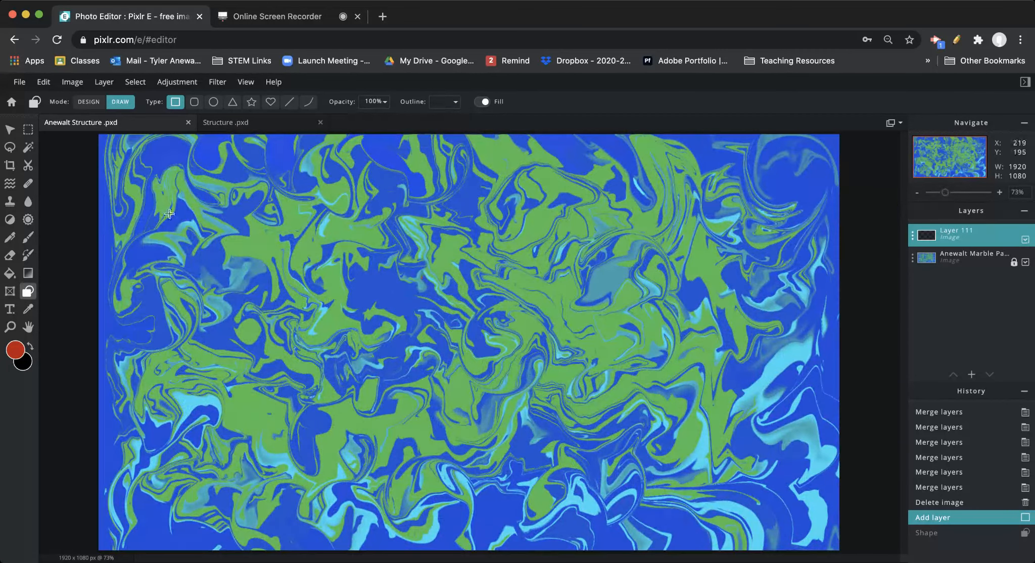
drag(212, 202, 393, 549)
drag(956, 196, 946, 196)
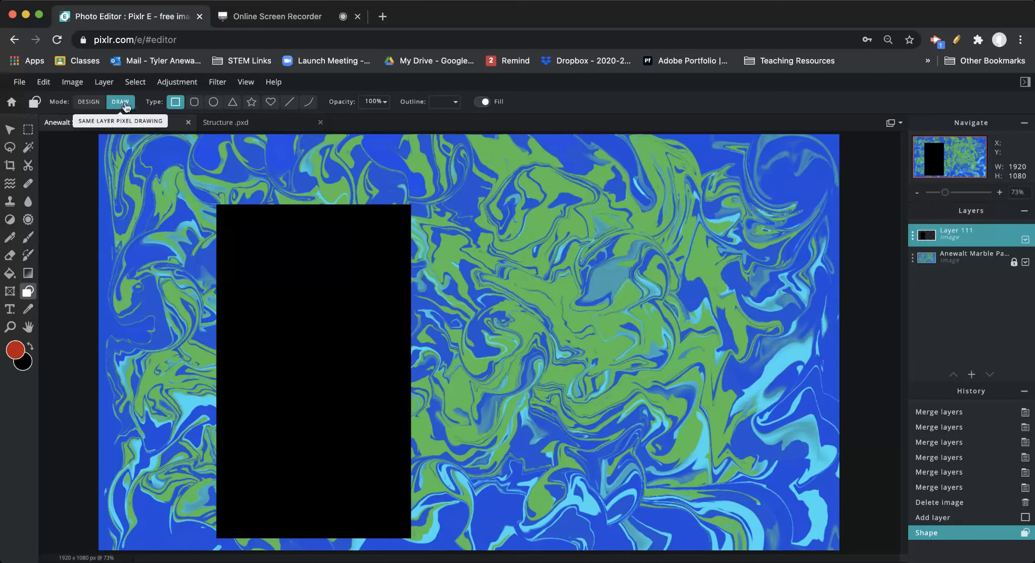
click(10, 130)
drag(322, 288, 599, 291)
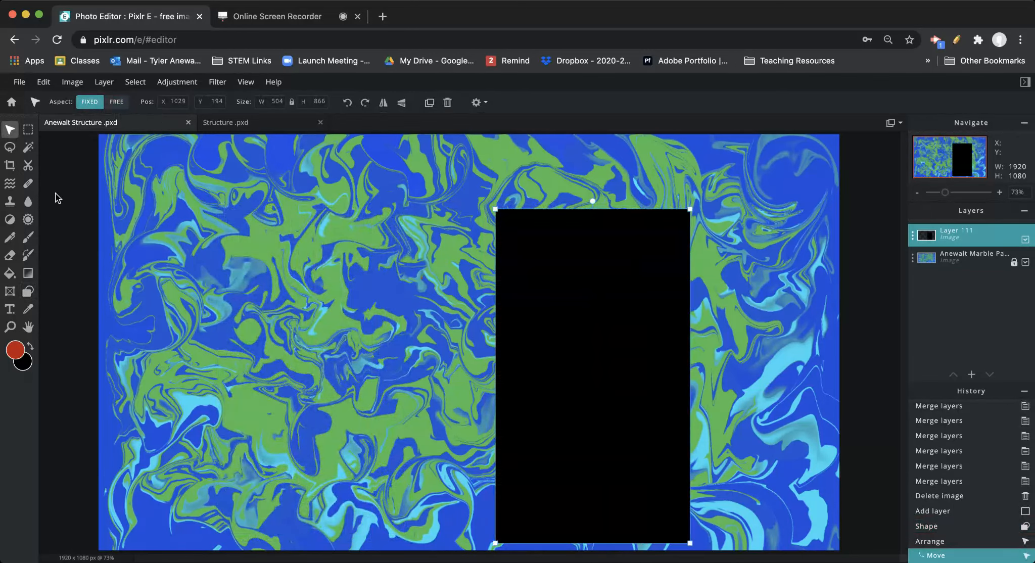
Draw a second filled rectangle left of the first on the same layer, redoing it with the outline set to 0
click(28, 291)
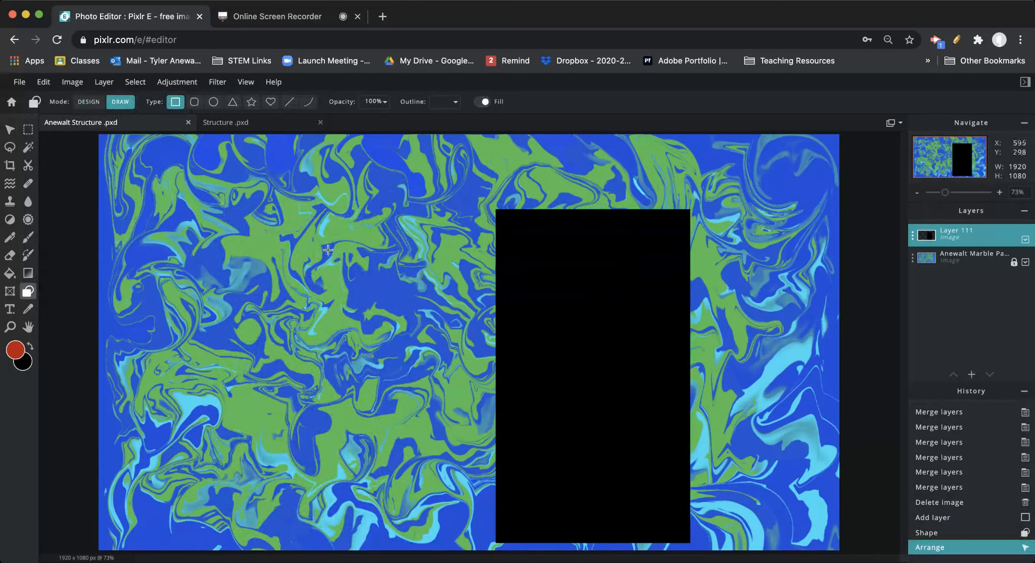
mouse_move(375, 270)
mouse_down()
mouse_move(412, 359)
mouse_move(436, 374)
mouse_up()
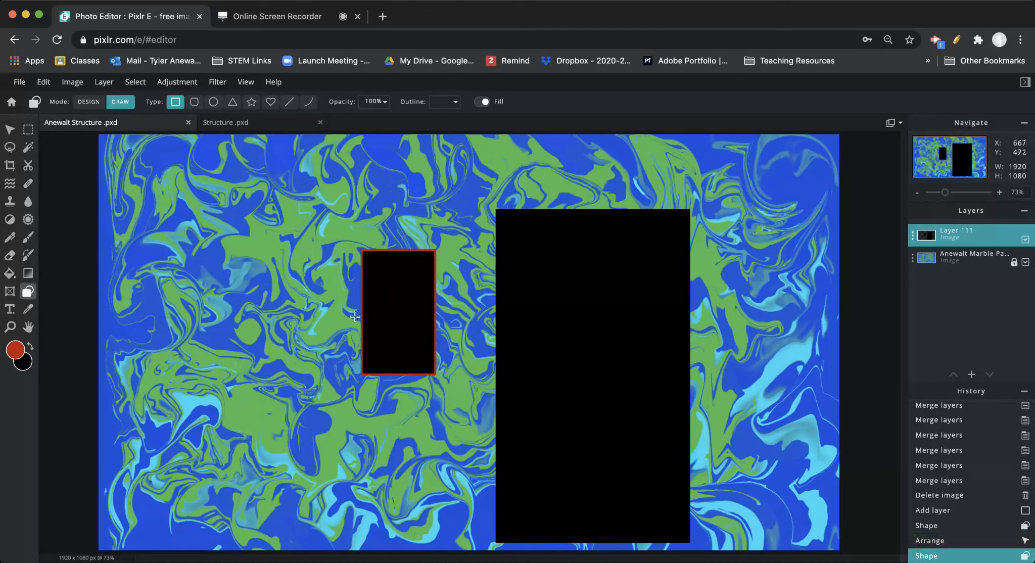
click(447, 106)
key(super+z)
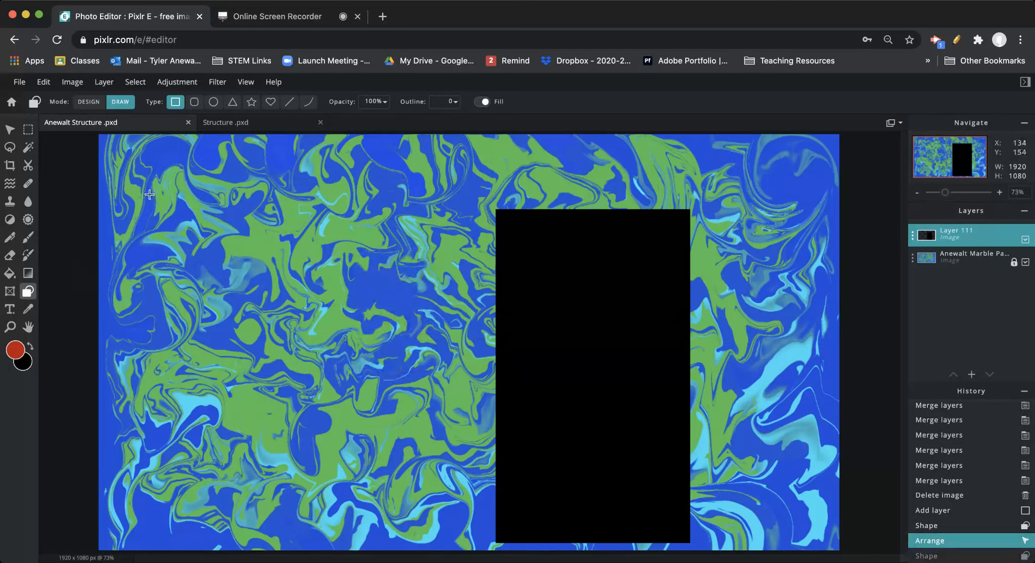
click(448, 101)
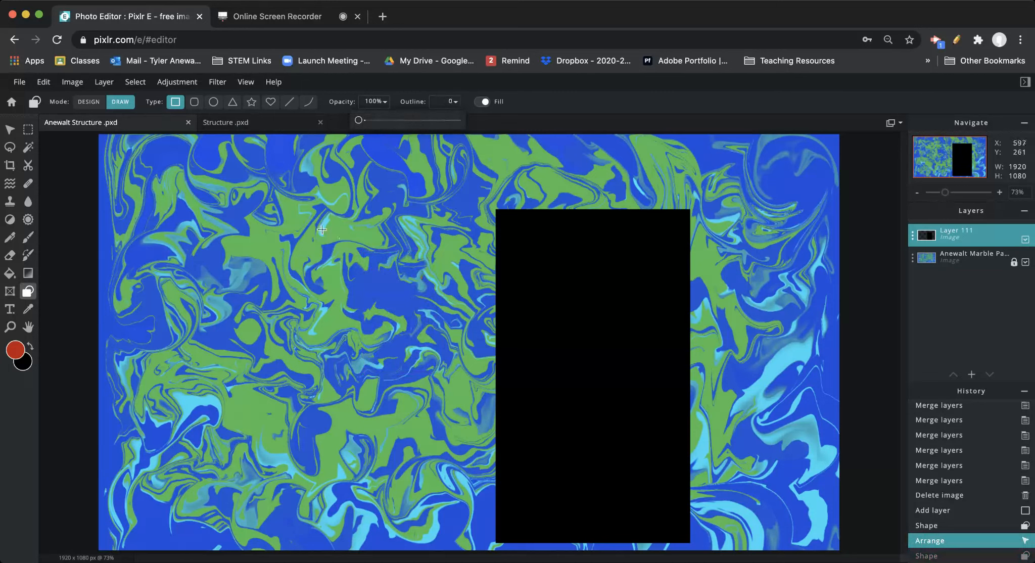
mouse_move(312, 223)
mouse_down()
mouse_move(400, 388)
mouse_move(460, 447)
mouse_up()
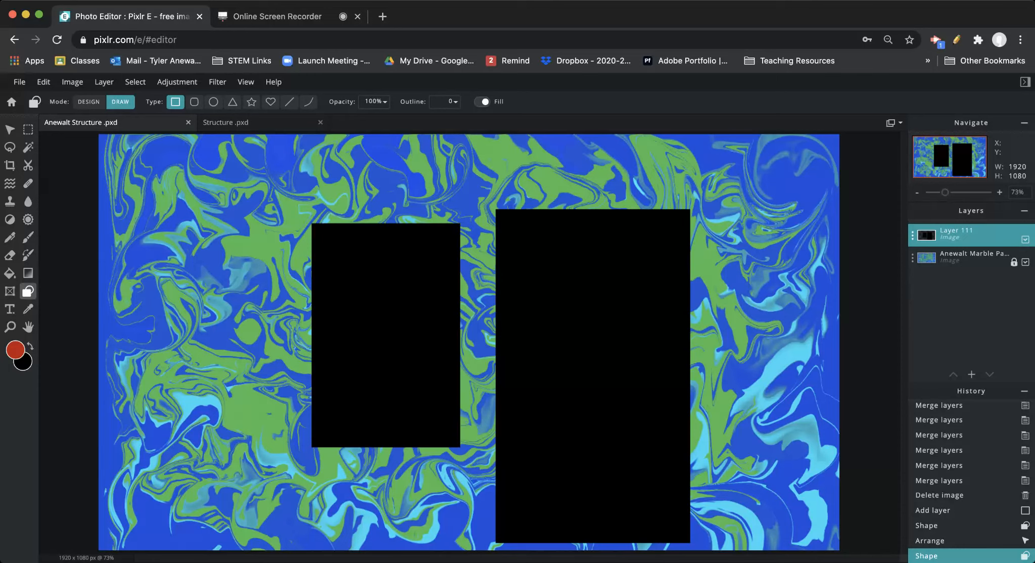
Move both black rectangles together with the Arrange tool to X 376, Y 214, dismissing the advertisement
click(9, 130)
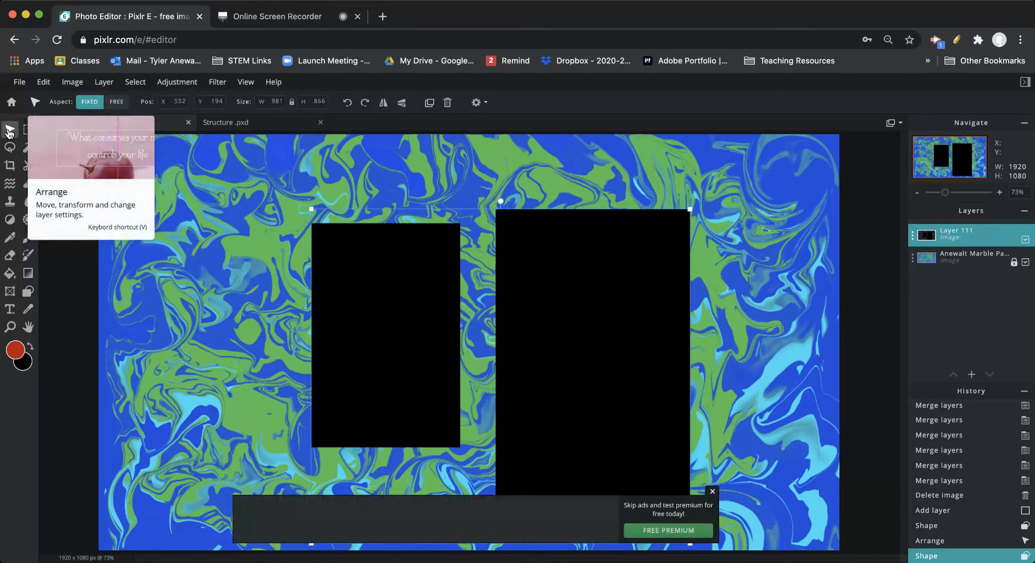
drag(432, 348, 374, 299)
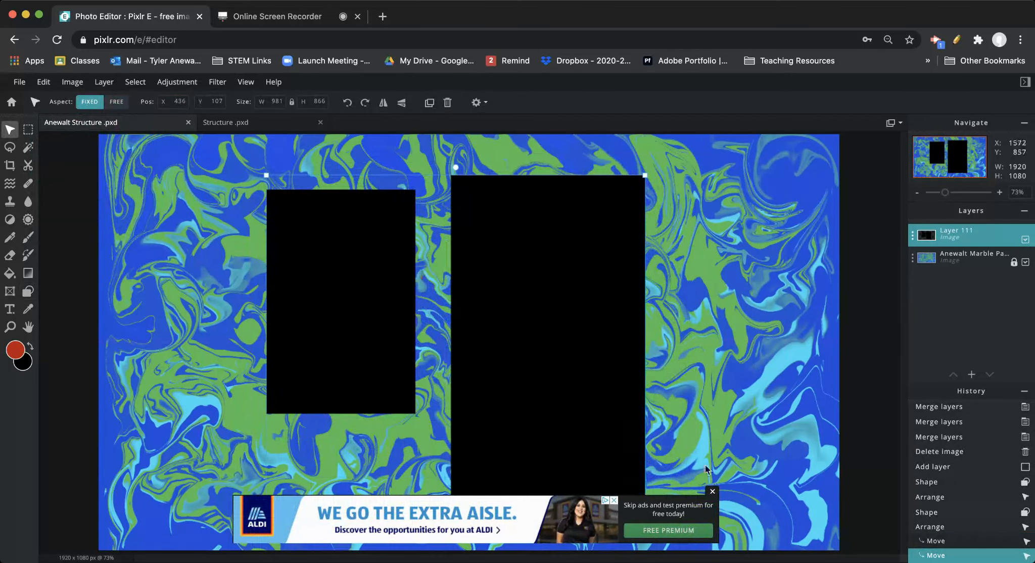
click(712, 492)
drag(557, 374, 534, 418)
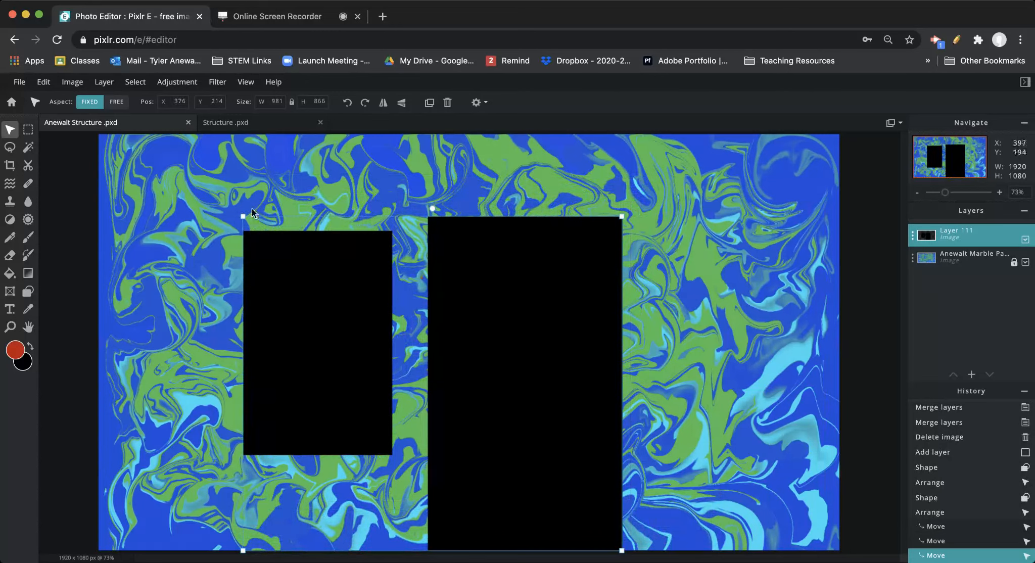
Undo the moves and both drawn rectangles until the added layer is empty again
key(super+z)
key(super+z)
key(super+z)
key(super+z)
key(super+z)
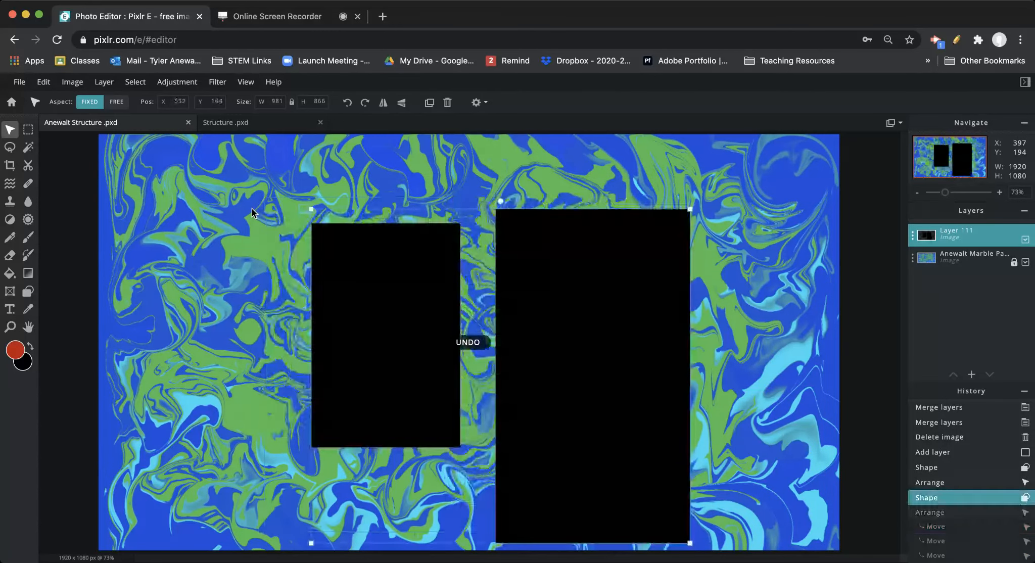
key(super+z)
key(super+z)
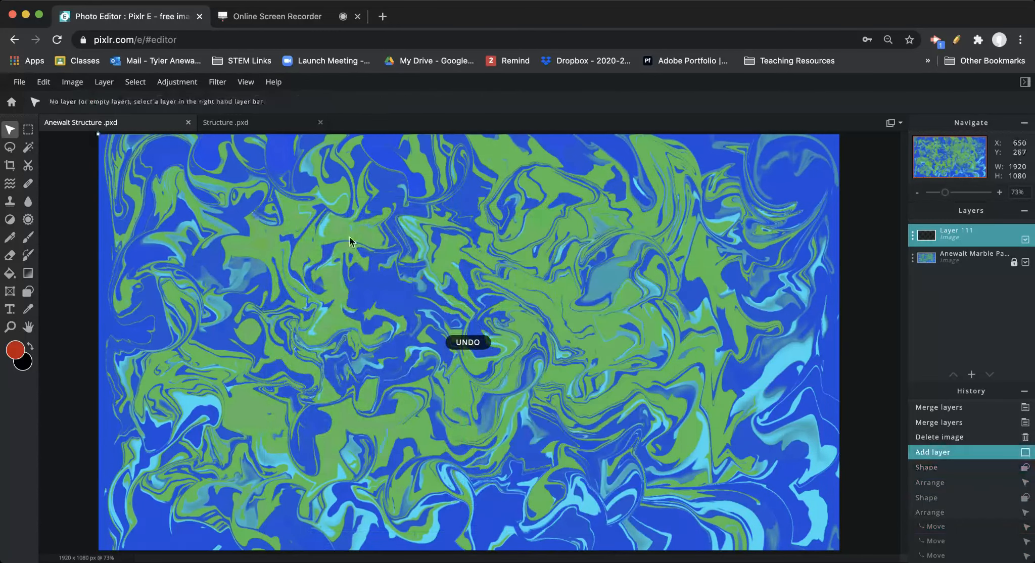
Return the Shape tool to Design mode and draw a tall red rectangle on the left half of the canvas
click(28, 291)
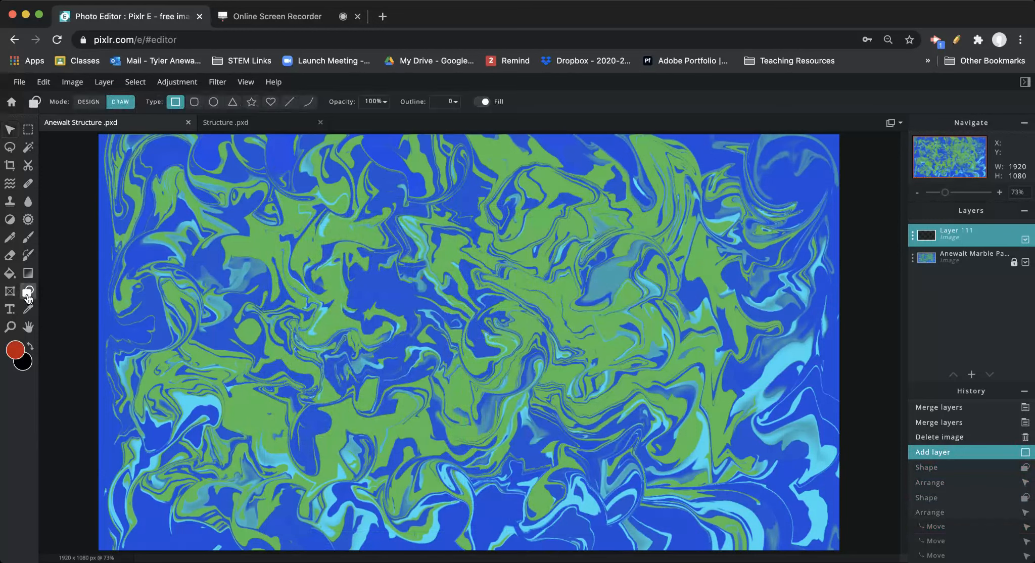
click(89, 102)
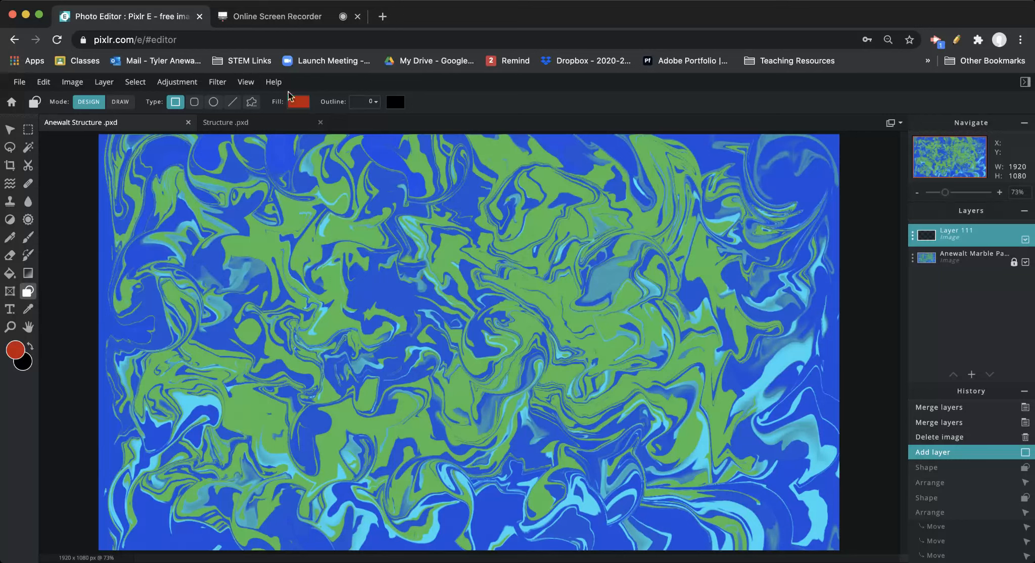
drag(343, 205, 180, 252)
click(372, 120)
drag(286, 244, 420, 510)
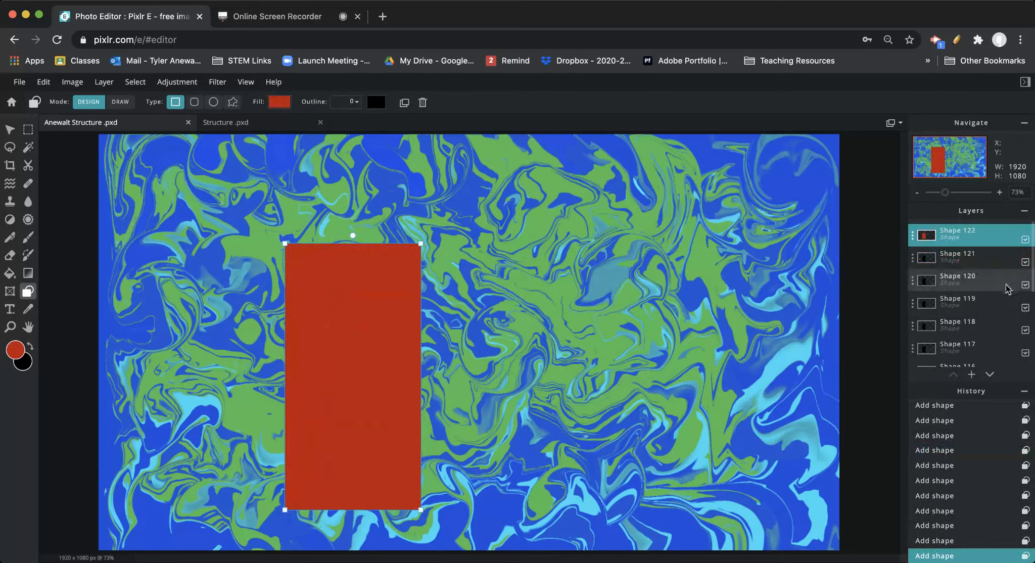
Examine the layer list from the topmost shape layer down to the locked marble layer
scroll(1008, 285, down, 3)
scroll(1008, 288, down, 2)
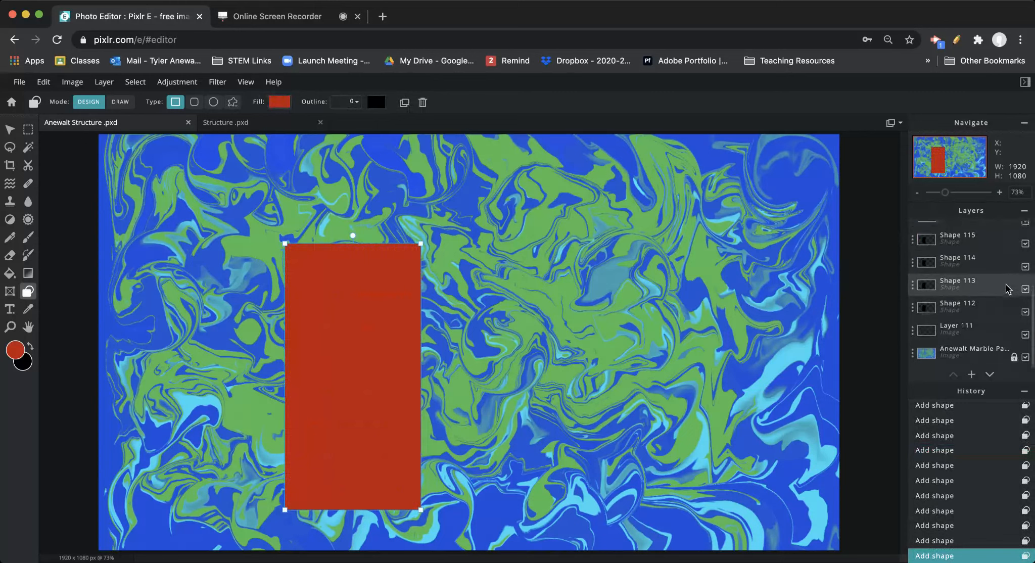
scroll(1008, 289, up, 5)
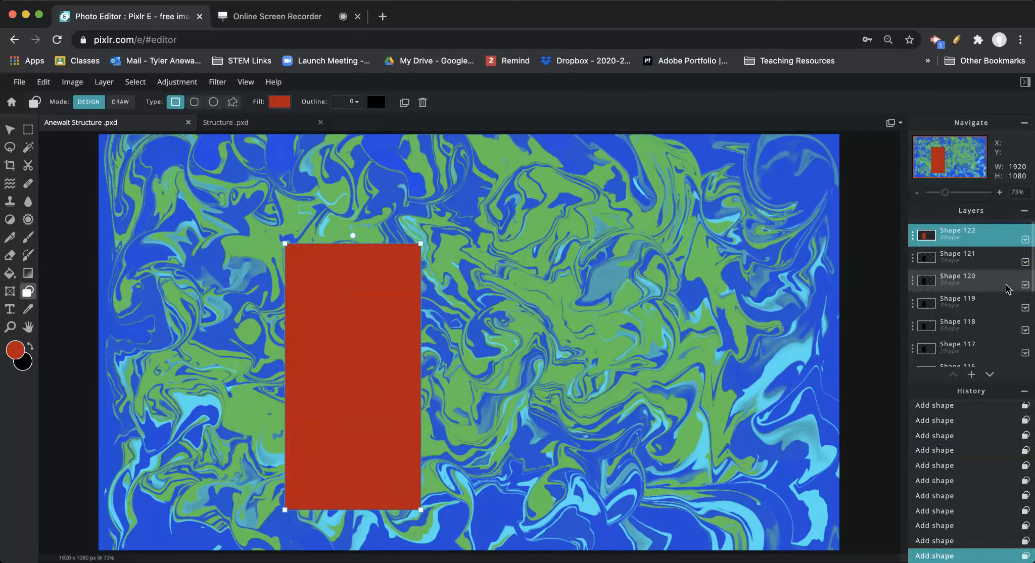
scroll(1008, 288, down, 6)
scroll(1008, 288, up, 6)
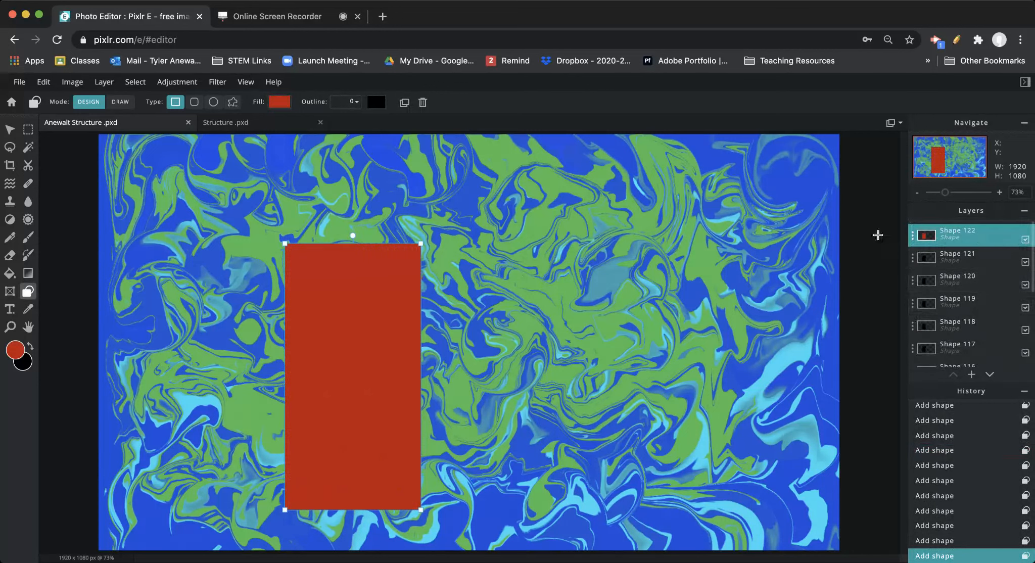
Undo all the added shape layers until only the empty layer remains above the marble, and check that layer's visibility
key(super+z)
key(super+z)
key(super+z)
key(super+z)
key(super+z)
key(super+z)
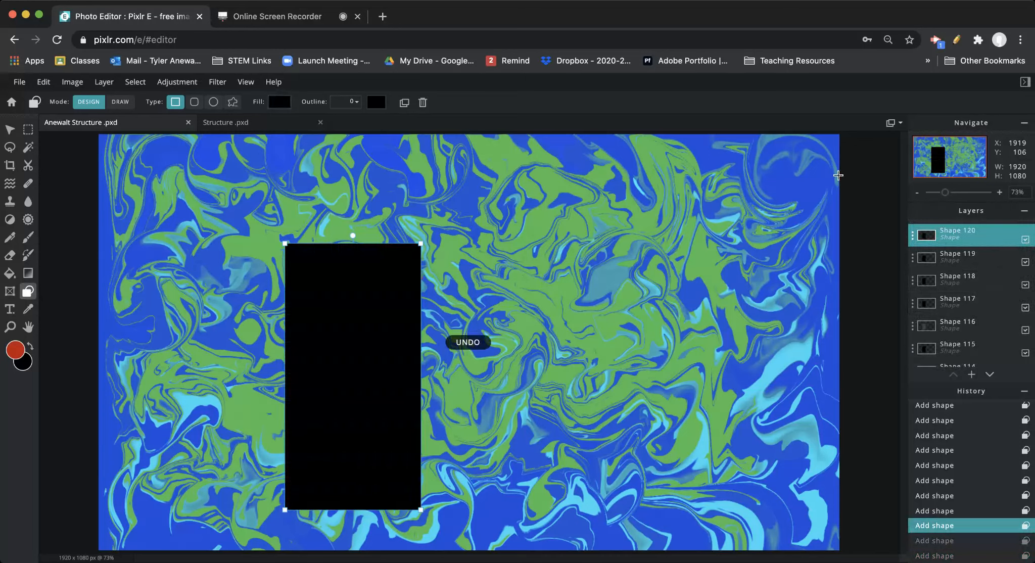
key(super+z)
key(super+z)
key(super+z)
key(super+z)
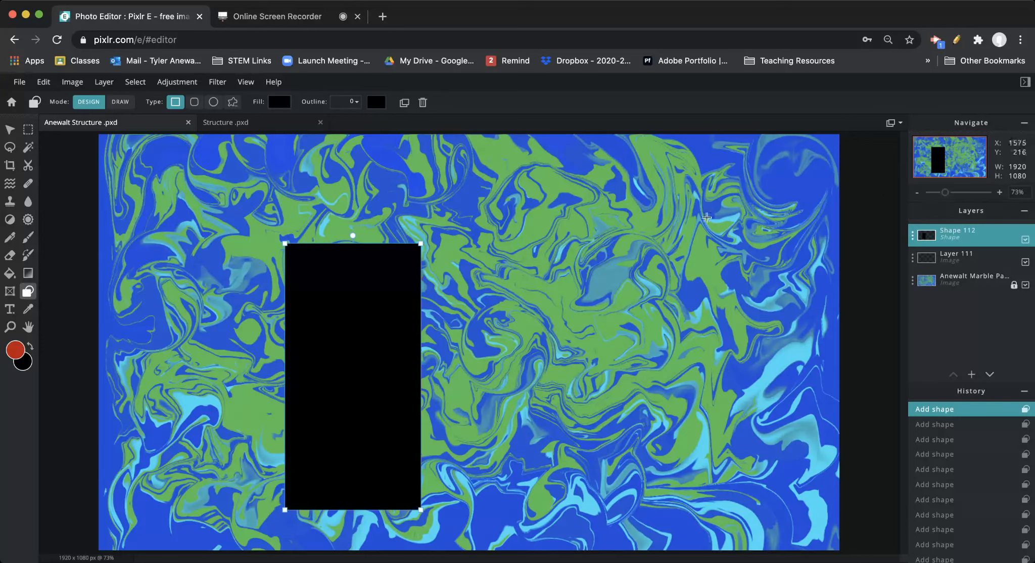
key(super+z)
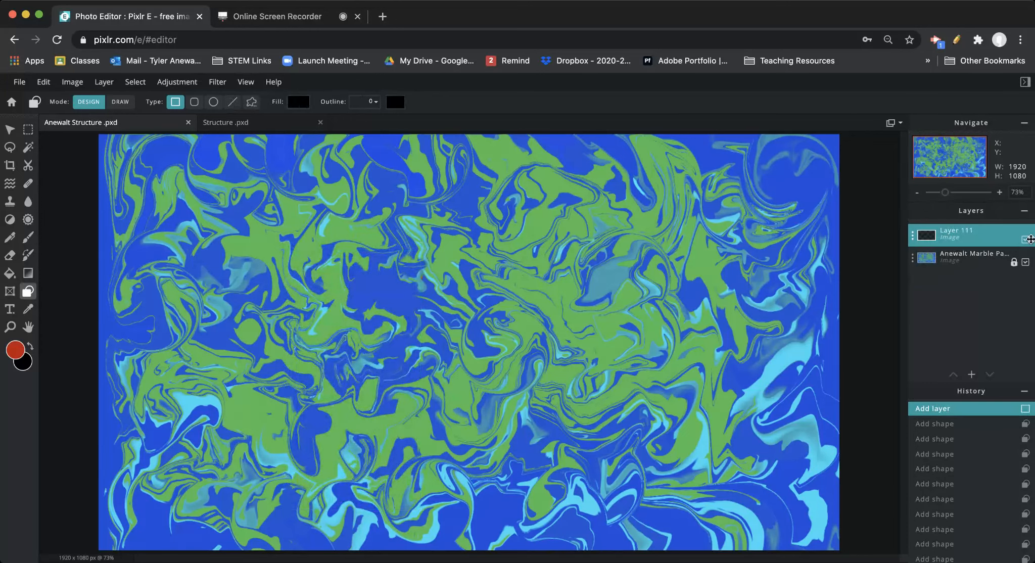
click(1025, 240)
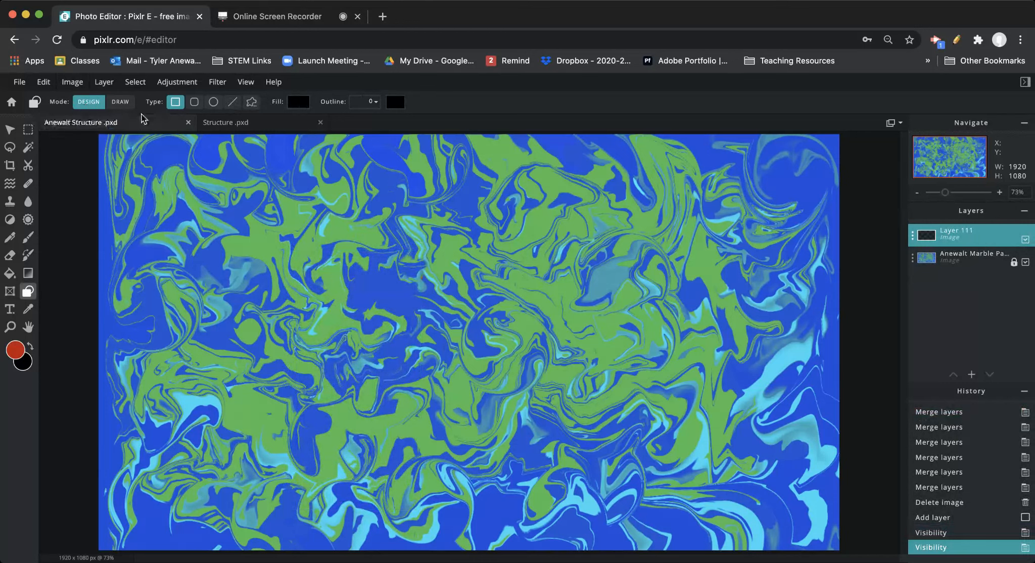
In the Shape tool's Draw mode, draw a tall black rectangle reaching the canvas's lower edge and top it with three triangular peaks
click(120, 103)
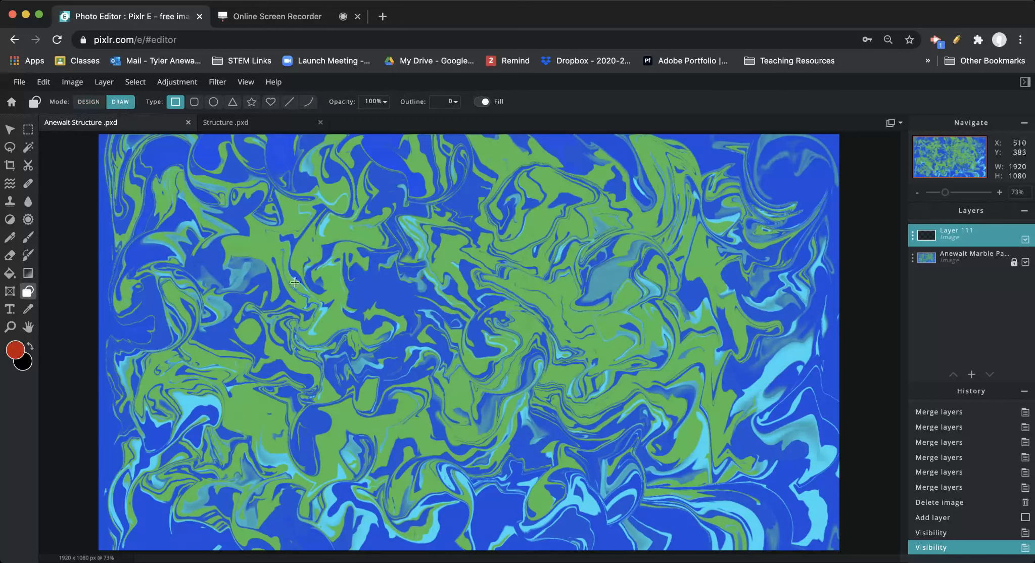
mouse_move(260, 250)
mouse_down()
mouse_move(363, 410)
mouse_move(430, 558)
mouse_up()
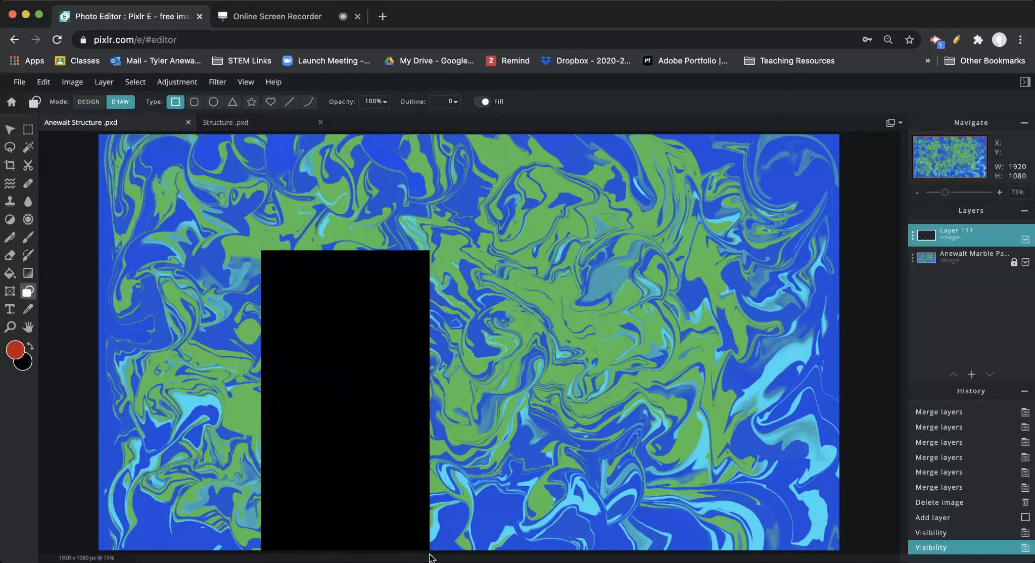
click(233, 103)
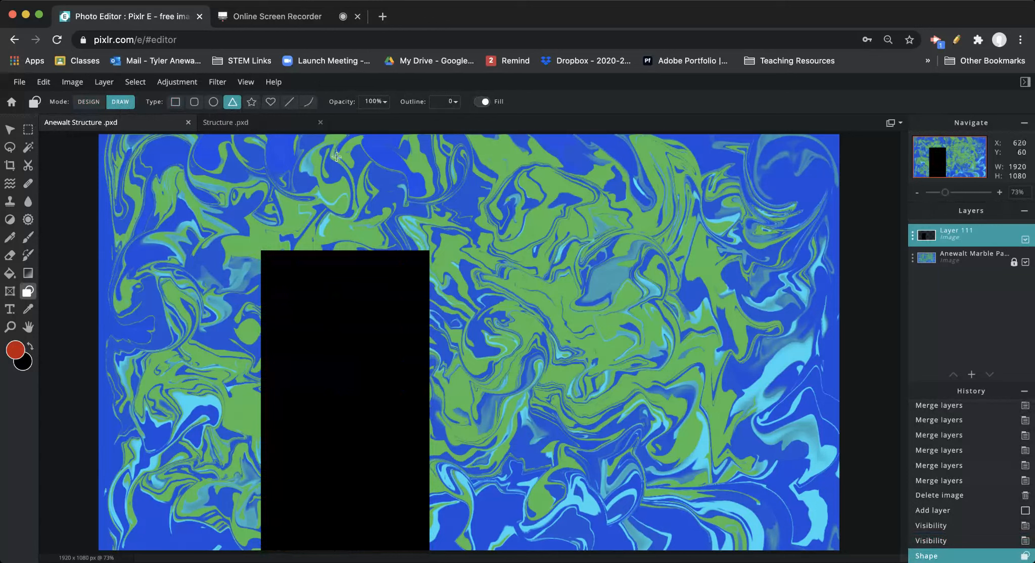
drag(334, 146, 394, 250)
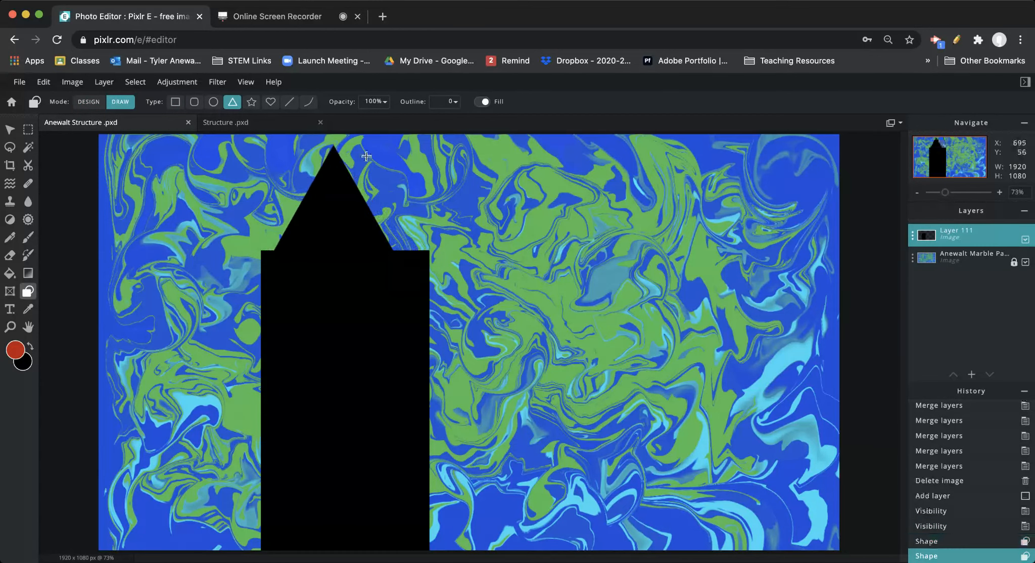
drag(380, 154, 429, 251)
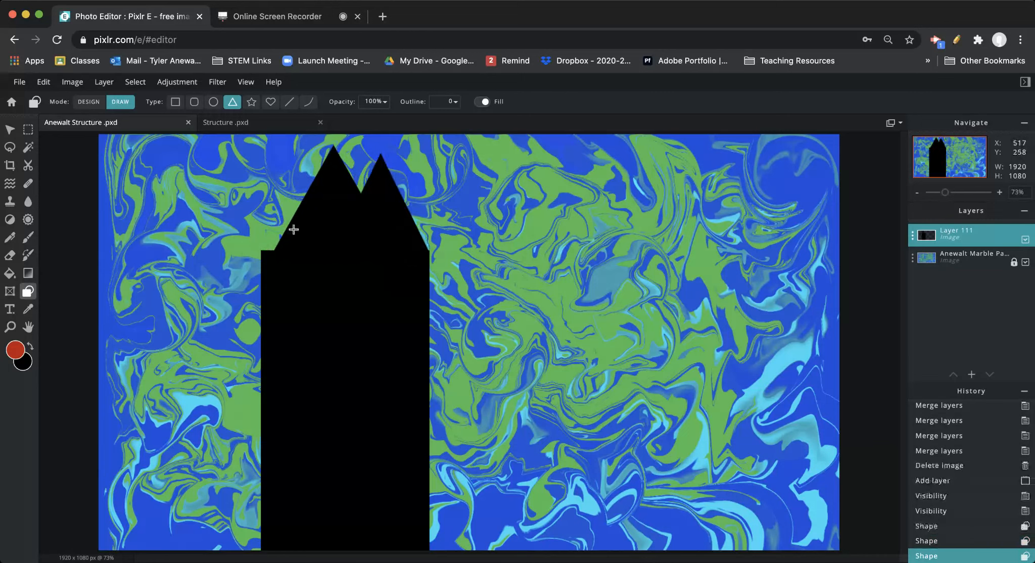
drag(275, 202, 288, 255)
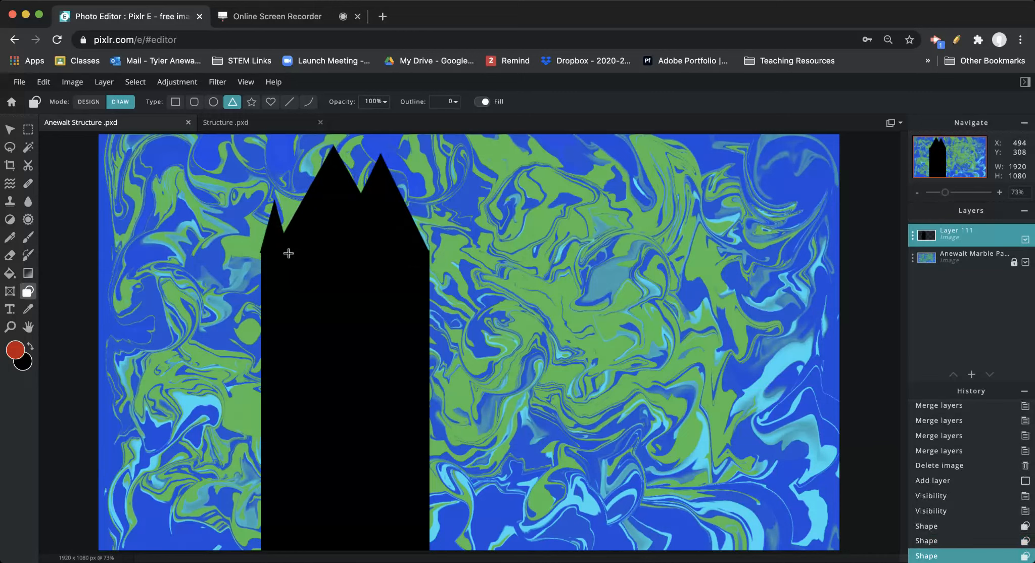
drag(287, 254, 288, 254)
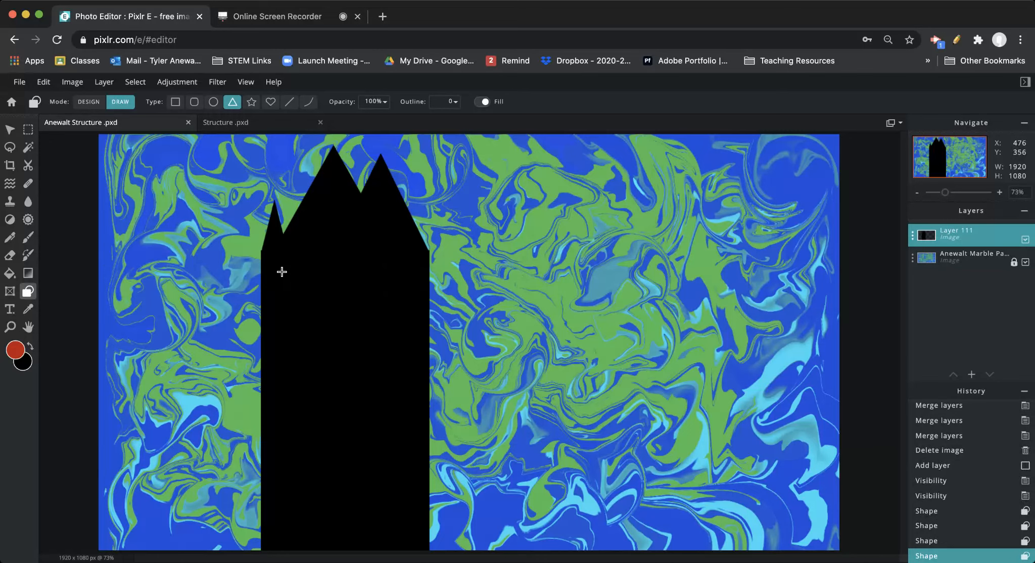
Move the peaked tower slightly right with the Arrange tool and shrink it proportionally to 369 by 888, at X 468, Y 192
click(10, 130)
mouse_move(335, 330)
mouse_down()
mouse_move(574, 330)
mouse_move(289, 339)
mouse_move(354, 331)
mouse_up()
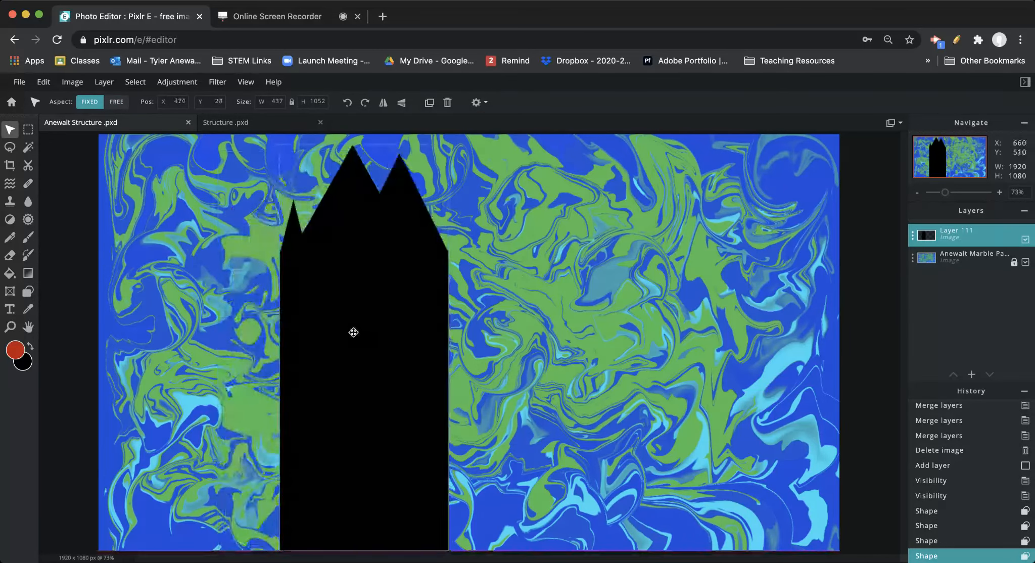
drag(452, 142, 423, 191)
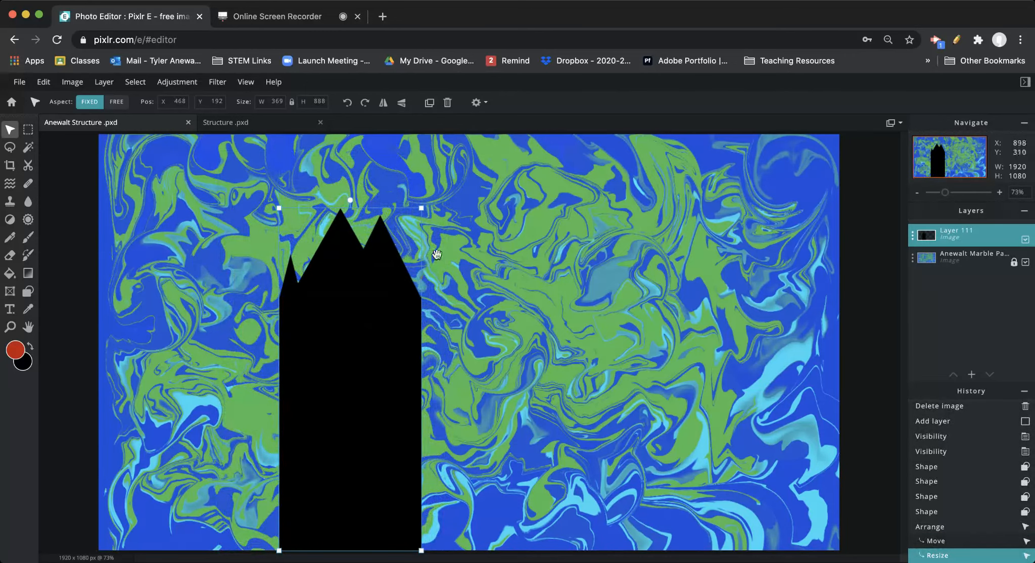
Draw two thin vertical rectangles as antennas on the outer slopes of the tower's two large peaks
drag(945, 192, 955, 192)
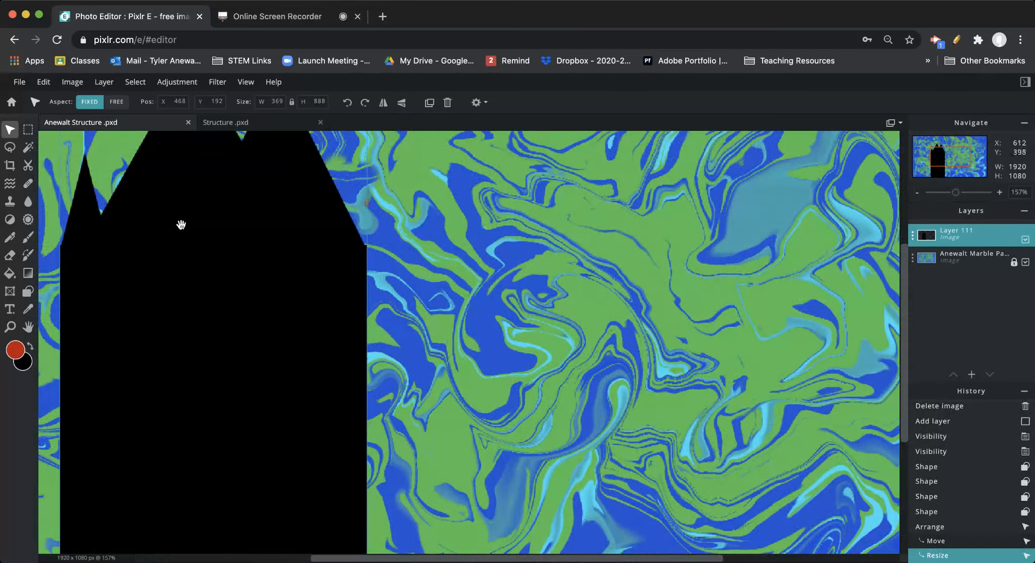
drag(181, 219, 365, 304)
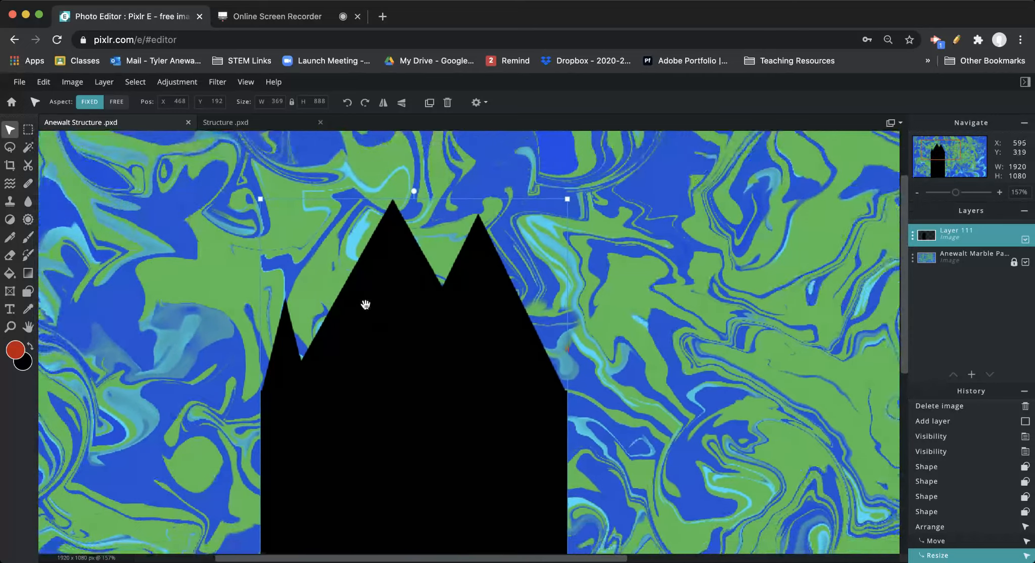
click(28, 291)
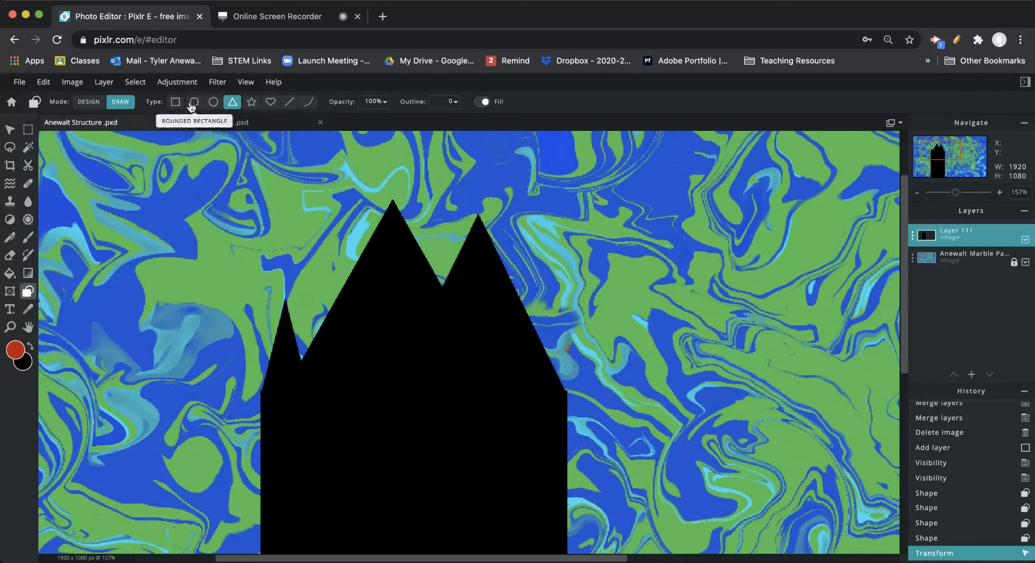
click(176, 102)
drag(348, 221, 340, 334)
mouse_move(528, 236)
mouse_down()
mouse_move(504, 313)
mouse_move(520, 359)
mouse_up()
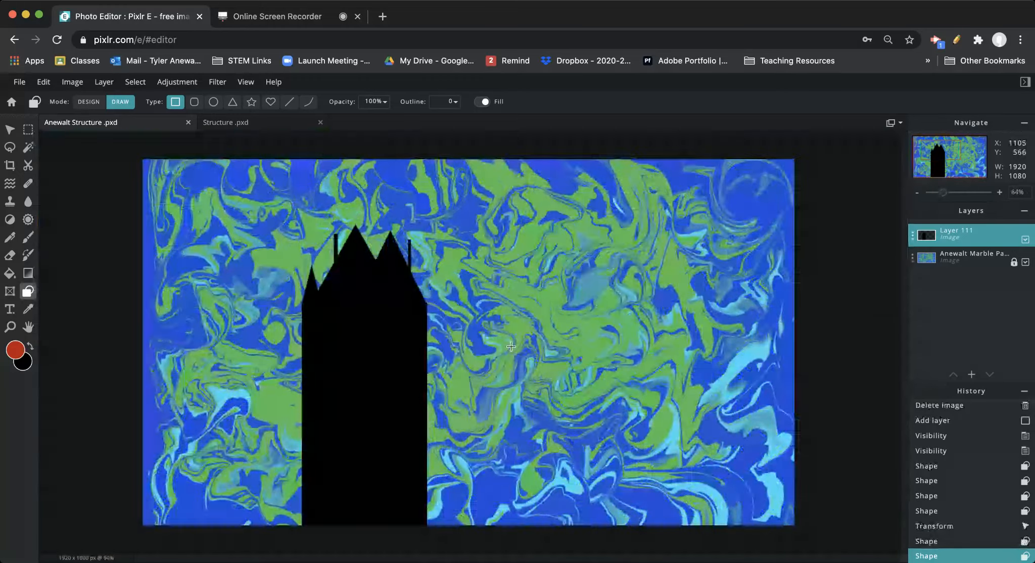
Add a thin pole beside the tower's smallest peak and small rectangular blocks along the roofline, including one on the right antenna
scroll(521, 359, down, 5)
drag(943, 192, 930, 155)
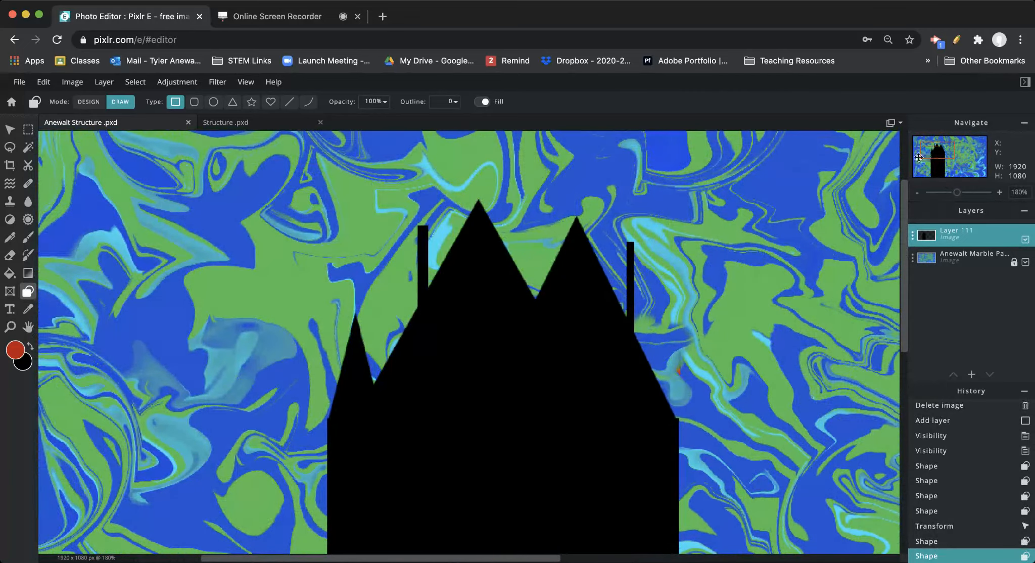
drag(384, 212, 378, 405)
drag(372, 224, 392, 294)
drag(508, 161, 522, 213)
drag(624, 214, 652, 269)
scroll(651, 269, up, 3)
drag(960, 191, 943, 195)
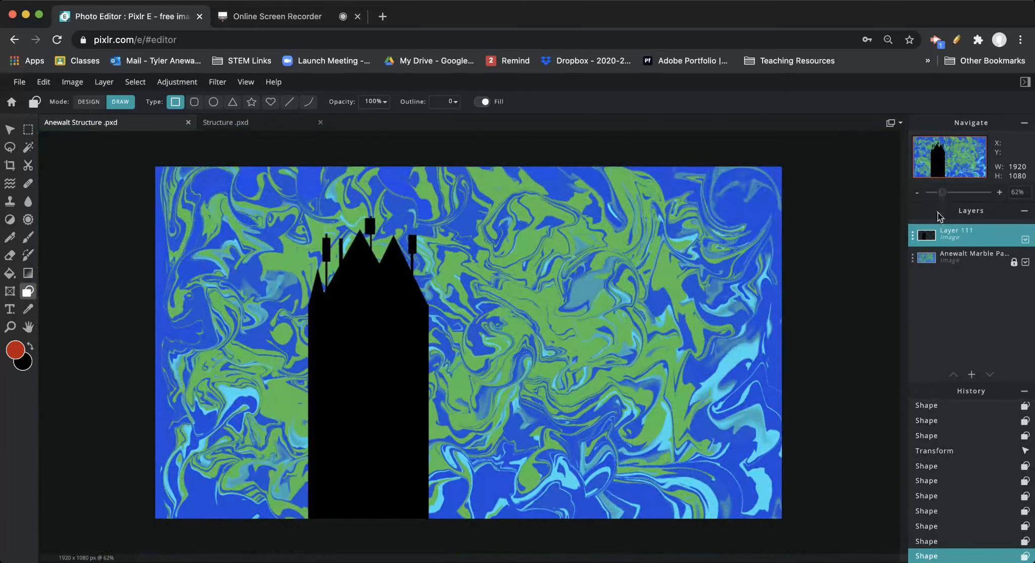
Toggle the tower layer's visibility off and on, and rename the layer as Structure 1
click(1025, 241)
click(1026, 241)
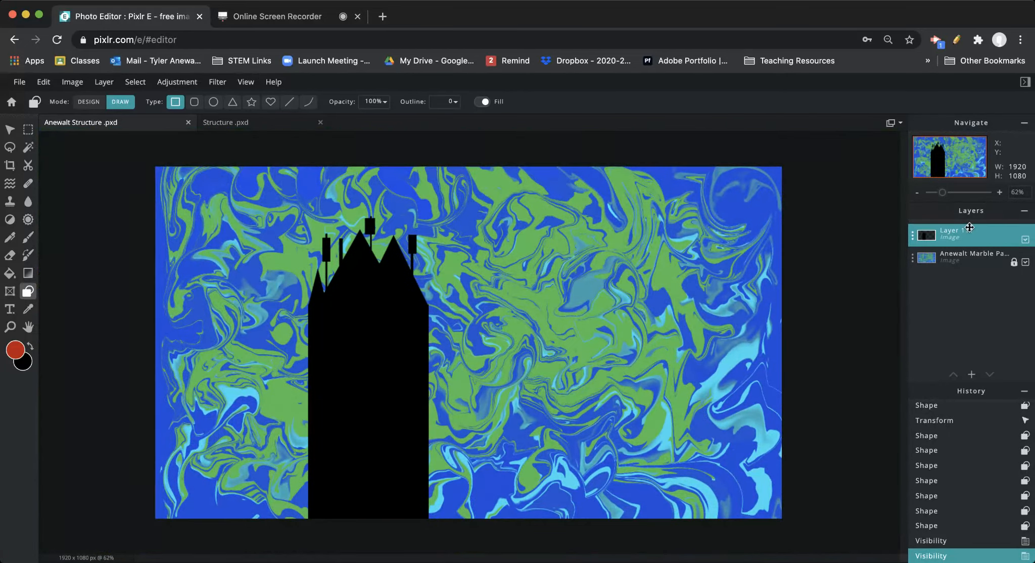
click(917, 235)
triple_click(889, 243)
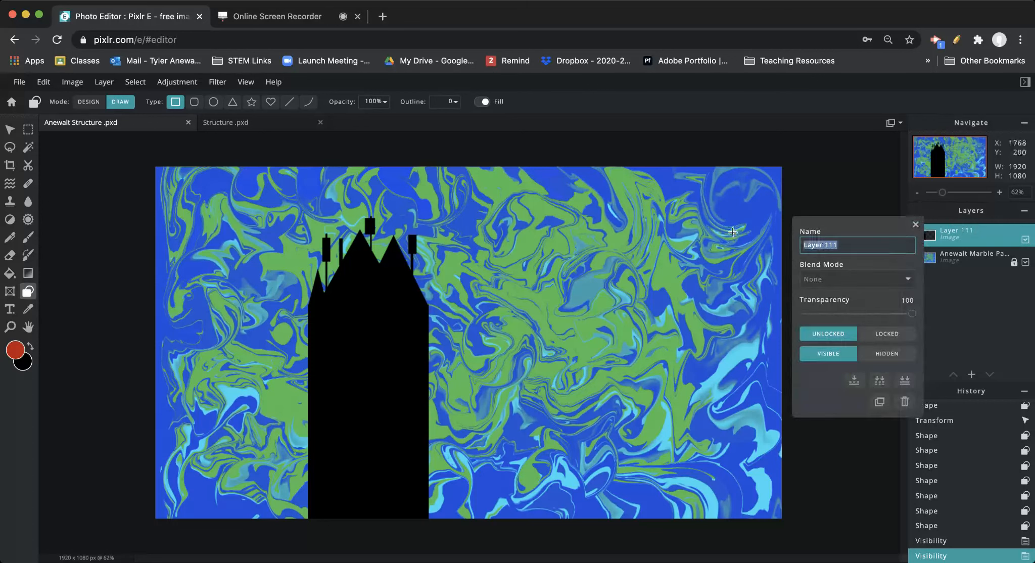
text(Structure 1)
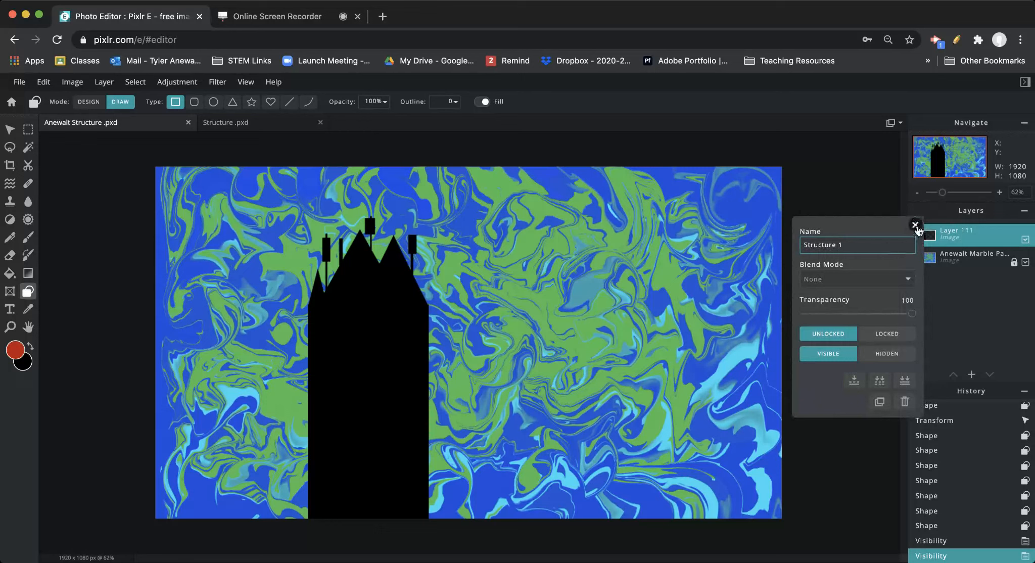
click(915, 225)
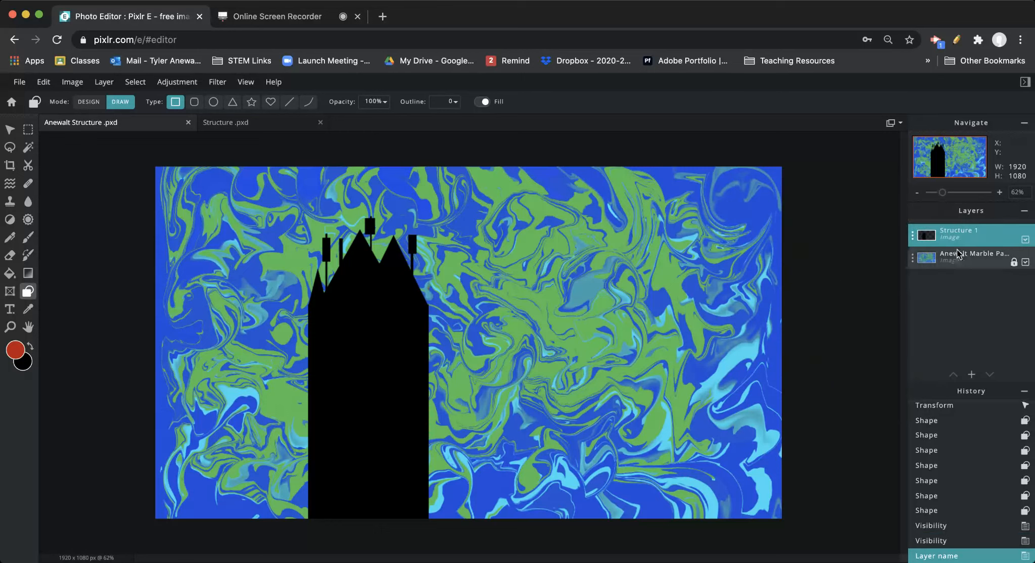
Move the tower to the right side of the canvas at X 1430, Y 165, and dismiss the advertisement
click(9, 129)
drag(347, 362, 657, 365)
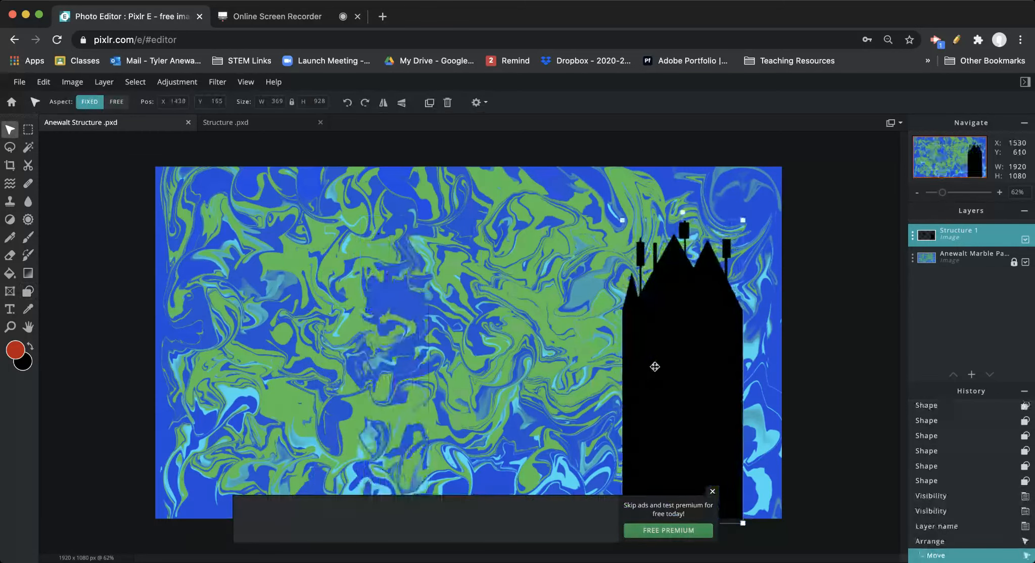
click(713, 491)
Add an empty layer above Structure 1, activate the Shape tool, and undo the layer addition
click(972, 376)
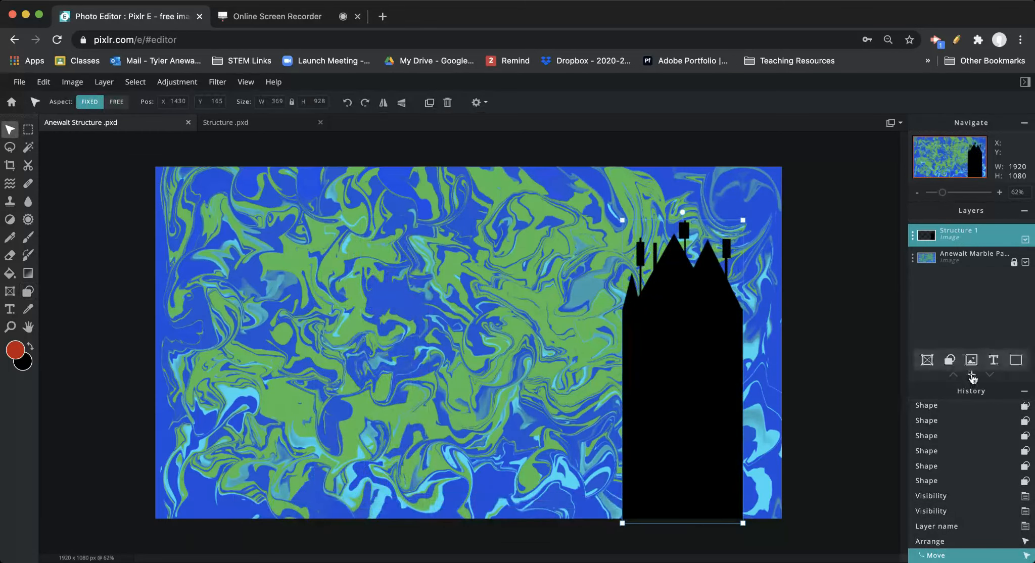
click(972, 377)
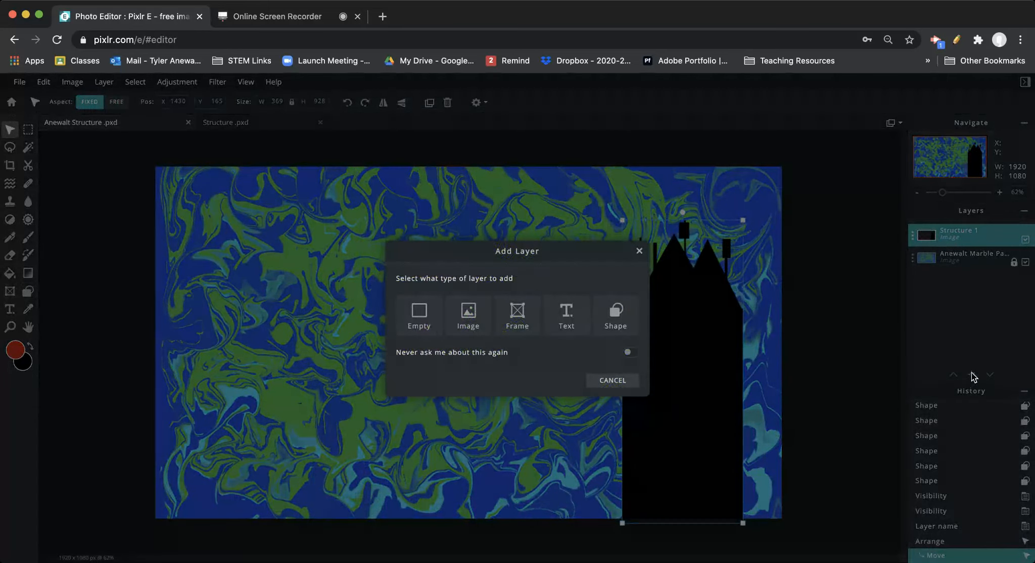
click(418, 323)
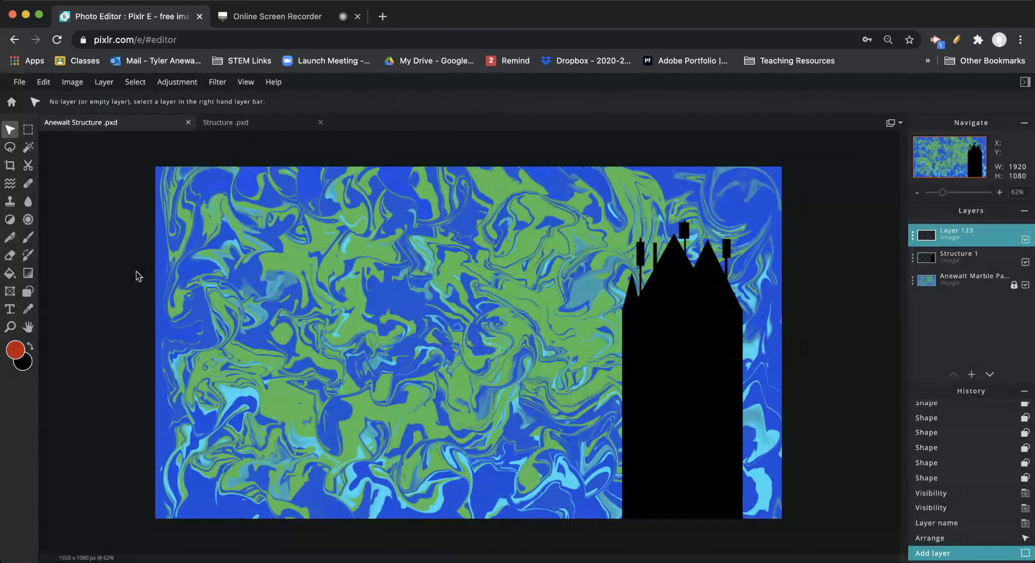
click(28, 291)
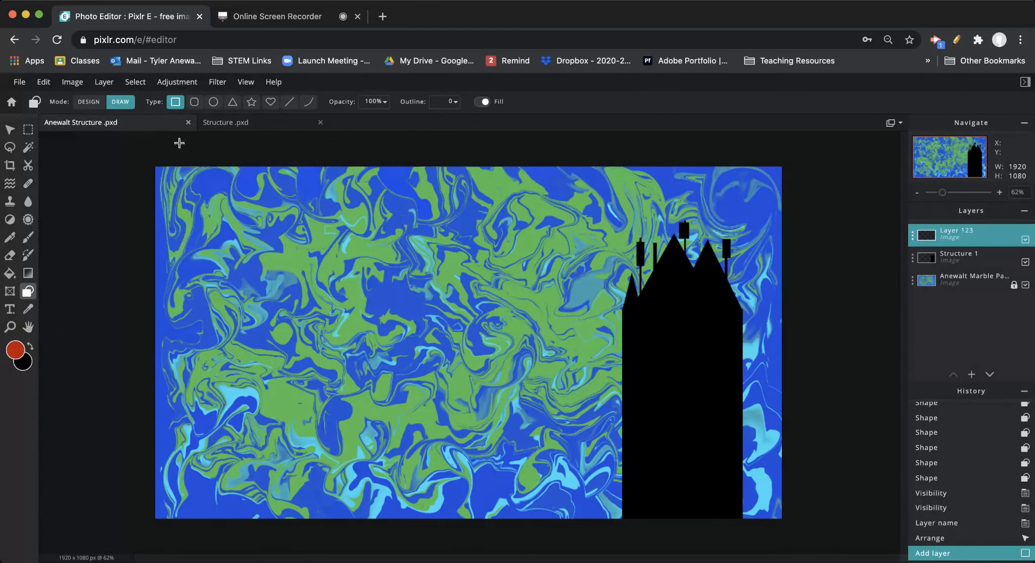
scroll(216, 310, down, 8)
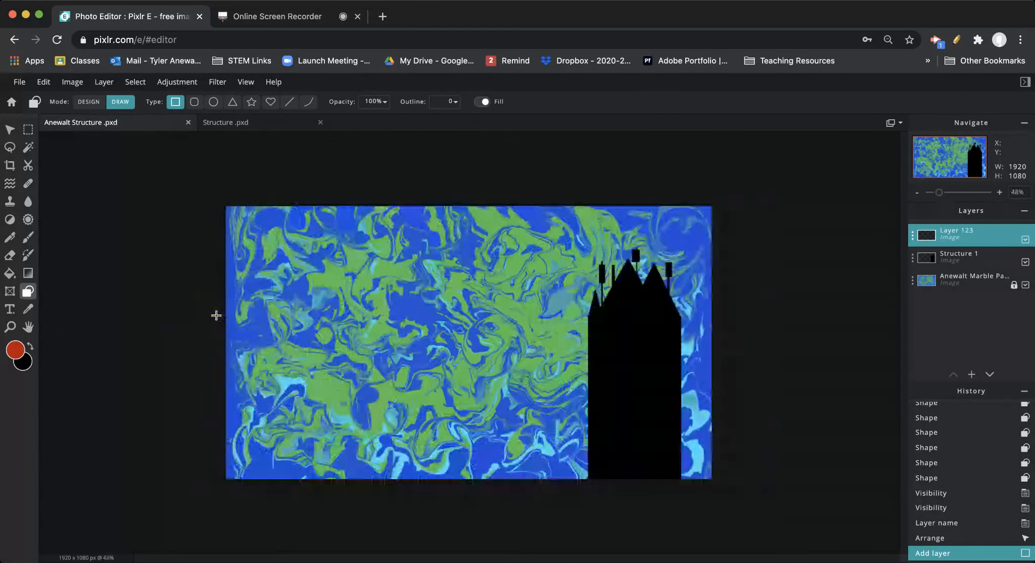
key(super+z)
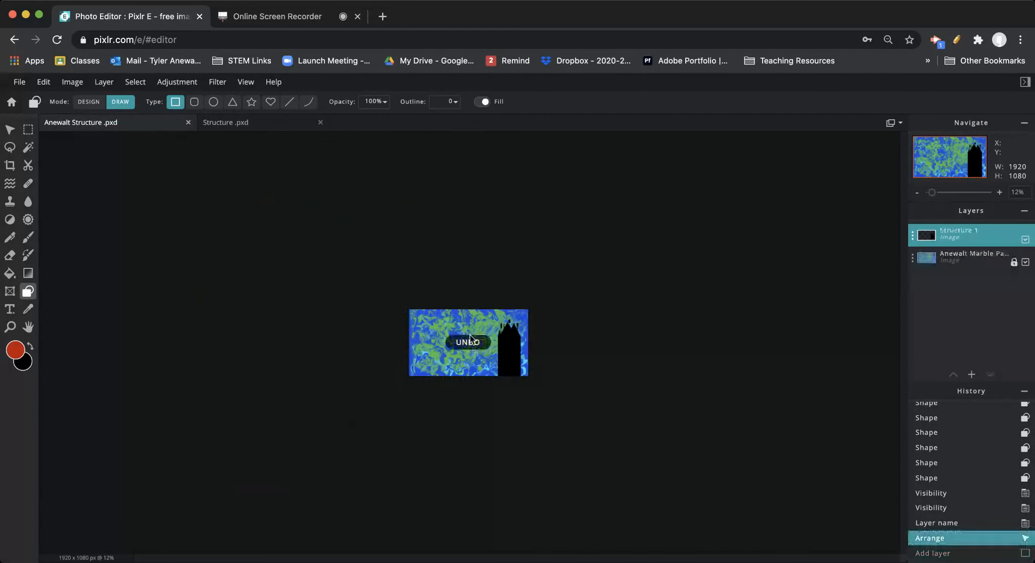
Draw a wide black rectangle in the upper-left part of the image as the body of a second building
scroll(428, 351, up, 8)
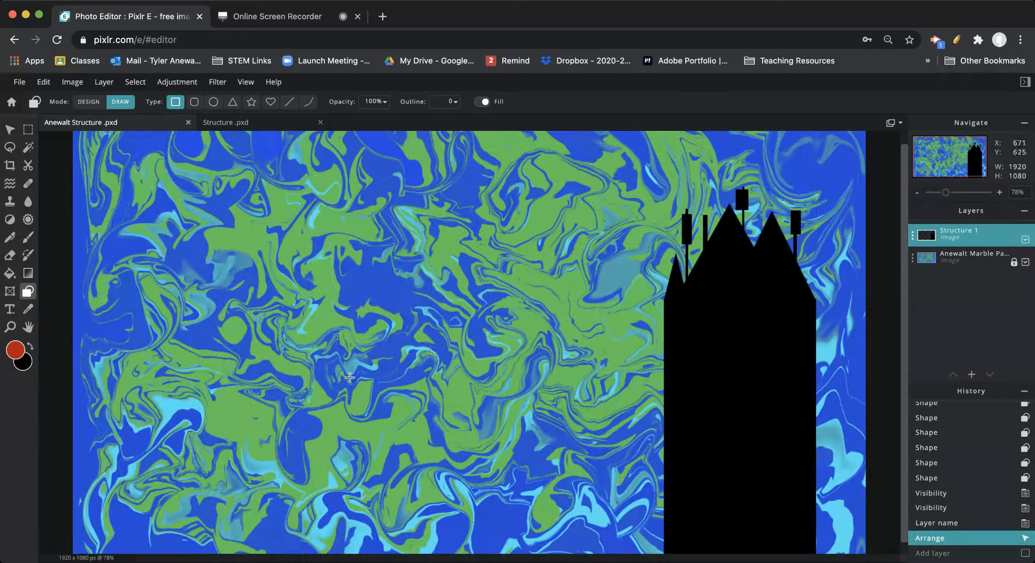
drag(268, 407, 286, 318)
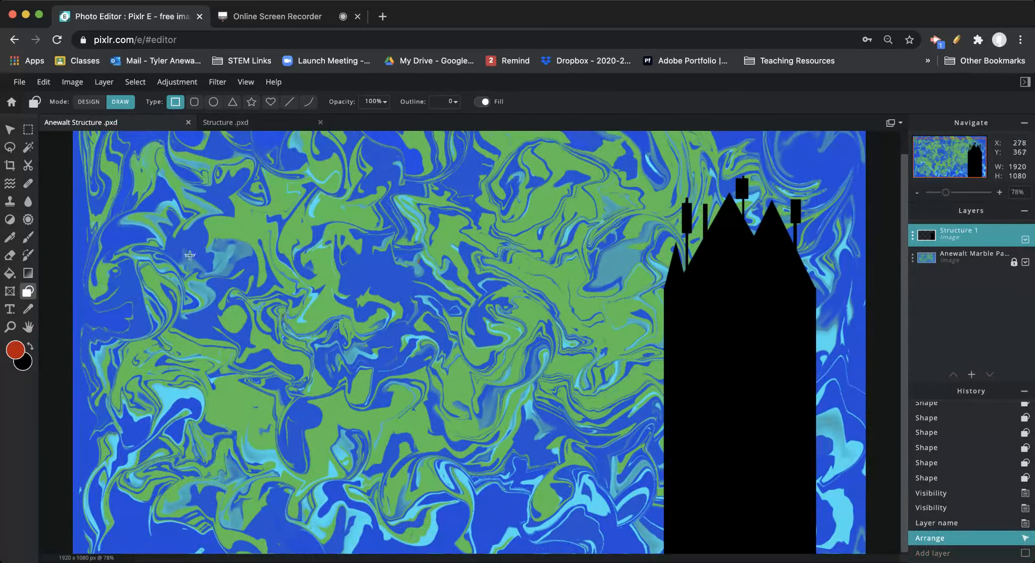
drag(147, 220, 409, 356)
Draw seven thin vertical rectangles as stilts from the underside of the new building almost to the bottom edge of the image
drag(153, 354, 164, 547)
drag(191, 355, 203, 552)
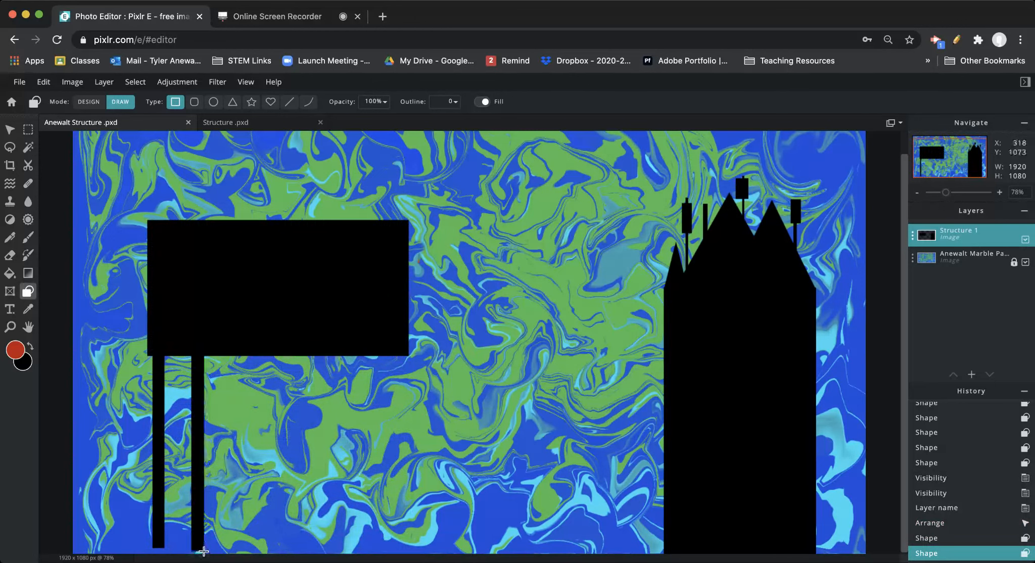
drag(221, 339, 228, 553)
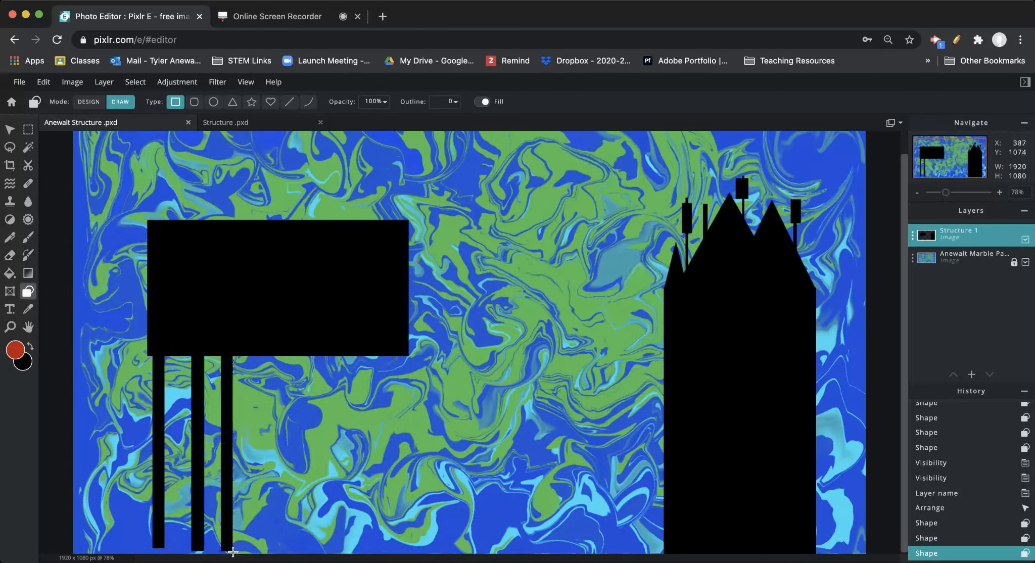
drag(251, 354, 265, 551)
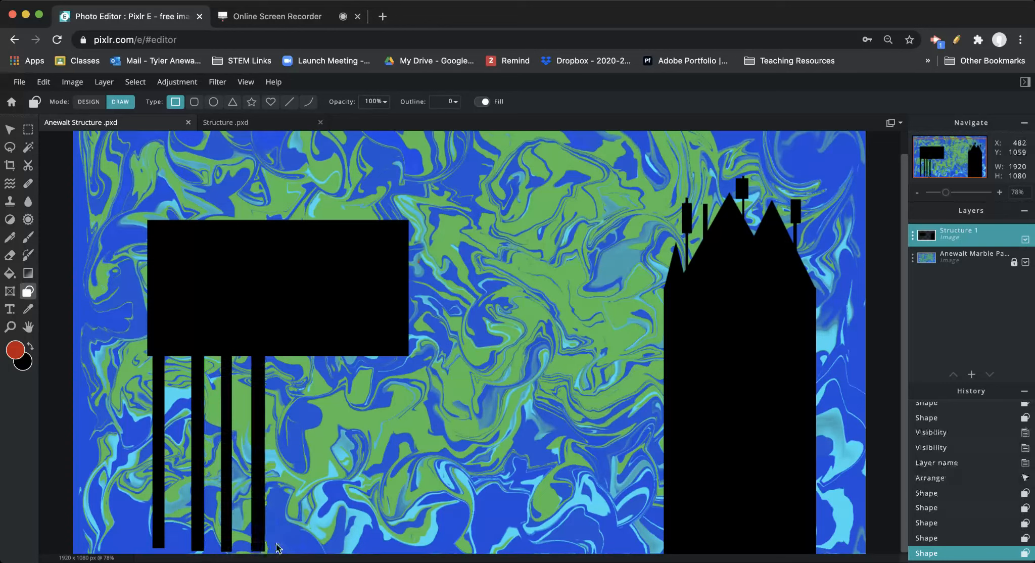
drag(288, 337, 300, 552)
drag(334, 345, 344, 551)
drag(375, 333, 388, 550)
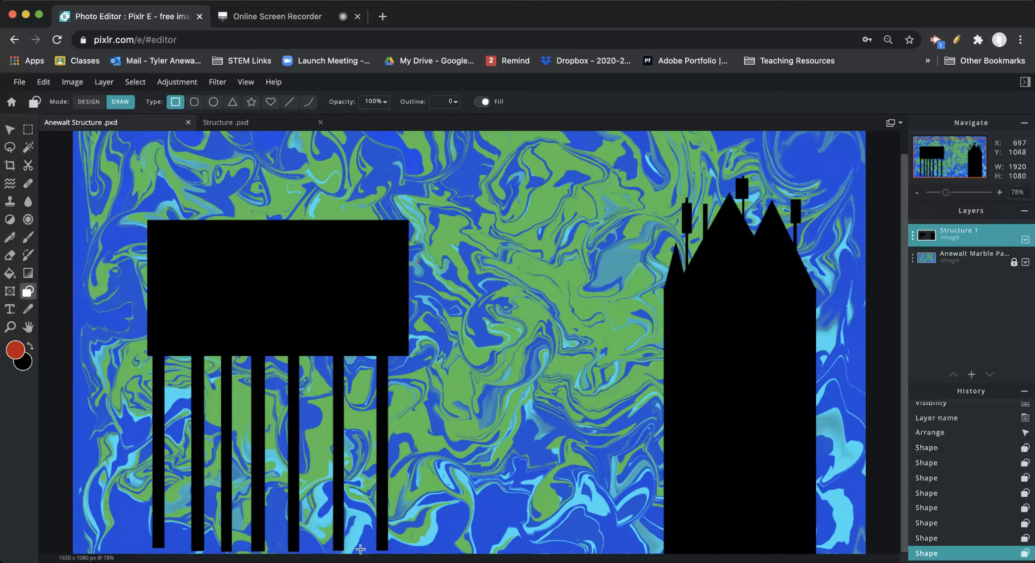
Draw four overlapping triangles along the stilted building's upper edge as a peaked roof, making the second one tallest
click(233, 103)
drag(169, 168, 236, 229)
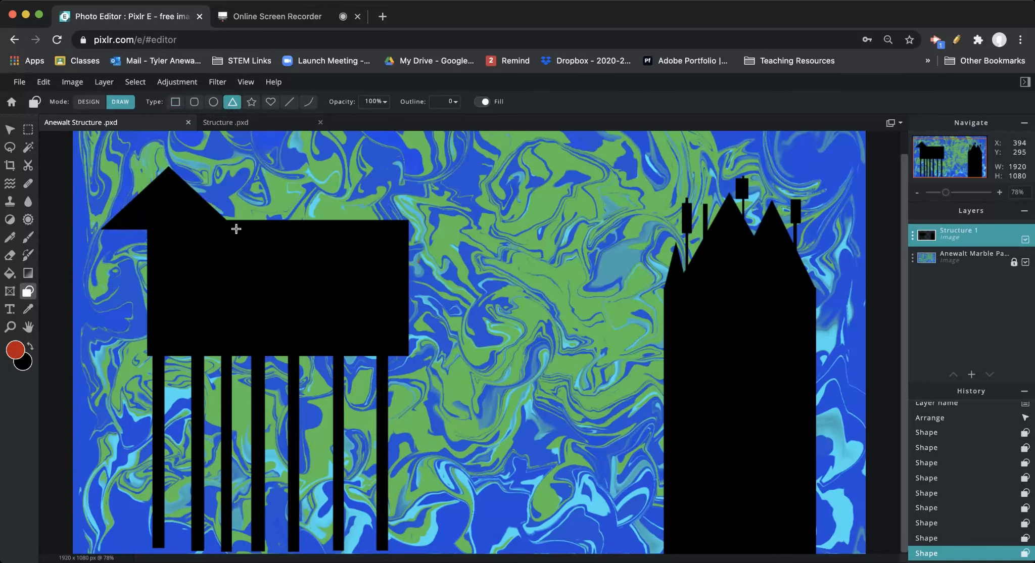
drag(251, 141, 326, 229)
drag(324, 167, 384, 226)
drag(389, 166, 445, 230)
Draw a long flat rectangle across the building's base as a platform extending past both sides of the body
click(176, 101)
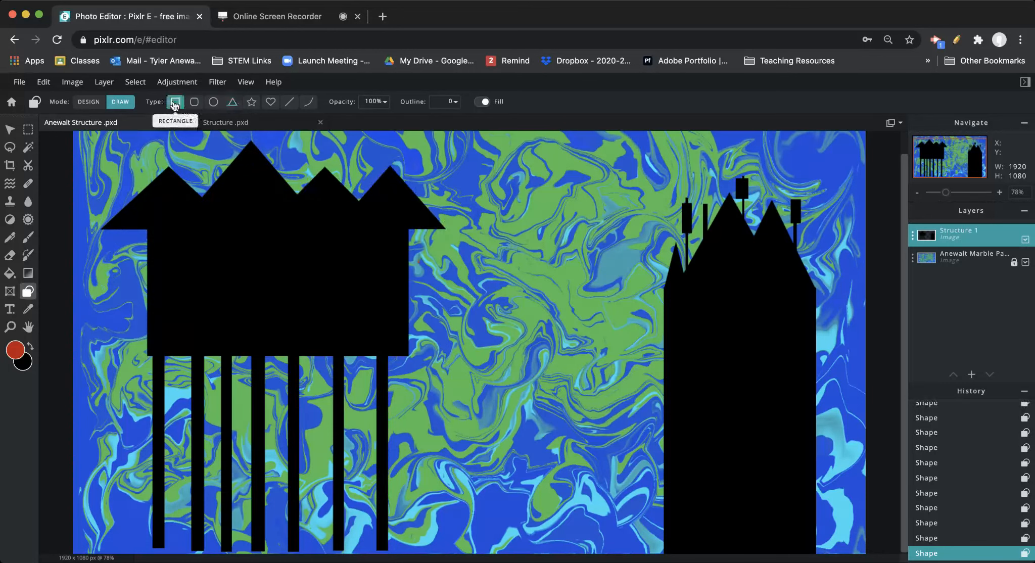
drag(97, 323, 464, 360)
scroll(466, 361, down, 5)
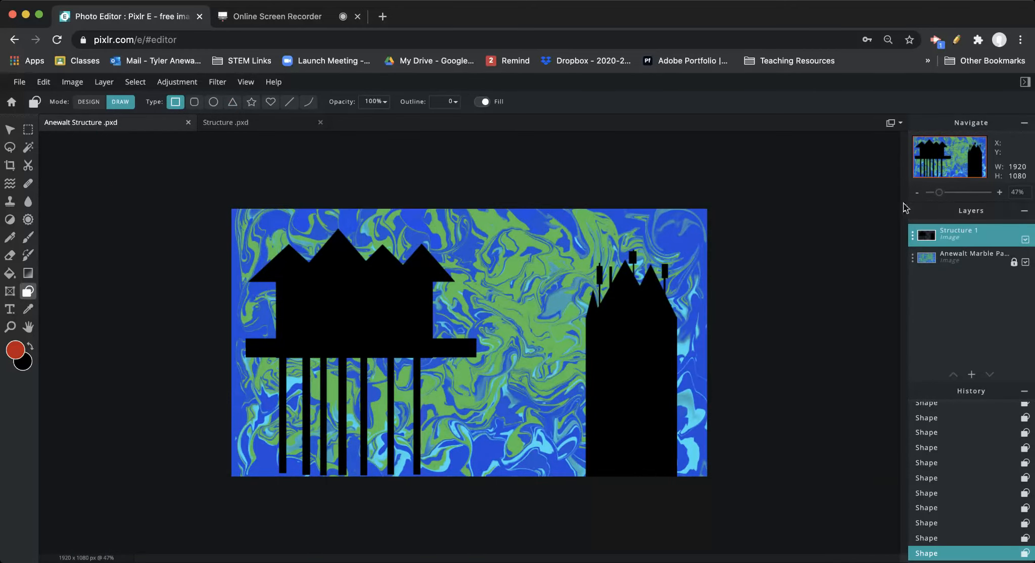
Add a railing on both ends of the platform, each with a short post and a thin horizontal bar reaching the building
drag(938, 195, 951, 194)
drag(472, 274, 482, 349)
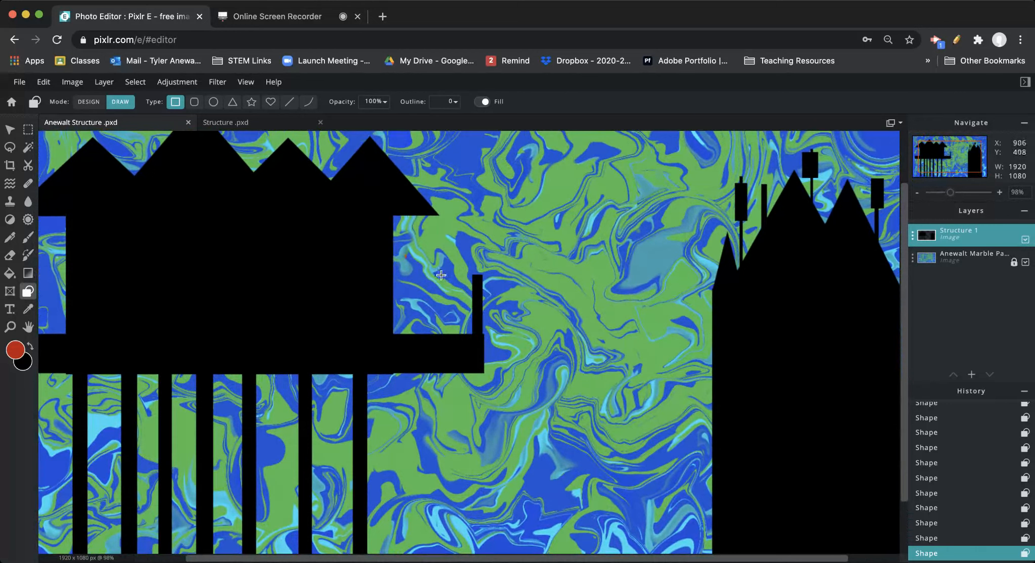
drag(390, 276, 474, 283)
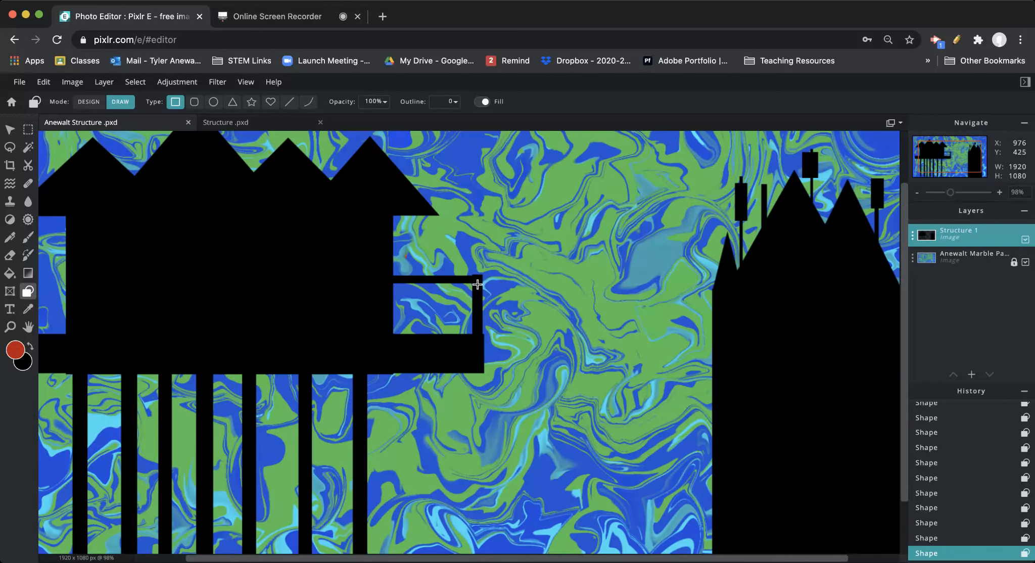
scroll(226, 295, left, 2)
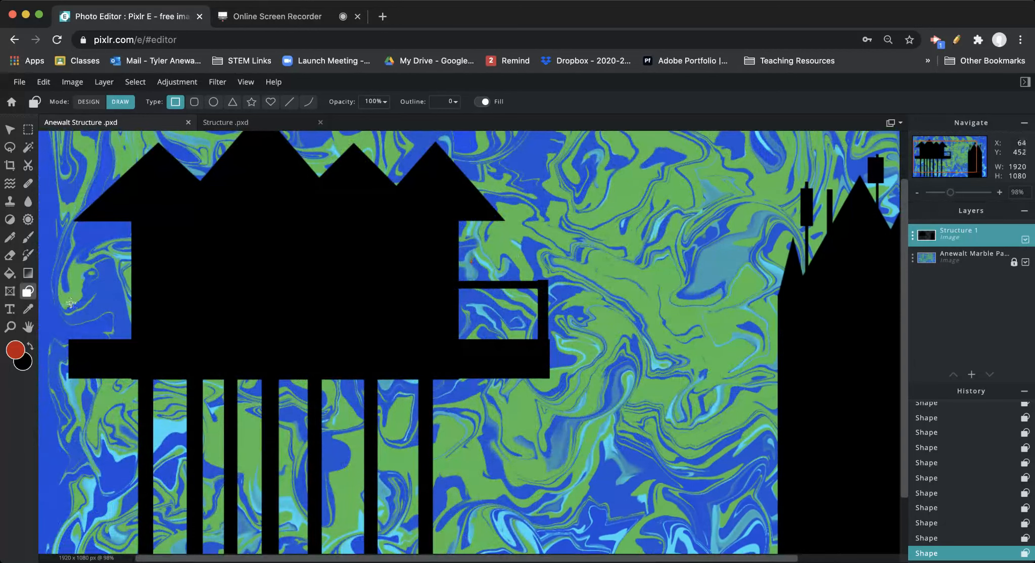
drag(71, 288, 78, 350)
drag(76, 293, 144, 298)
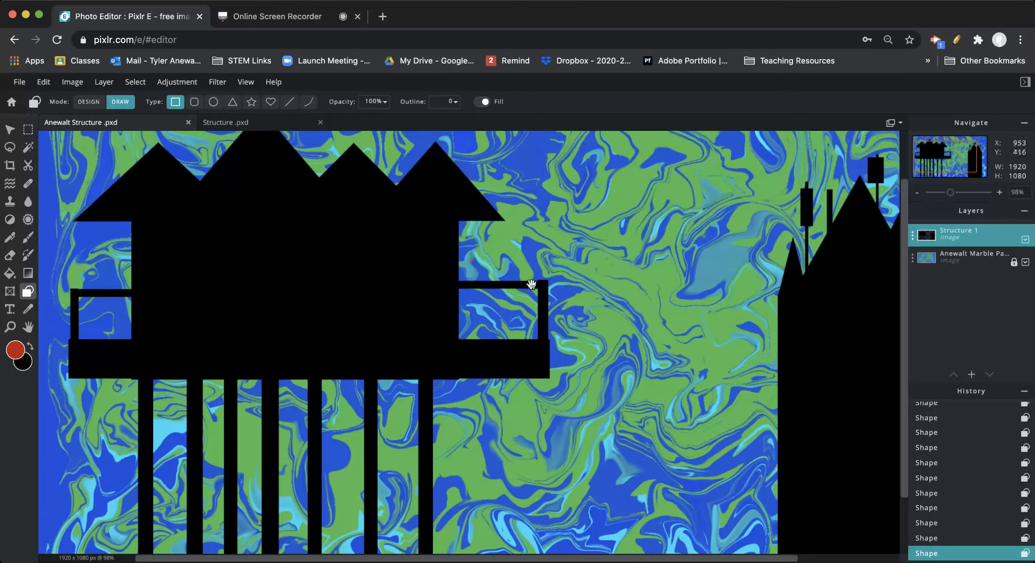
Draw a flat, wide black ellipse above and to the right of the stilted building's roof
drag(525, 212, 544, 239)
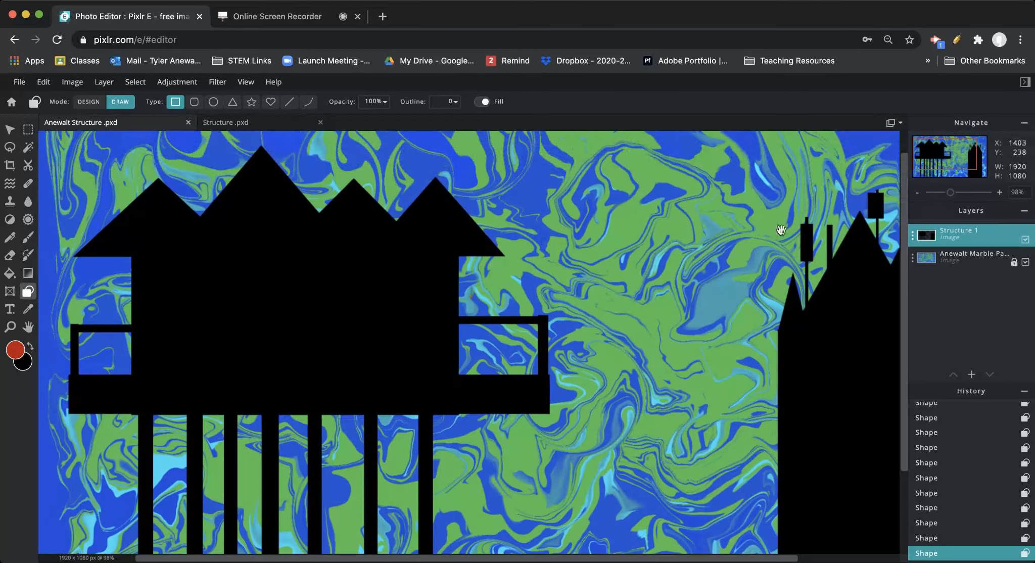
drag(512, 193, 515, 228)
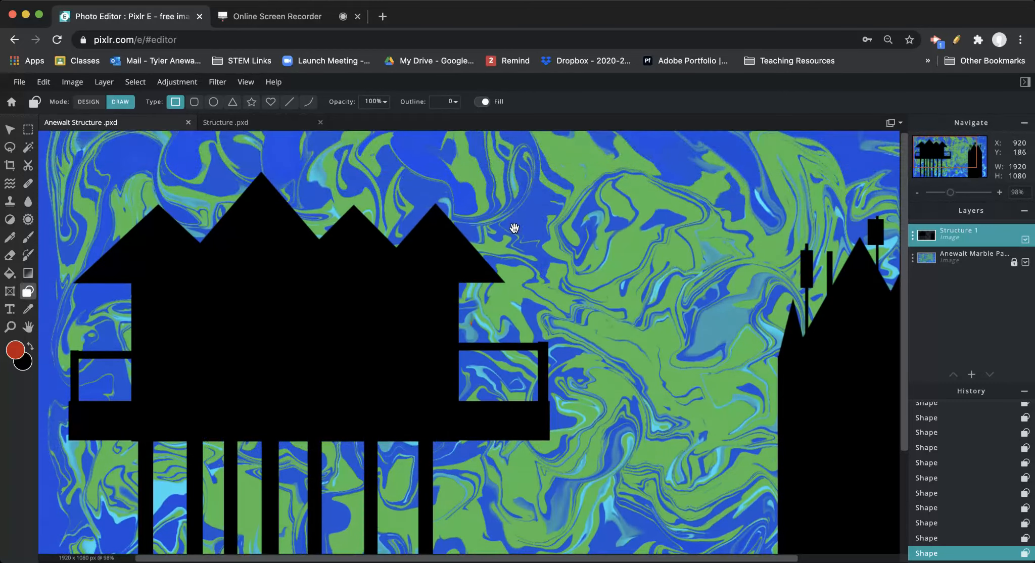
click(213, 104)
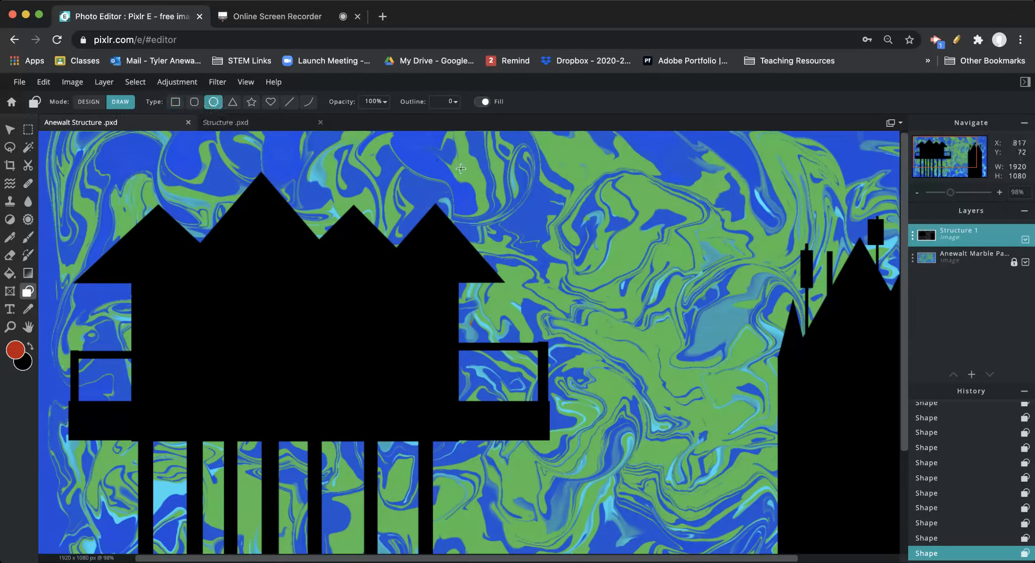
drag(457, 176, 577, 194)
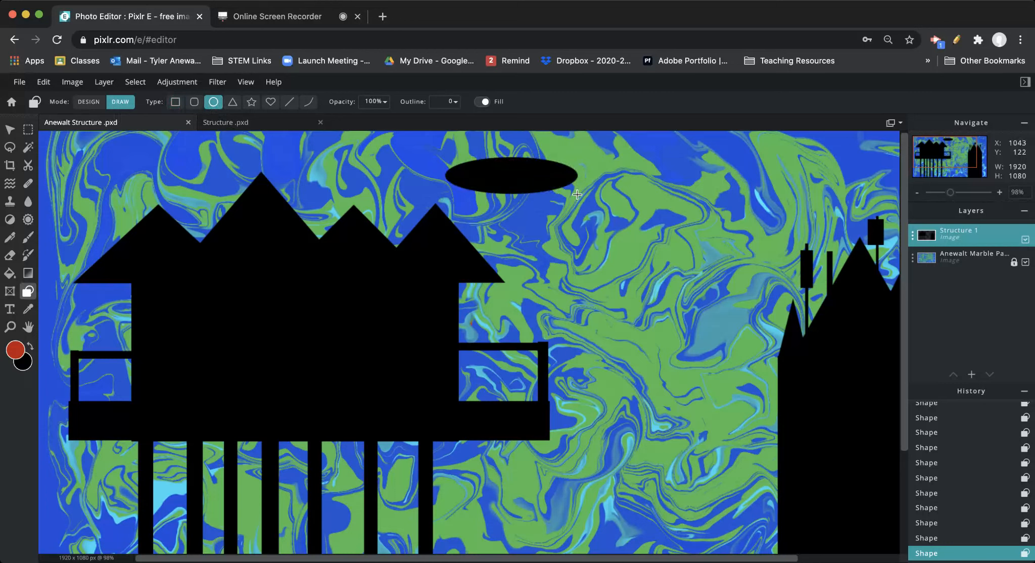
Clear the upper half of the ellipse using a rectangular marquee, and deselect
click(28, 130)
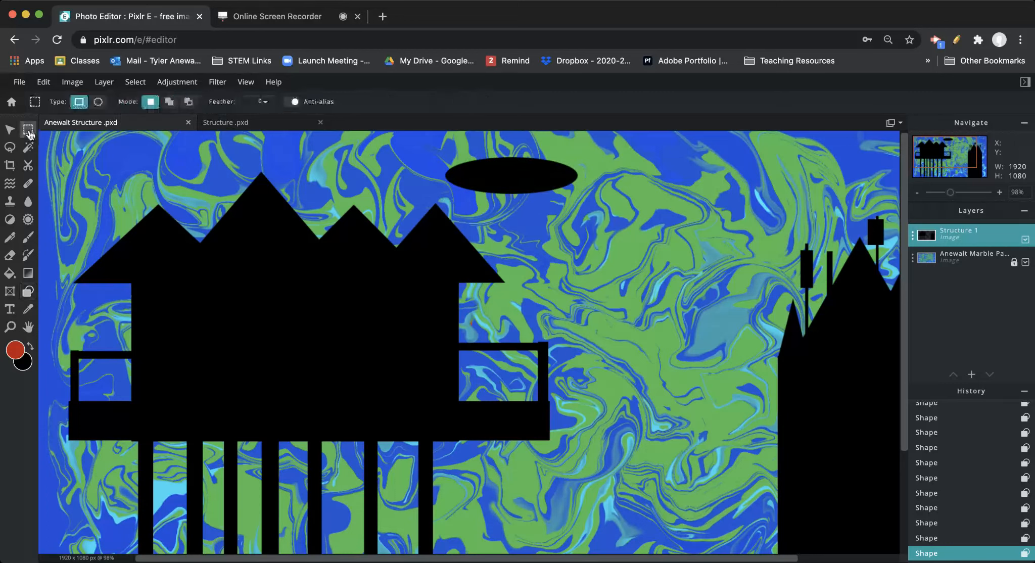
drag(419, 144, 591, 176)
key(Delete)
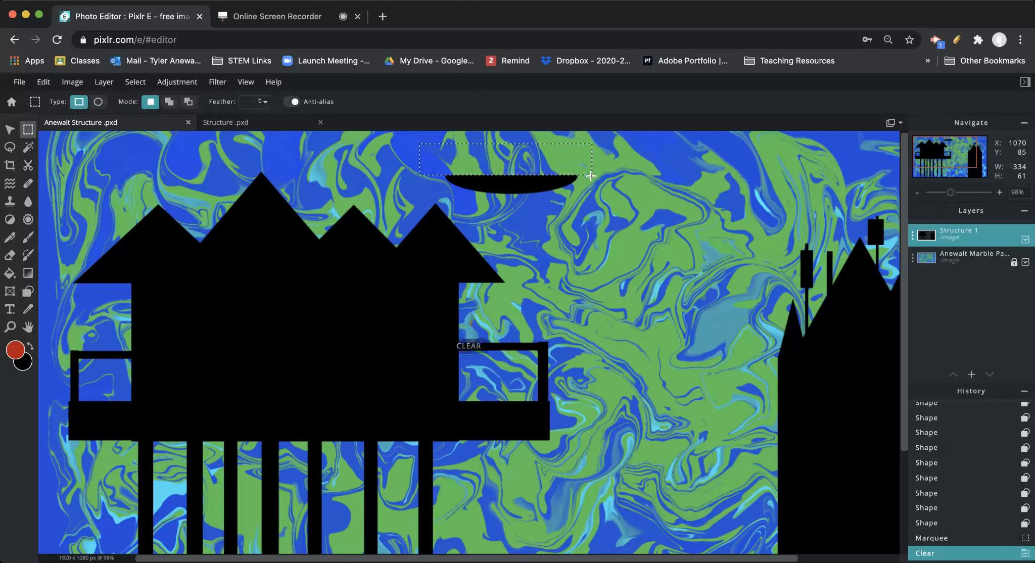
click(545, 192)
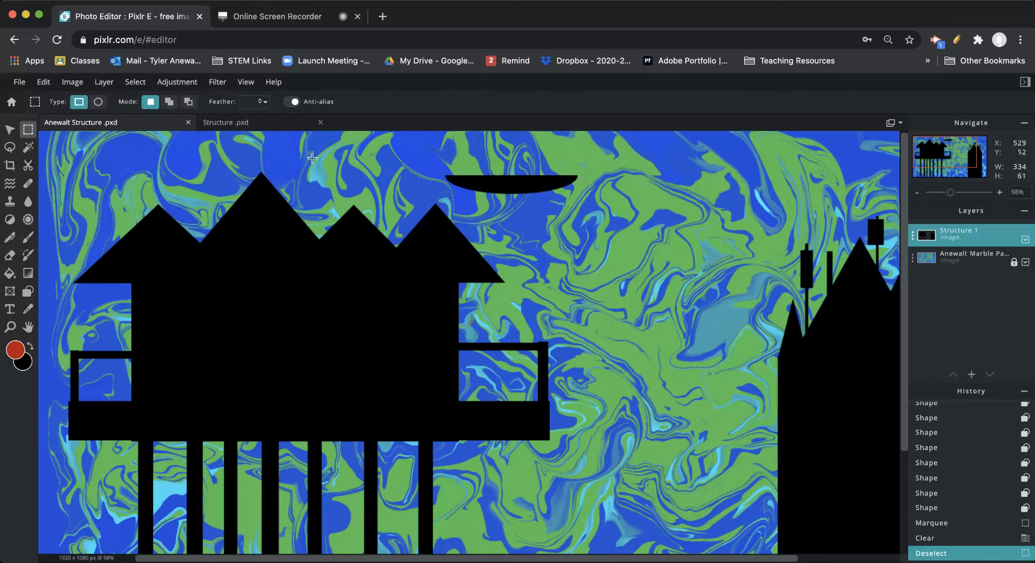
Nudge the Structure 1 layer slightly, and cut the half-ellipse out of it with a rectangular marquee and paste it as a separate layer
click(19, 130)
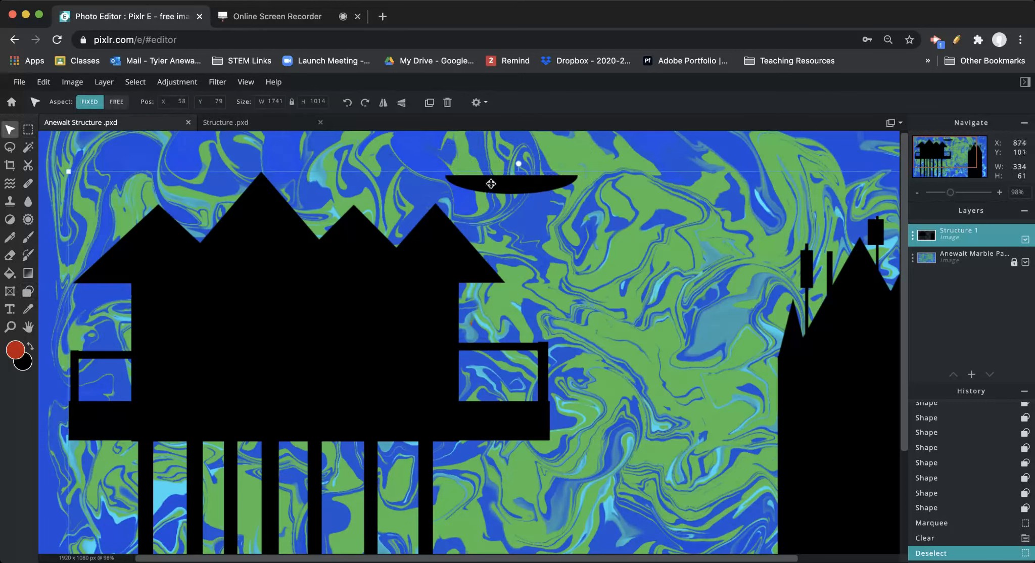
drag(511, 184, 512, 182)
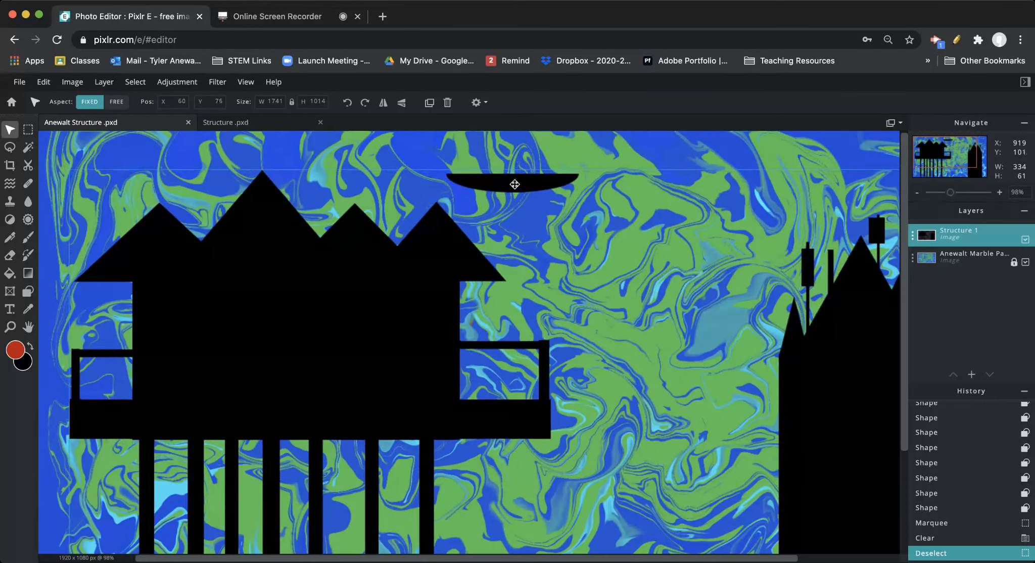
click(29, 131)
drag(436, 152, 596, 198)
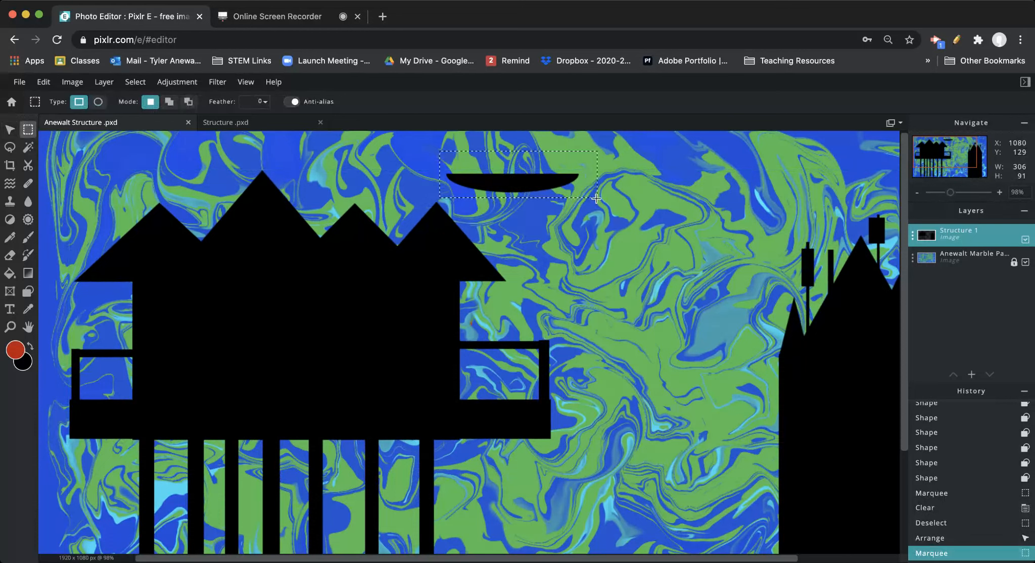
key(ctrl+x)
key(ctrl+v)
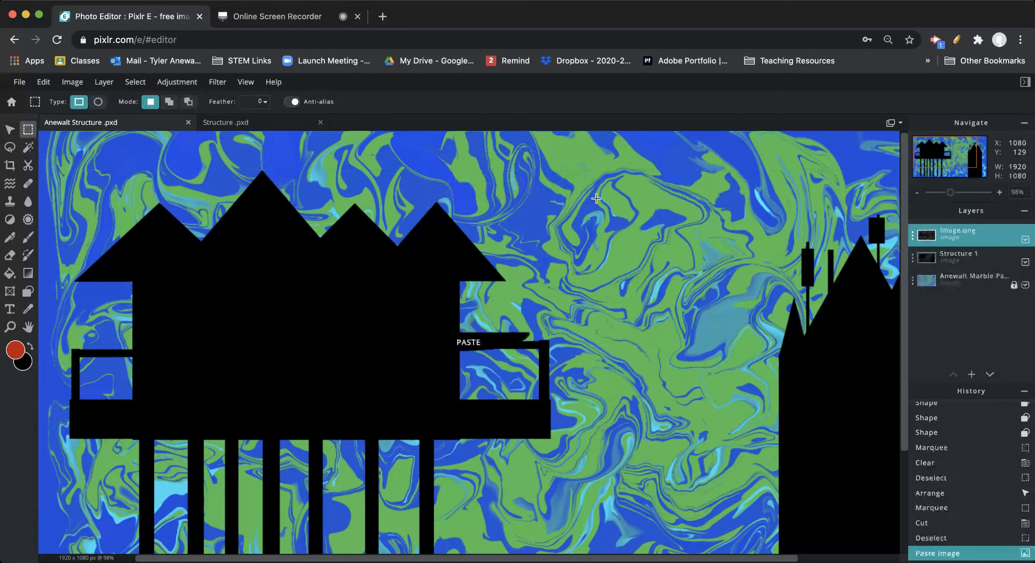
Toggle the pasted half-ellipse layer's visibility off and on, and move the half-ellipse above the right railing to X 864, Y 99
click(1025, 241)
click(1025, 242)
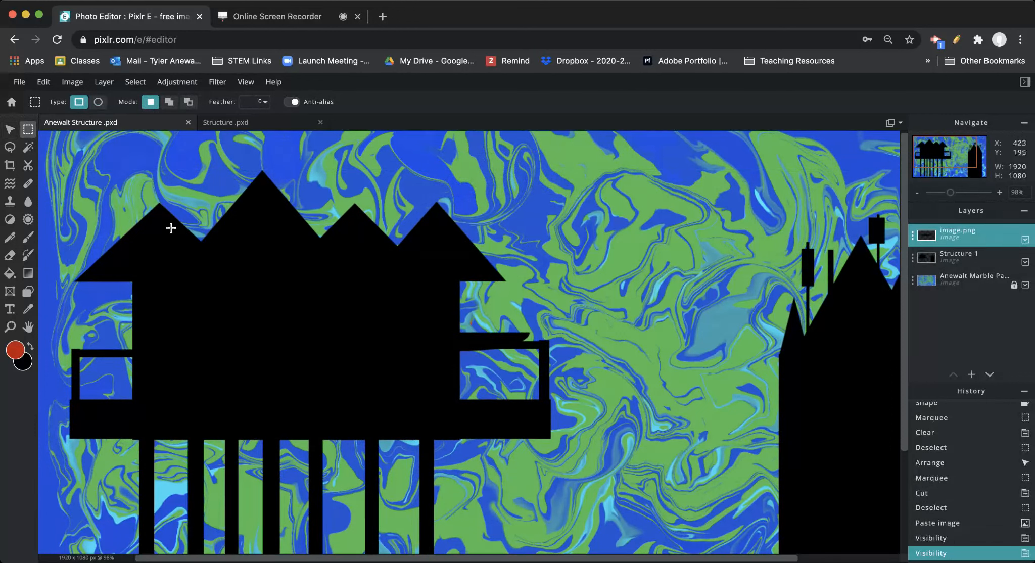
click(10, 130)
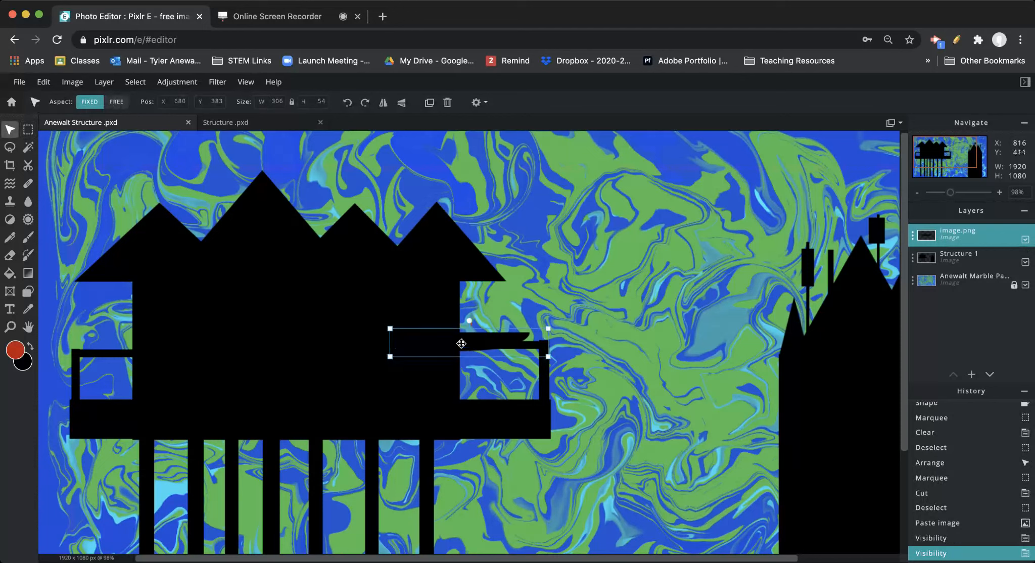
drag(461, 343, 573, 197)
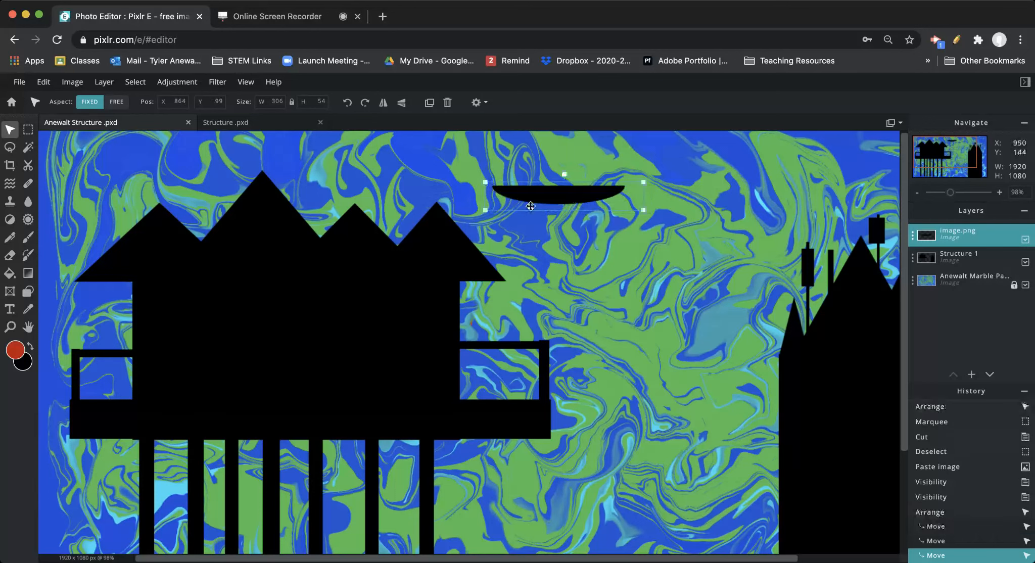
Cut the half-ellipse with a rectangular marquee, paste it as a new layer, and move it to the open area right of the roof
click(28, 130)
drag(476, 163, 658, 219)
key(super+x)
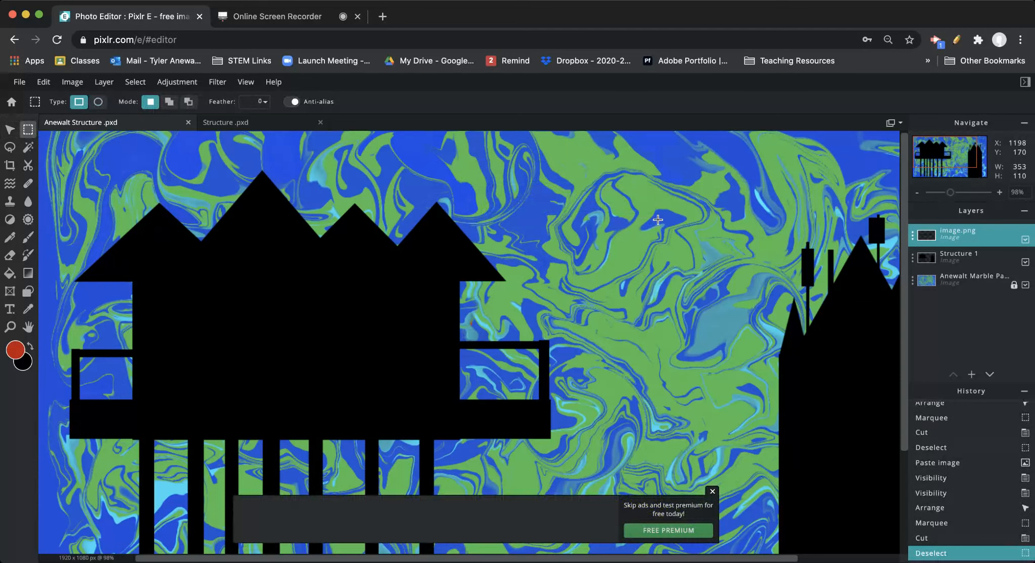
key(super+v)
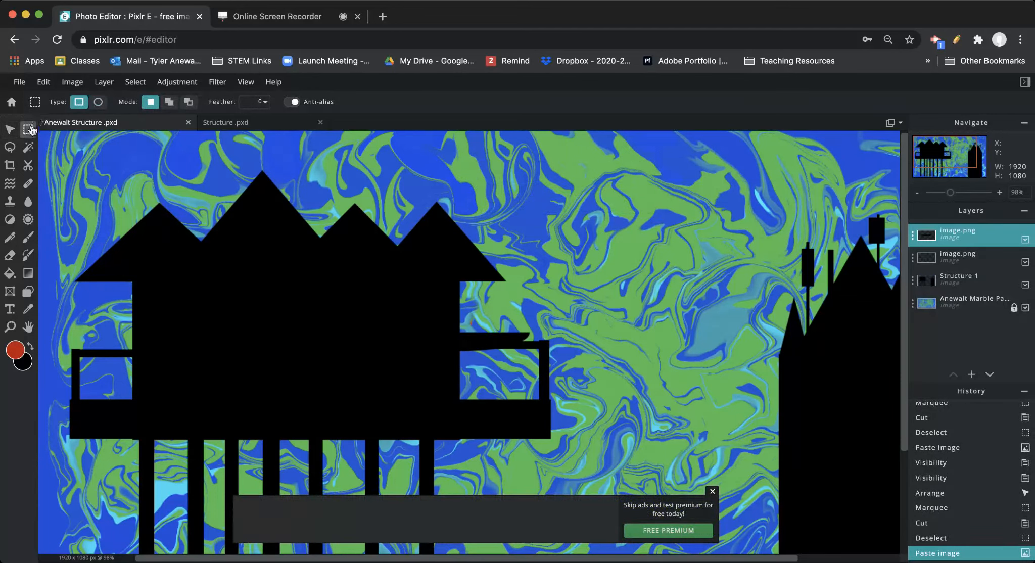
click(9, 129)
drag(474, 341, 601, 222)
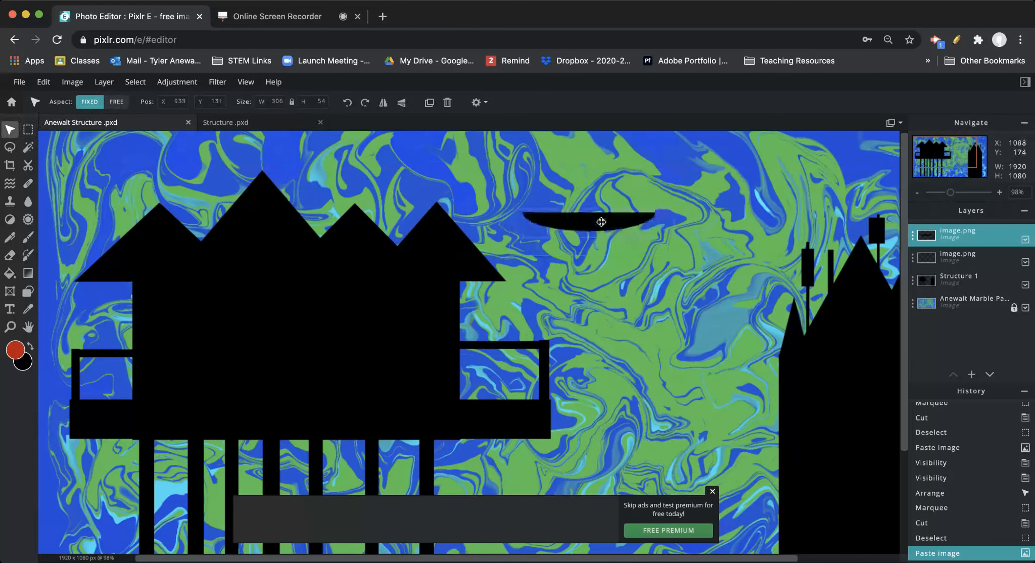
Paste another half-ellipse, tilt it down to the right, shrink it to about 152 px wide, and place it against the rightmost roof peak
key(super+v)
drag(493, 335, 474, 212)
drag(438, 179, 507, 215)
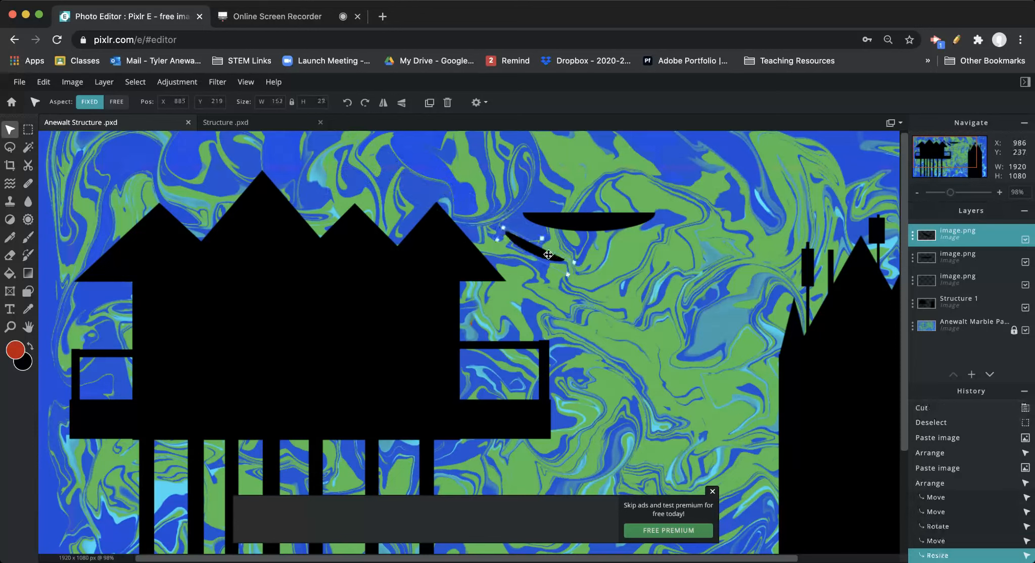
drag(549, 255, 504, 219)
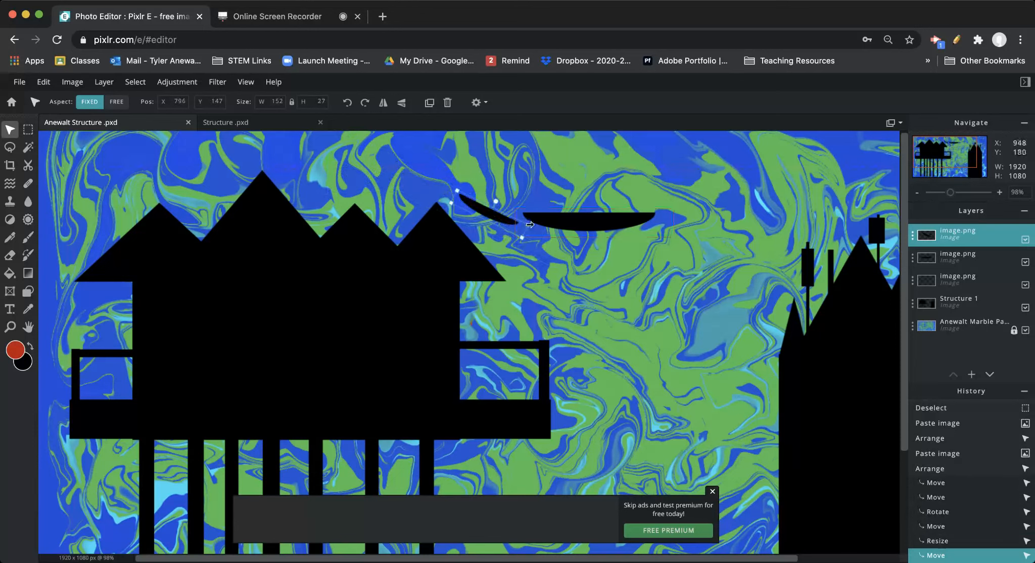
Move the larger half-ellipse down and to the right, and delete it
click(583, 224)
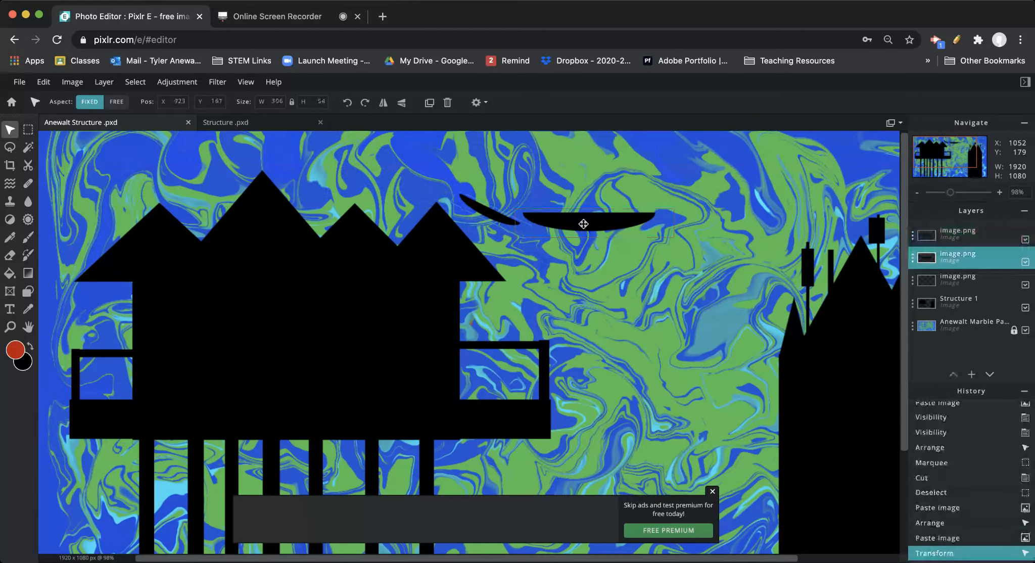
drag(583, 224, 609, 265)
key(Delete)
Free-transform the small tilted half-ellipse to about 177 × 100 px, rotate it 19.8°, place it beside the rightmost roof peak, and apply
click(495, 218)
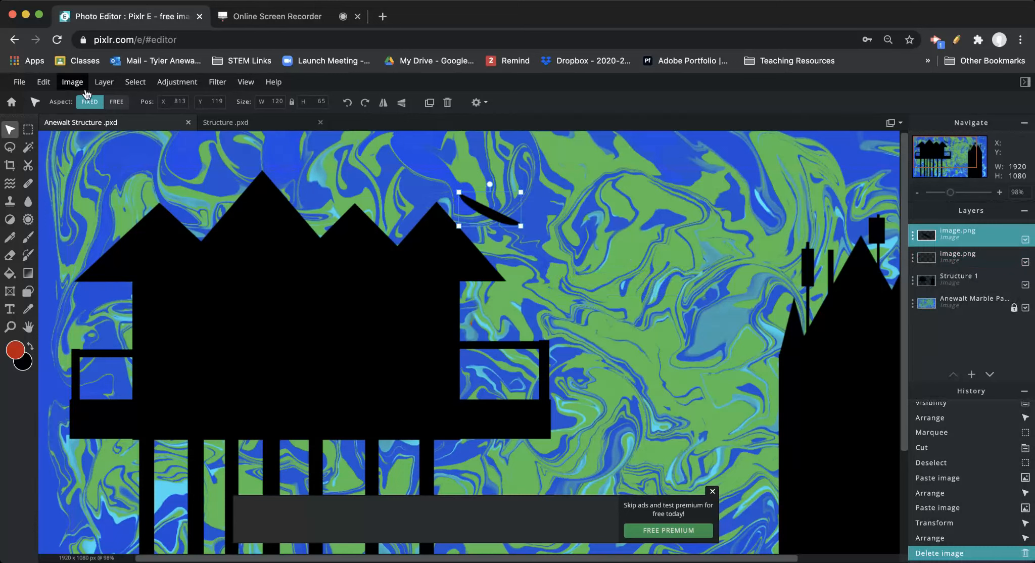
click(43, 82)
mouse_move(61, 223)
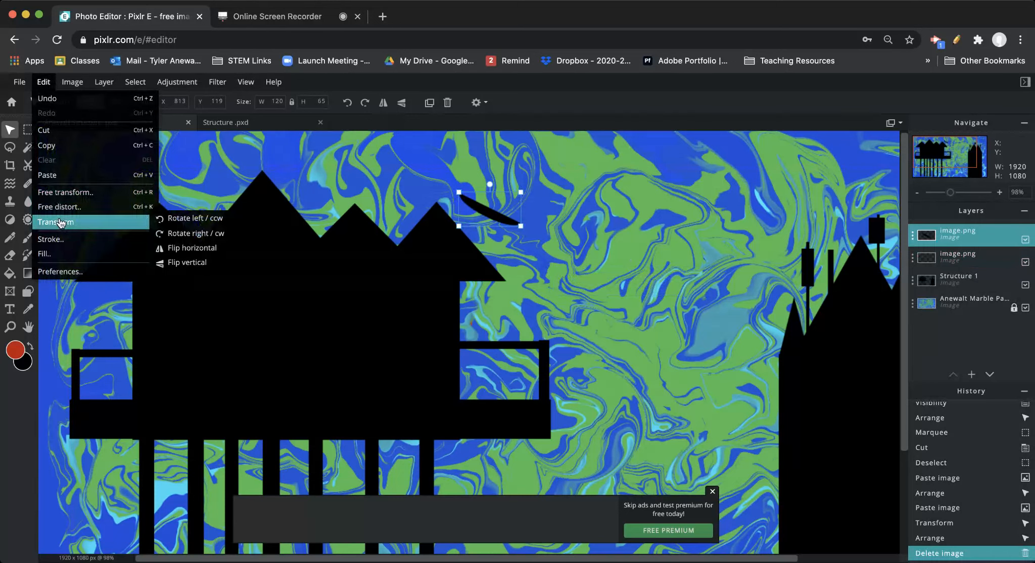
click(71, 193)
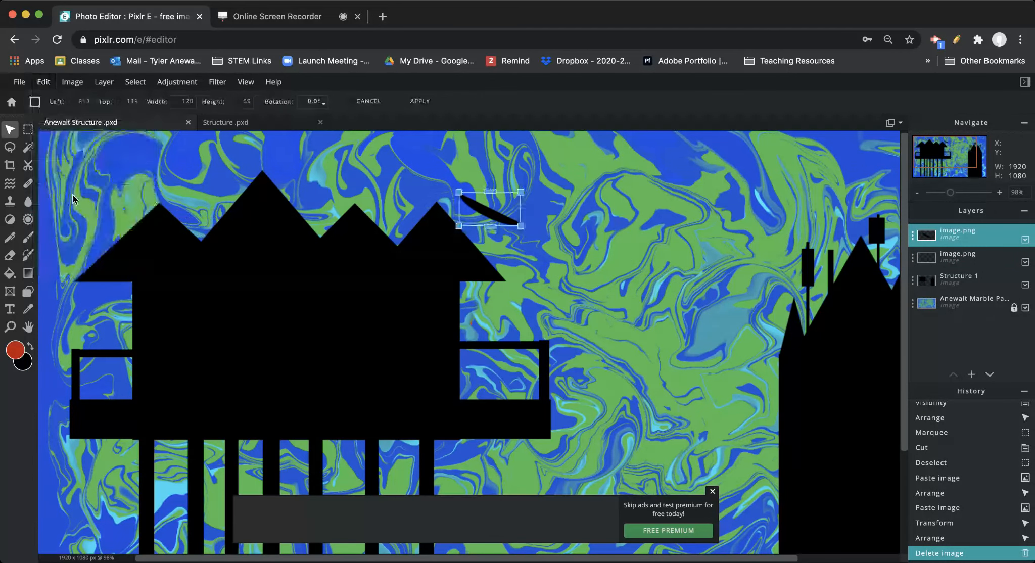
drag(521, 193, 551, 173)
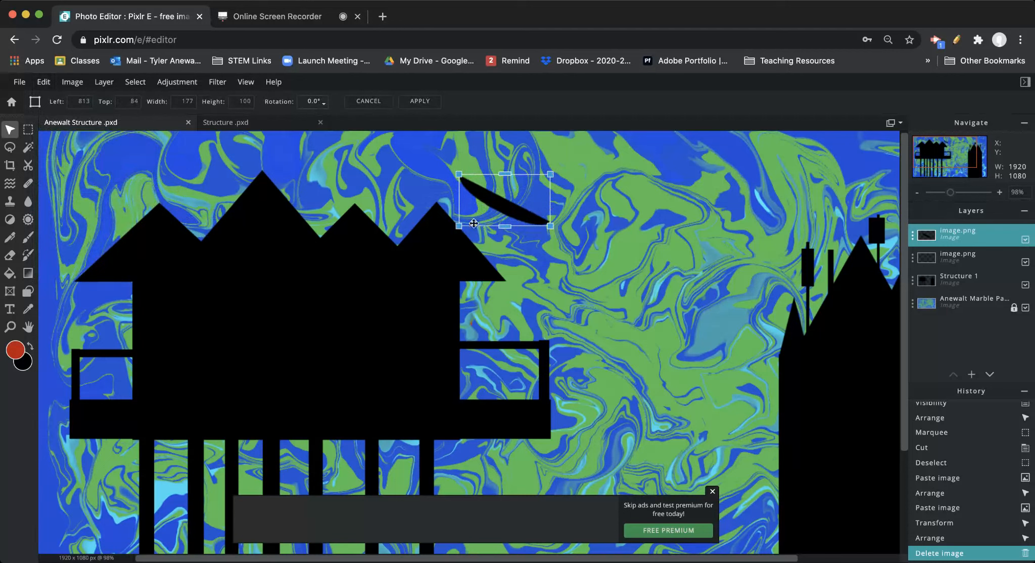
drag(544, 232, 528, 245)
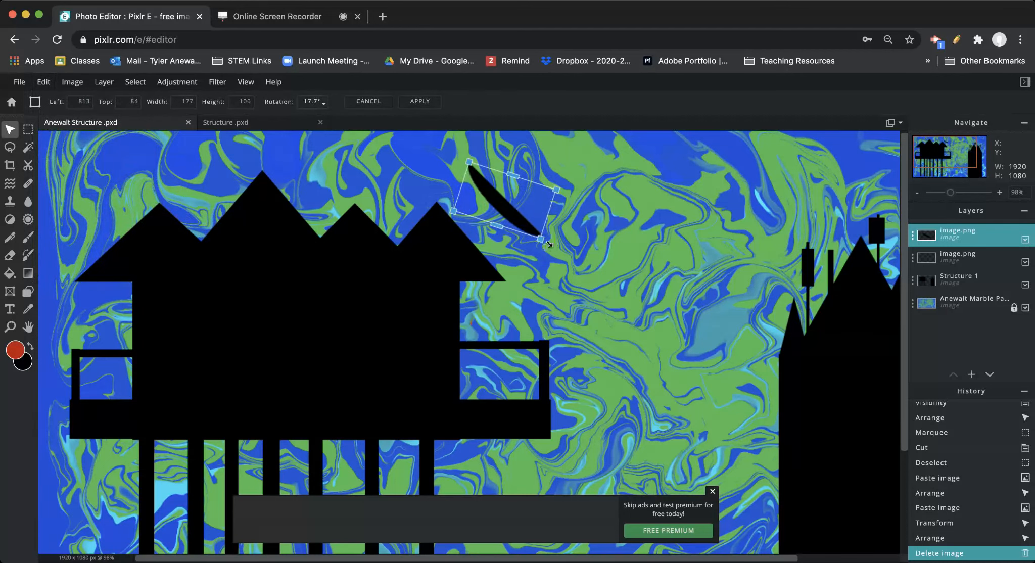
drag(548, 248, 543, 249)
drag(508, 212, 497, 223)
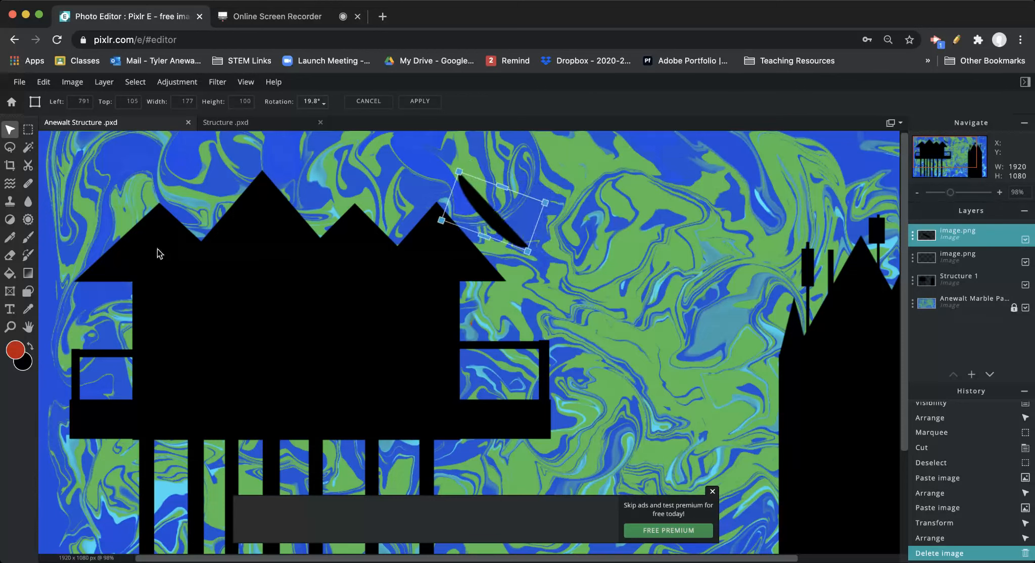
click(28, 293)
click(597, 352)
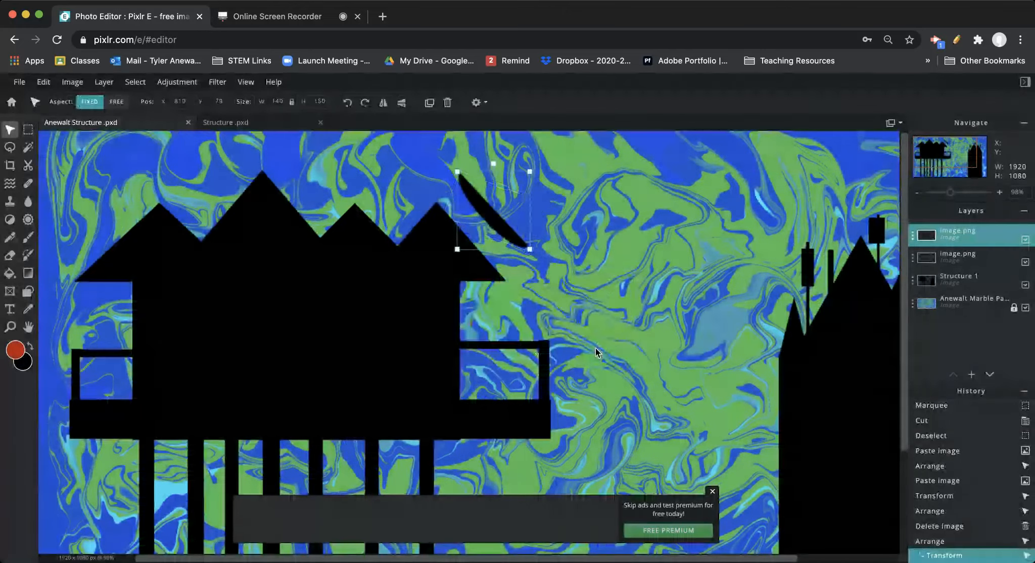
Try to draw a straight line from the middle of the half-ellipse outward to the upper right, and undo it
click(29, 293)
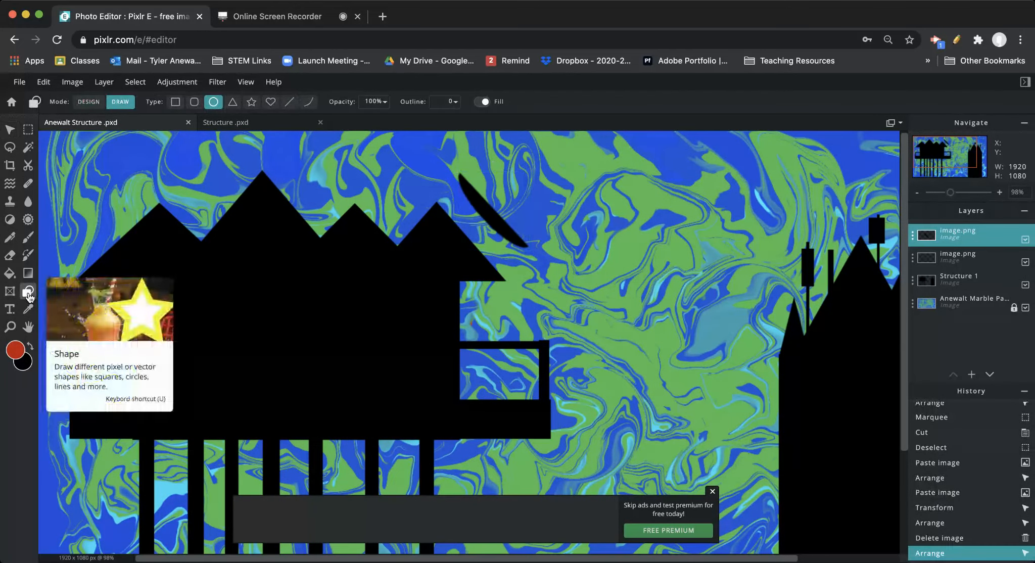
click(289, 102)
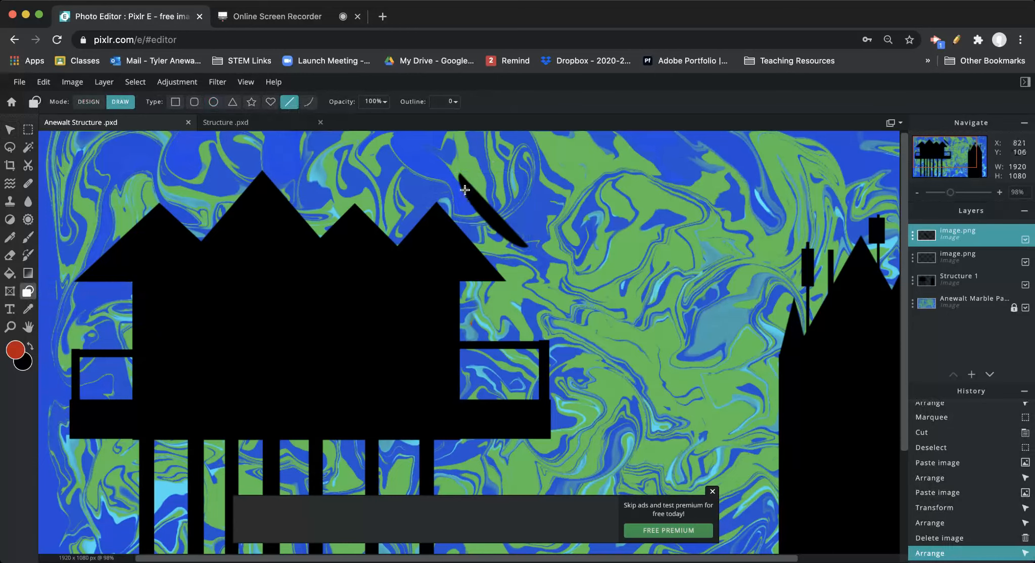
drag(484, 215, 548, 172)
scroll(549, 171, down, 3)
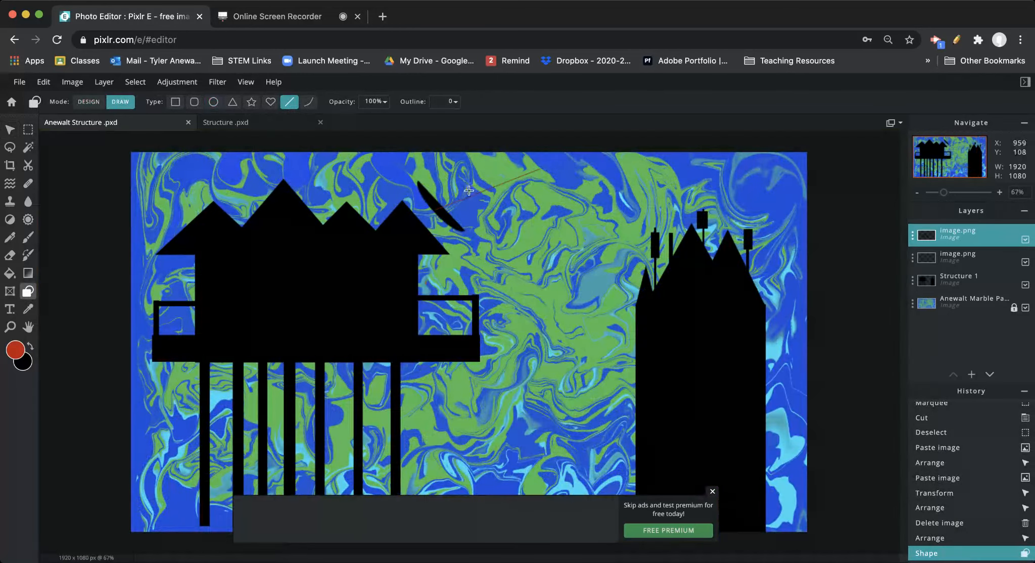
key(super+z)
Set the main drawing colour to black
click(15, 350)
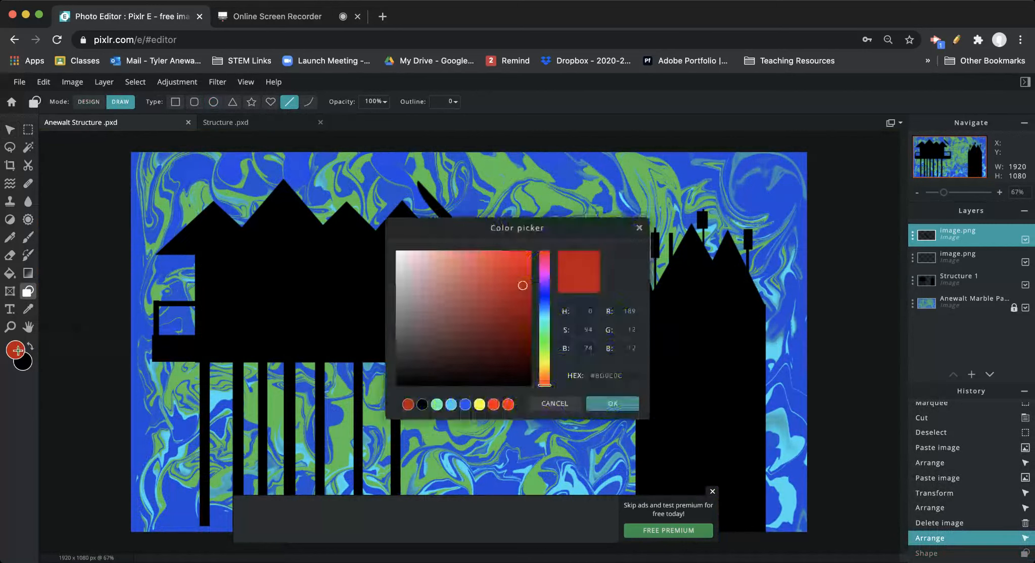
drag(448, 318, 354, 421)
click(619, 402)
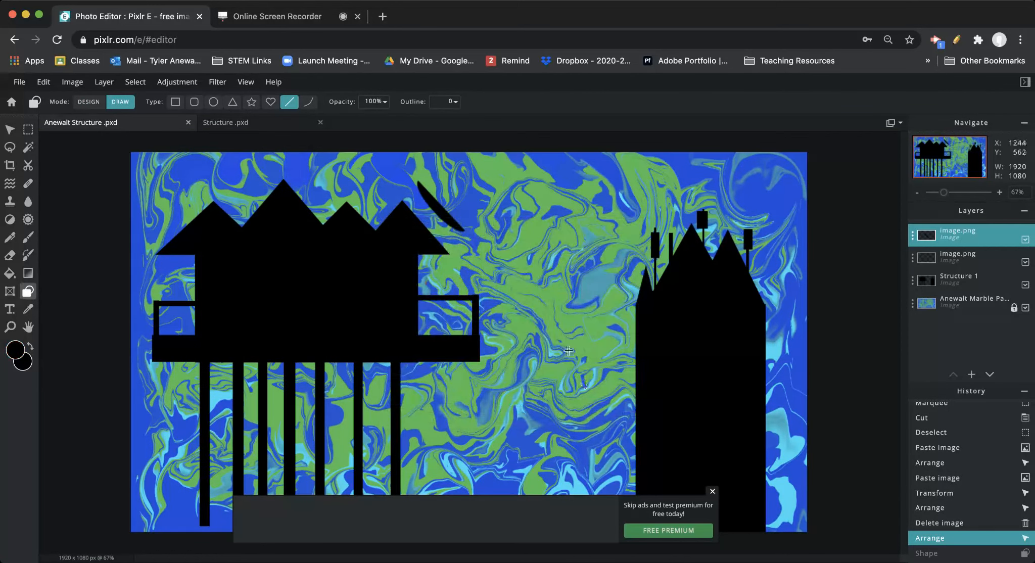
Draw a thin vertical black rectangle in the open area right of the half-ellipse and cap it with a small filled ellipse
drag(942, 193, 957, 151)
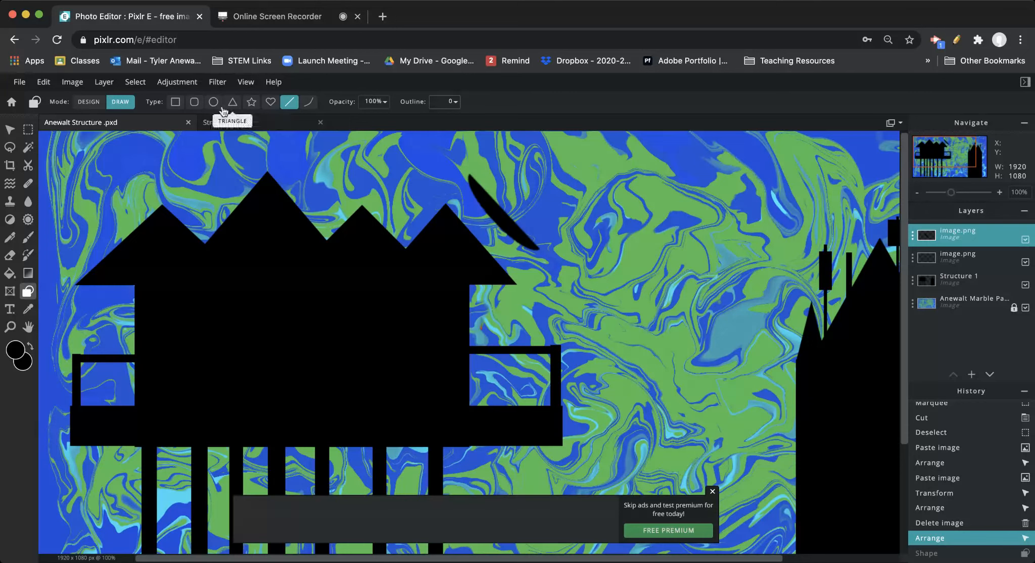
click(177, 102)
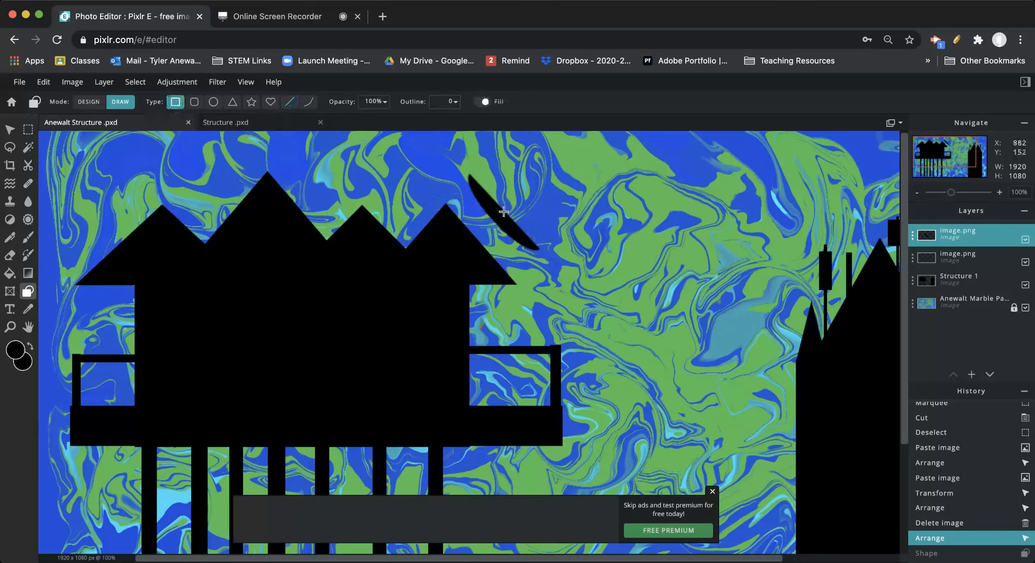
drag(503, 212, 529, 192)
key(ctrl+z)
drag(598, 171, 594, 236)
click(214, 102)
drag(586, 161, 603, 174)
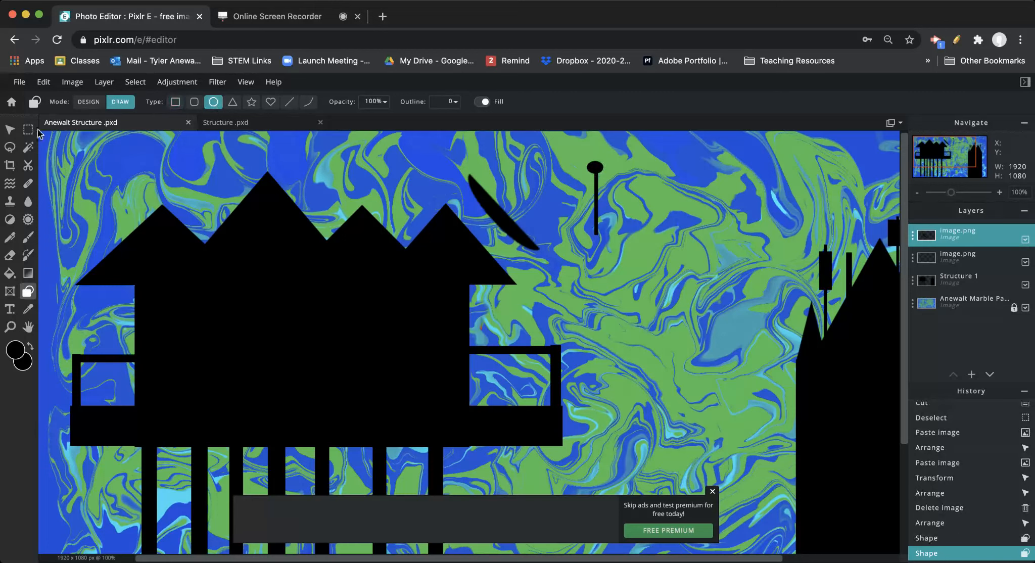
Toggle the top image layer's visibility off and on twice to examine what it contains
click(1025, 240)
click(1025, 240)
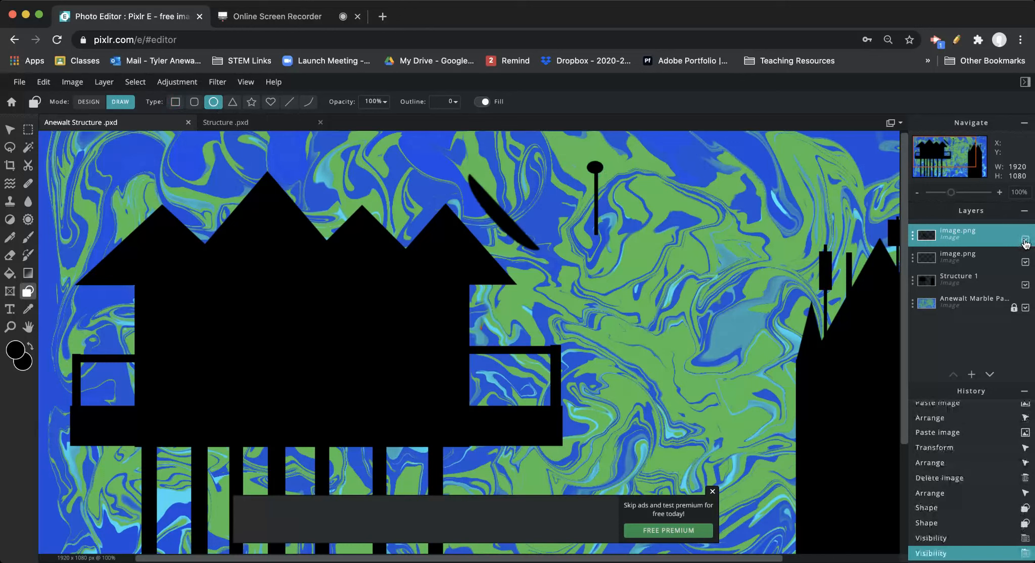
click(1025, 241)
click(1025, 240)
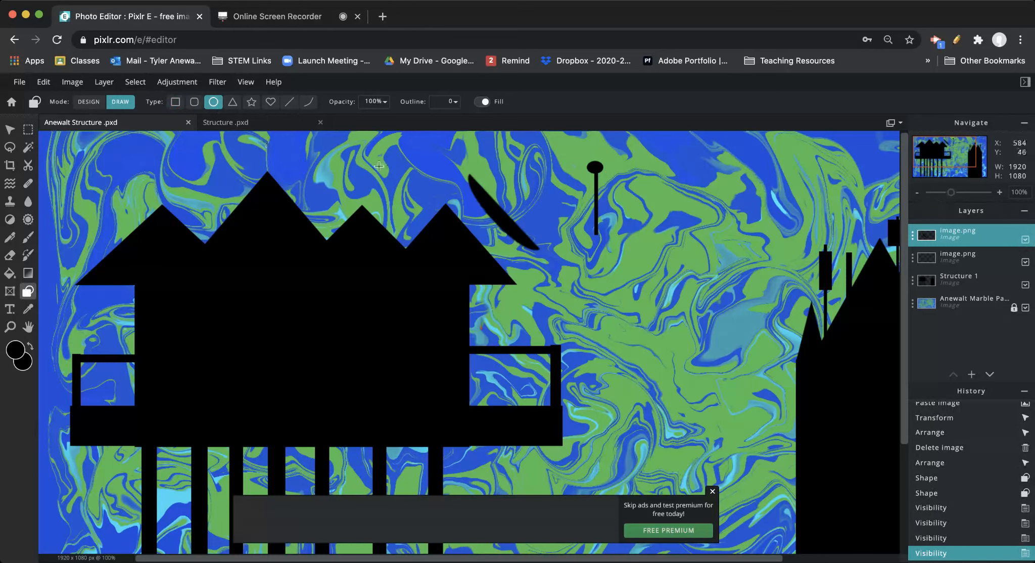
Cut the ball-topped rod out with a rectangular marquee onto its own layer, and tilt, shrink and place it against the half-ellipse as a dish antenna
click(27, 130)
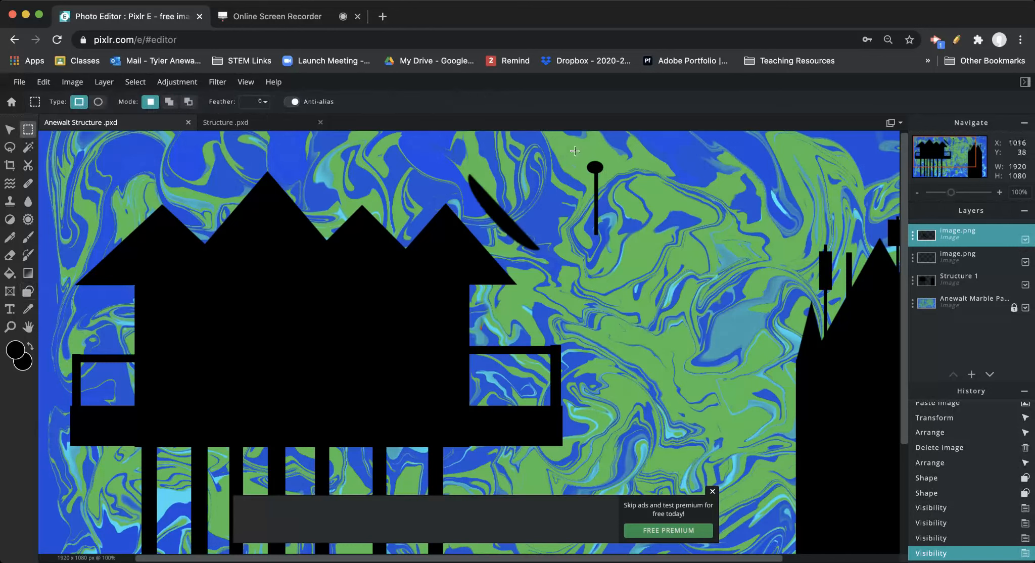
drag(575, 150, 625, 243)
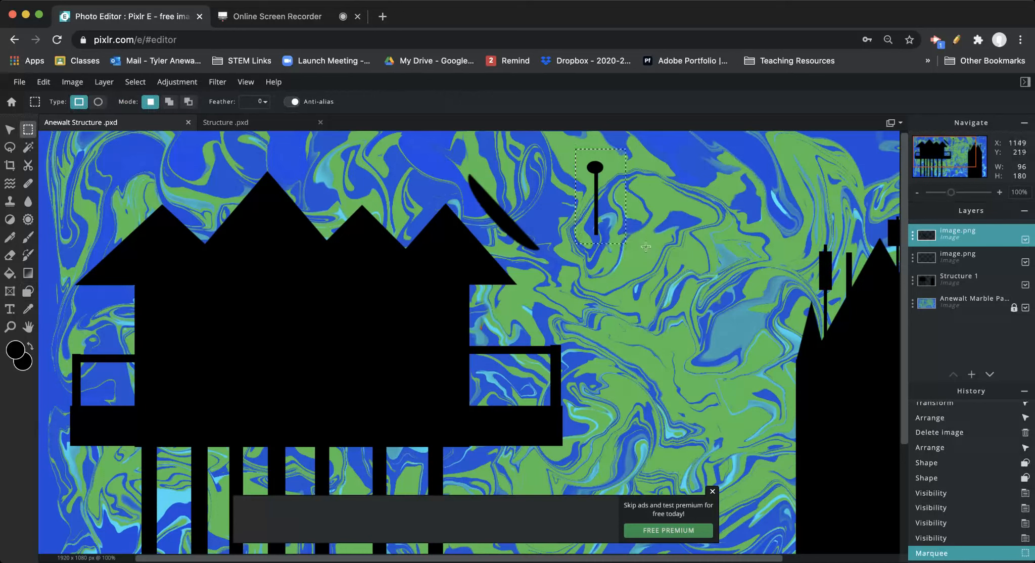
key(ctrl+x)
key(ctrl+d)
key(ctrl+v)
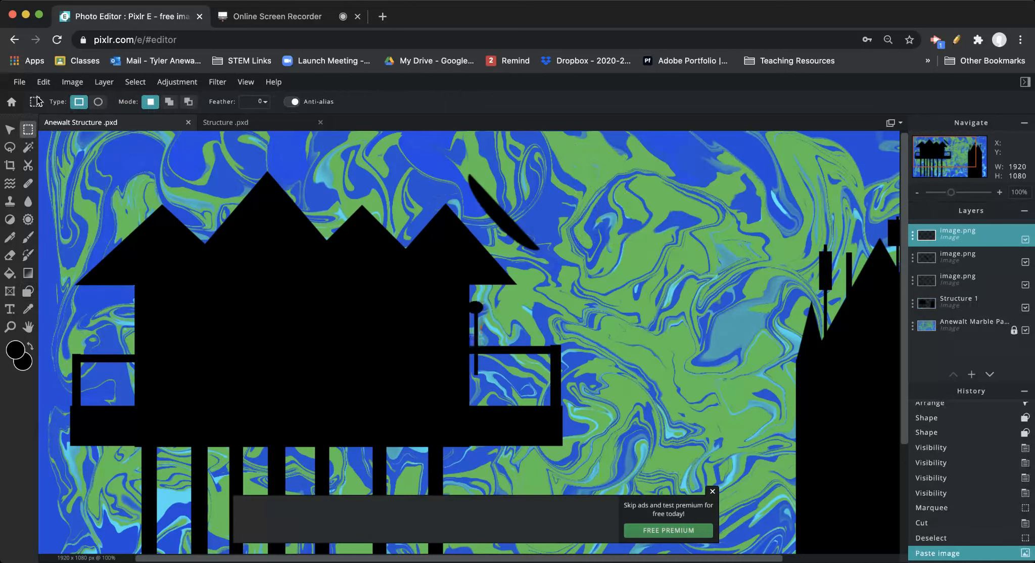
click(10, 130)
drag(493, 303, 521, 194)
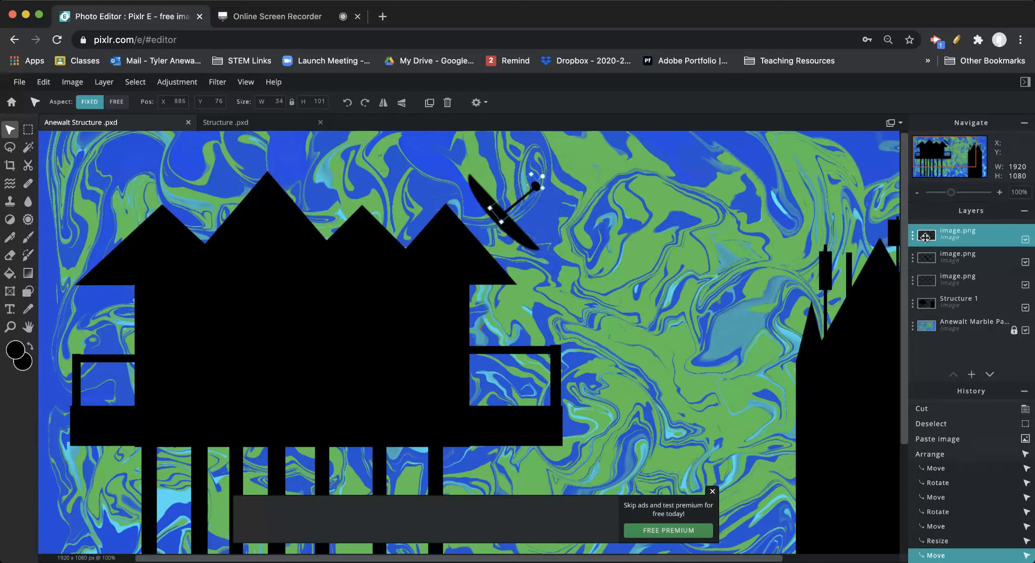
On the half-ellipse's layer, draw a thin vertical black rectangle as a post connecting the dish to the roof slope
click(1005, 266)
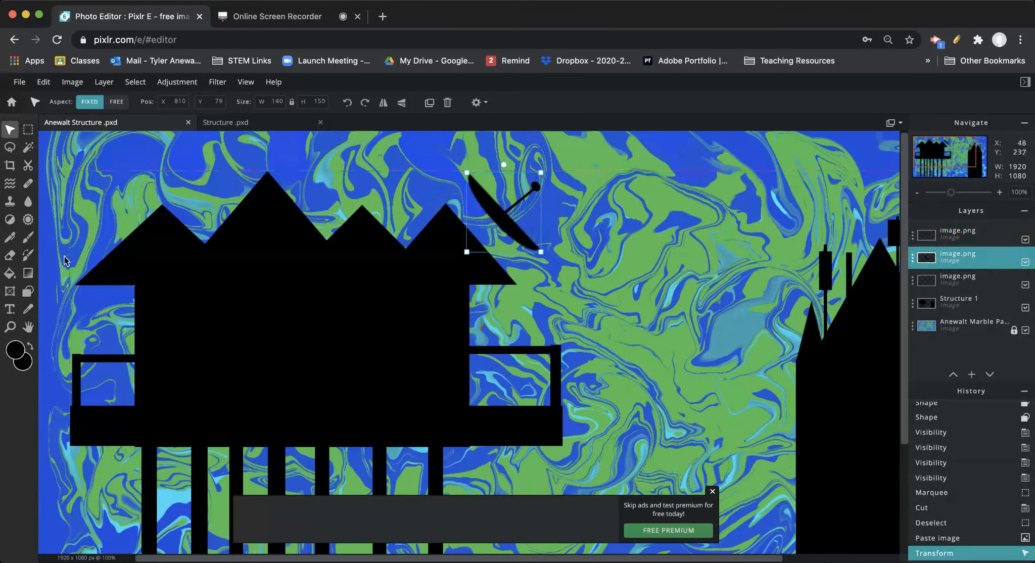
click(27, 298)
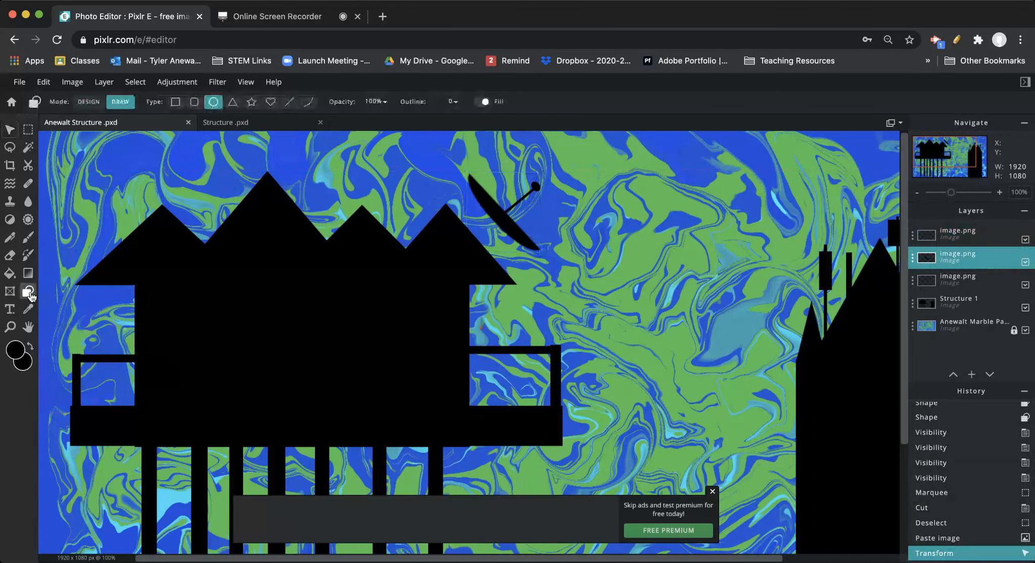
click(175, 103)
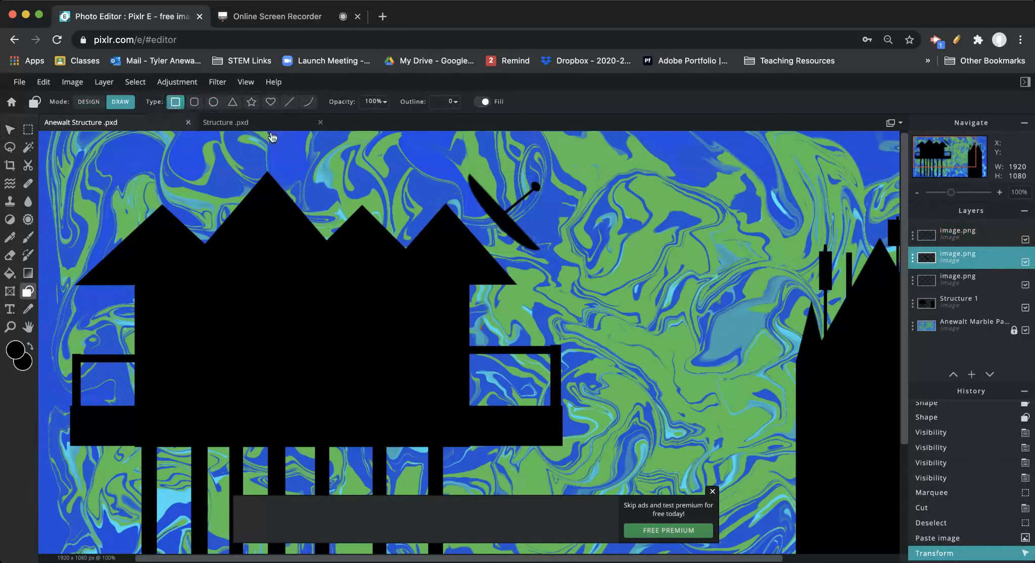
drag(480, 202, 486, 255)
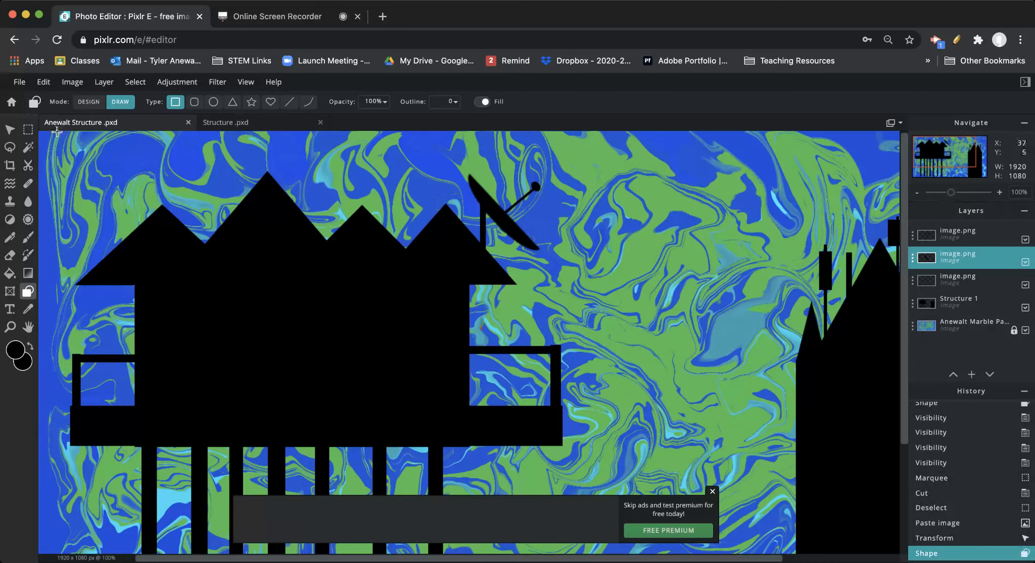
click(9, 130)
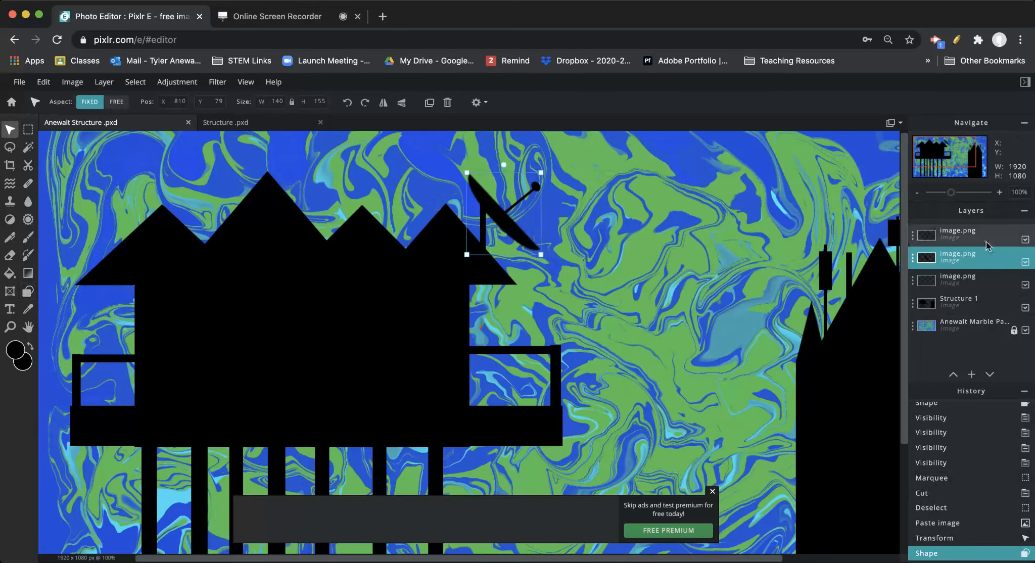
Toggle the visibility of the rod layer and the dish layer to identify their contents
click(1025, 240)
click(1025, 240)
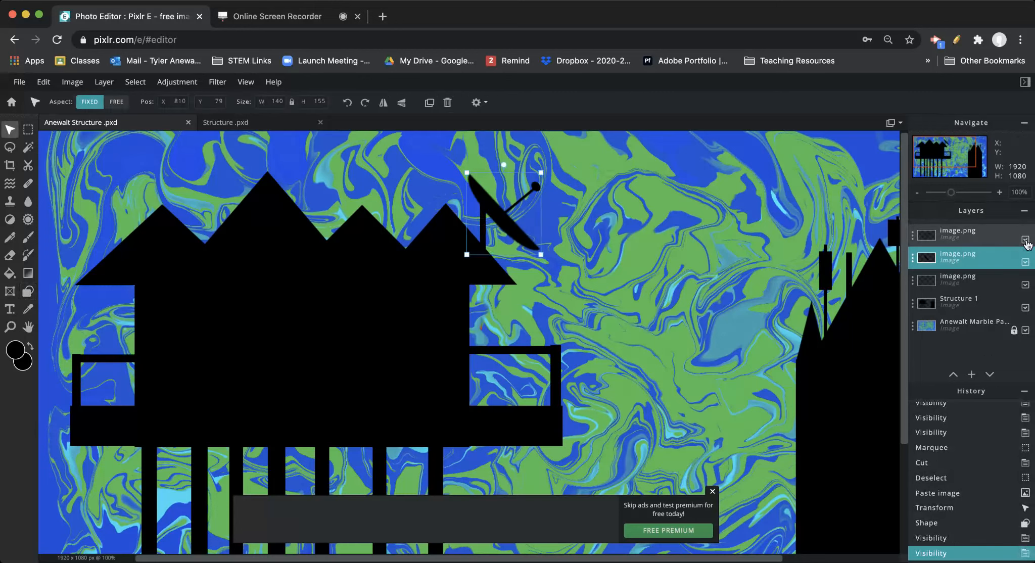
click(1025, 241)
click(1026, 240)
click(1026, 263)
click(1025, 263)
Check the image layer directly above Structure 1 by toggling its visibility, and delete that layer
click(1025, 286)
click(1026, 286)
click(1025, 285)
click(995, 279)
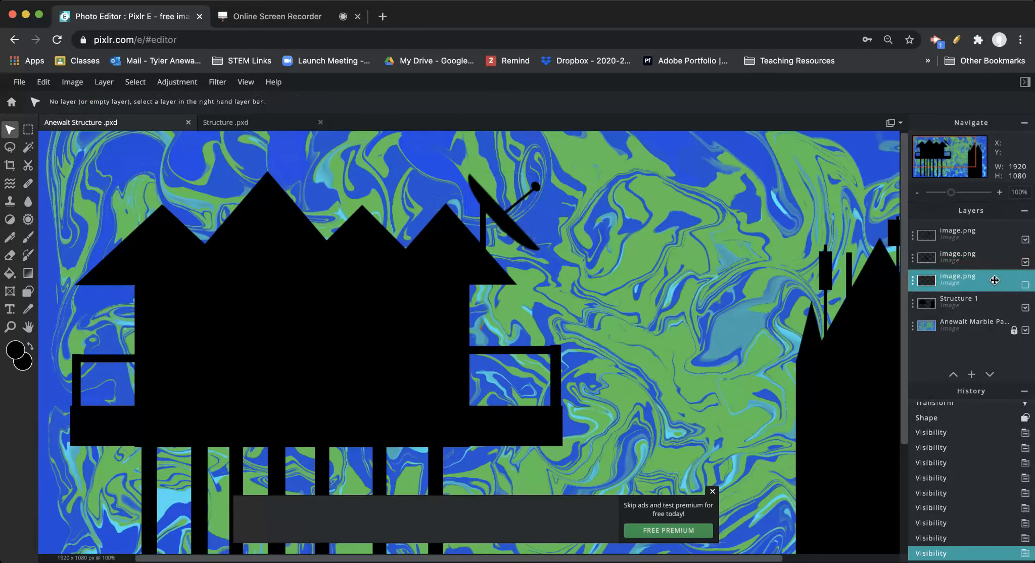
key(Delete)
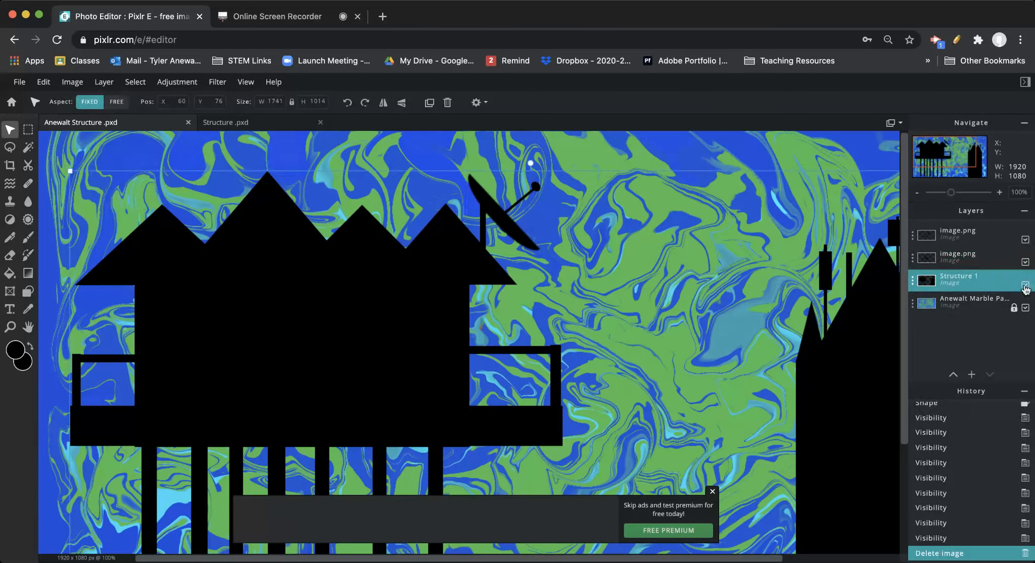
Toggle the Structure 1 layer's visibility off and on to examine which silhouettes it holds
click(1025, 286)
click(1025, 286)
click(1025, 286)
click(1026, 286)
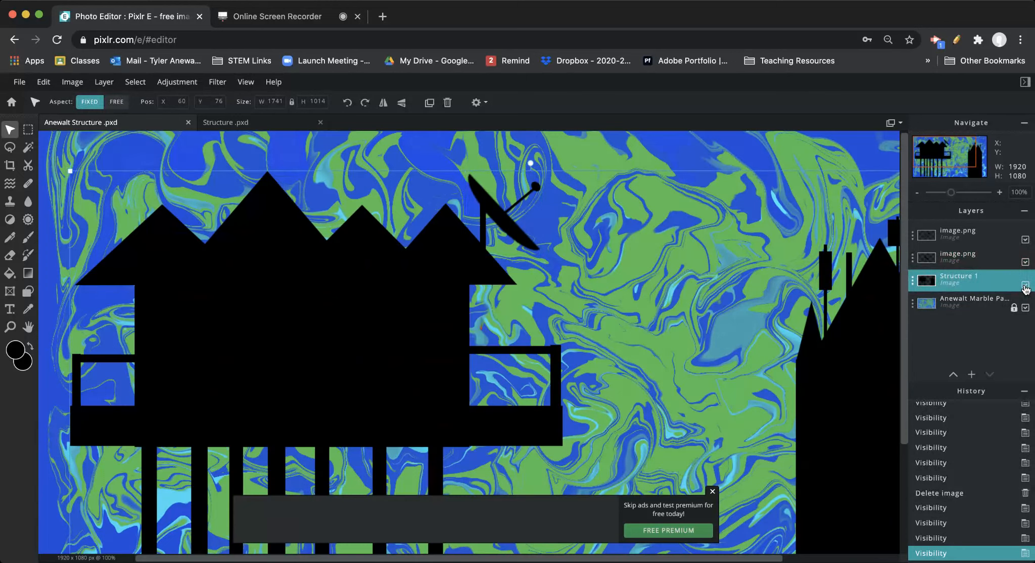
Merge the rod layer down into the dish layer, and merge the result down into Structure 1
click(962, 241)
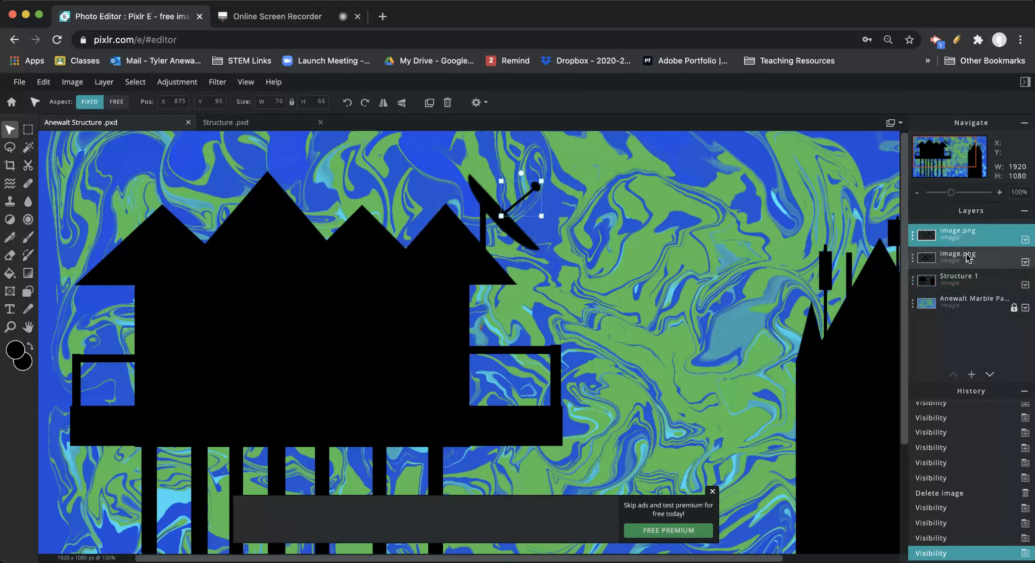
click(912, 235)
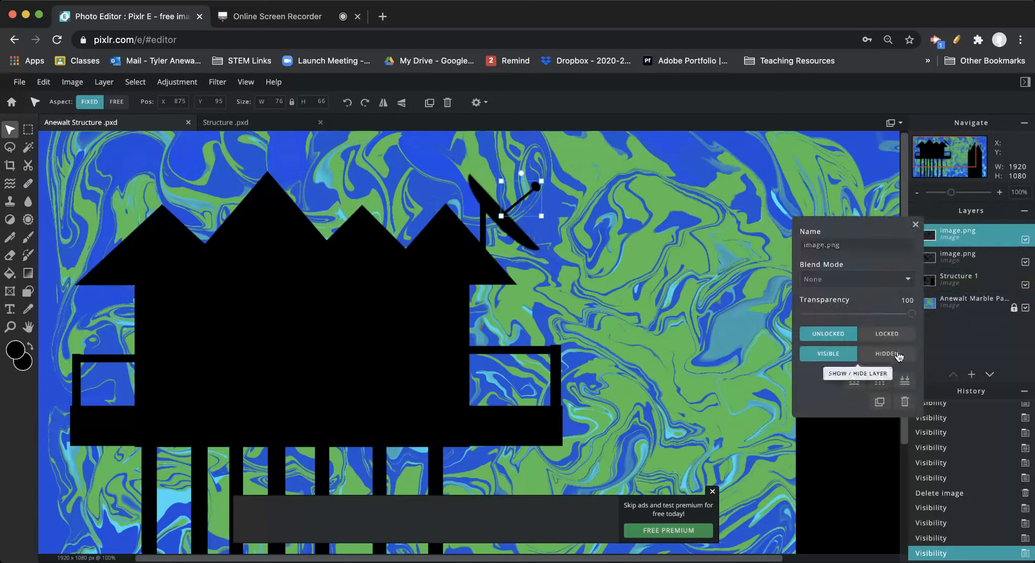
click(913, 257)
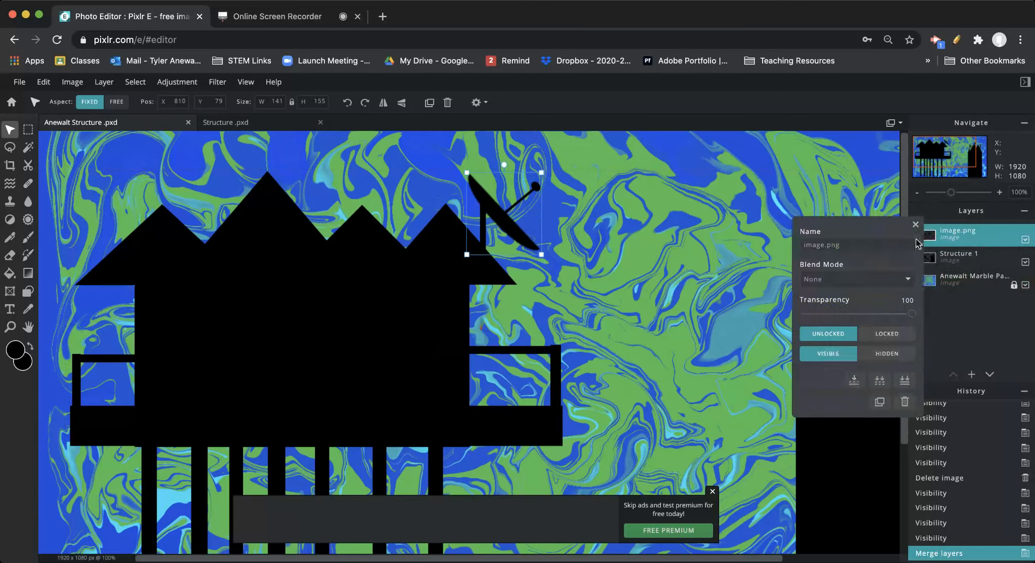
click(854, 377)
Toggle the merged silhouette layer off and on, and view the whole composition at 44% zoom
click(1025, 239)
click(1024, 239)
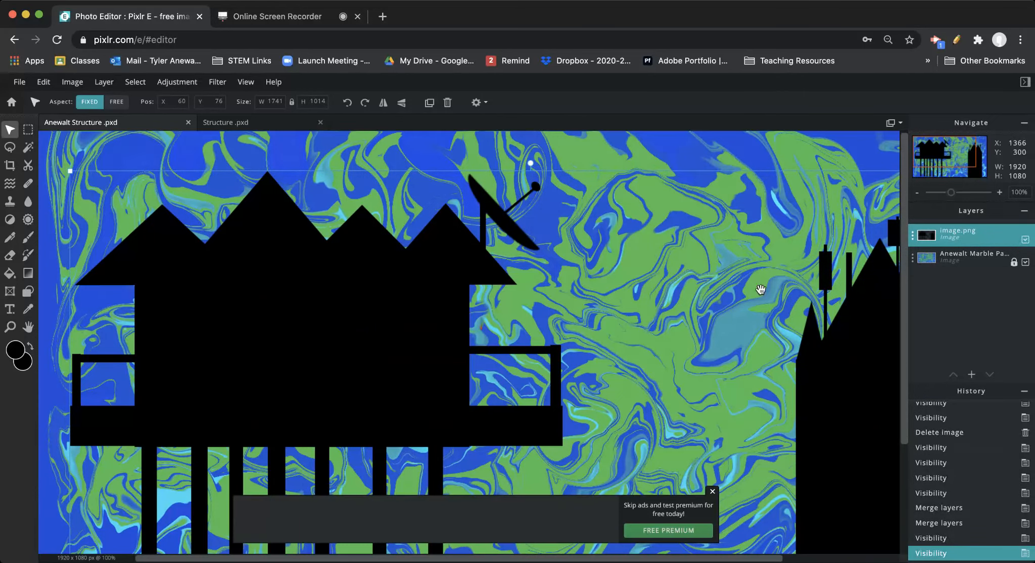
drag(950, 193, 938, 197)
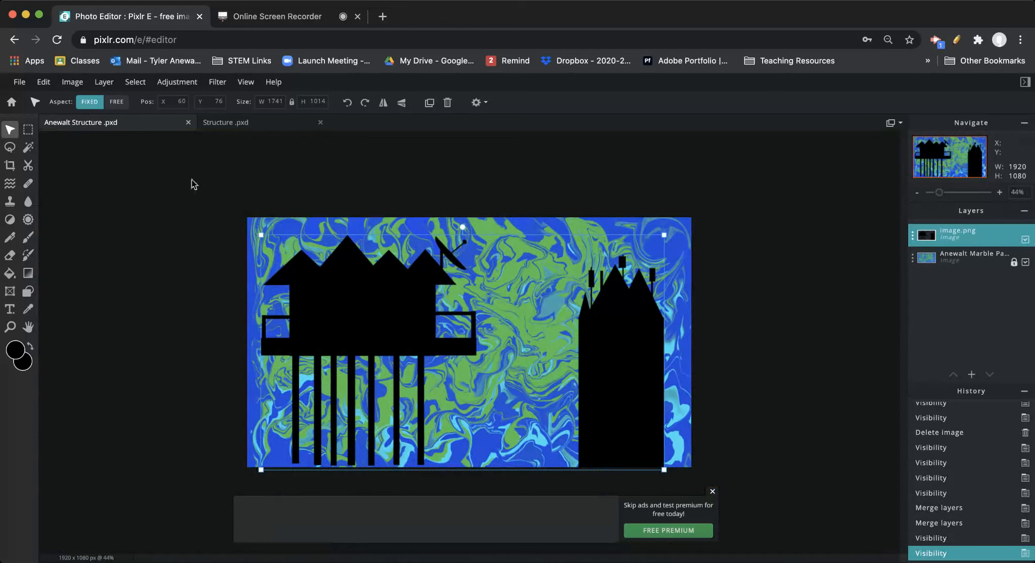
Select the stilted building with a rectangular marquee about 1120 by 1080 px and cut it from the silhouette layer
click(28, 130)
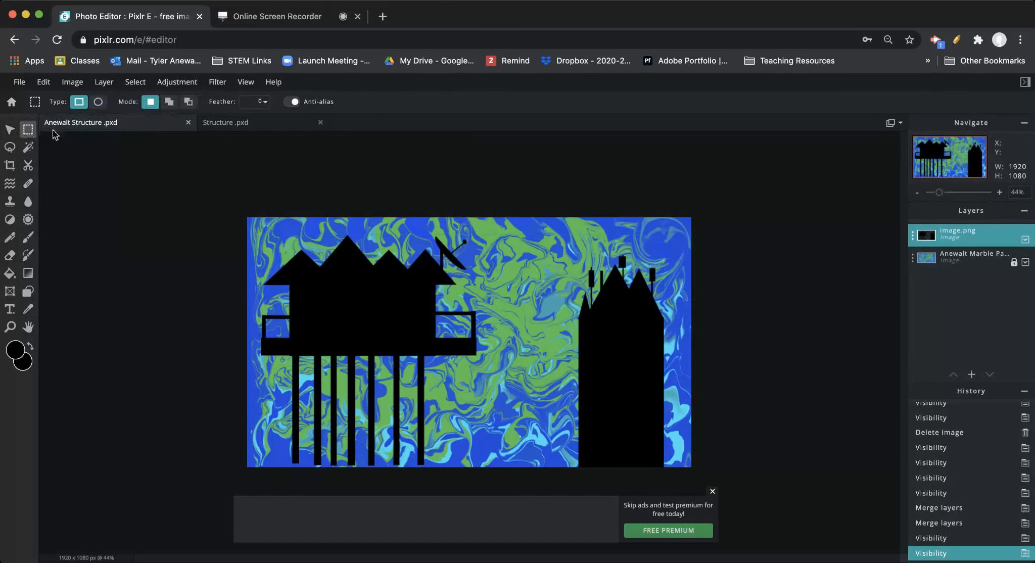
drag(501, 209, 245, 482)
scroll(246, 482, down, 1)
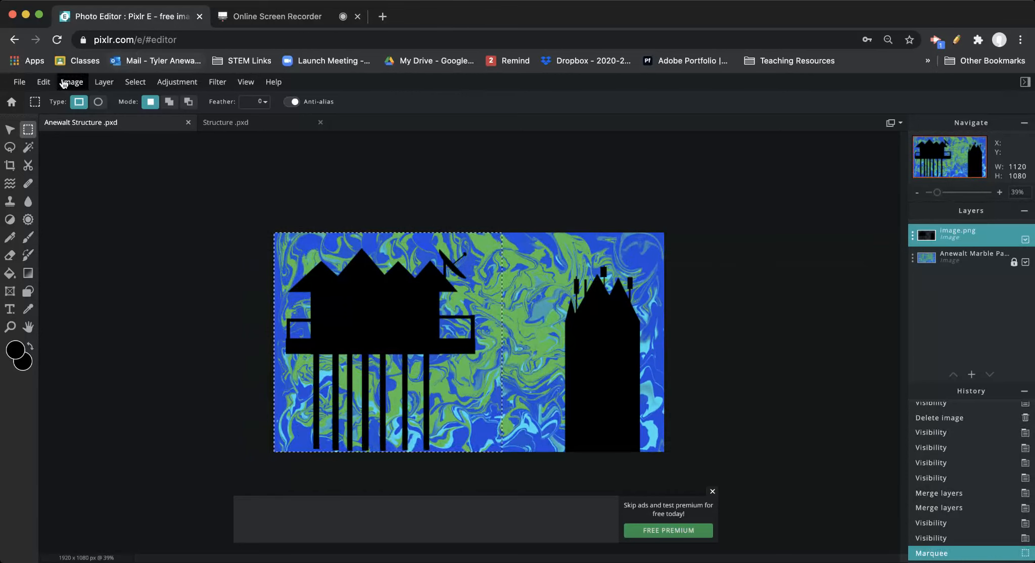
click(43, 81)
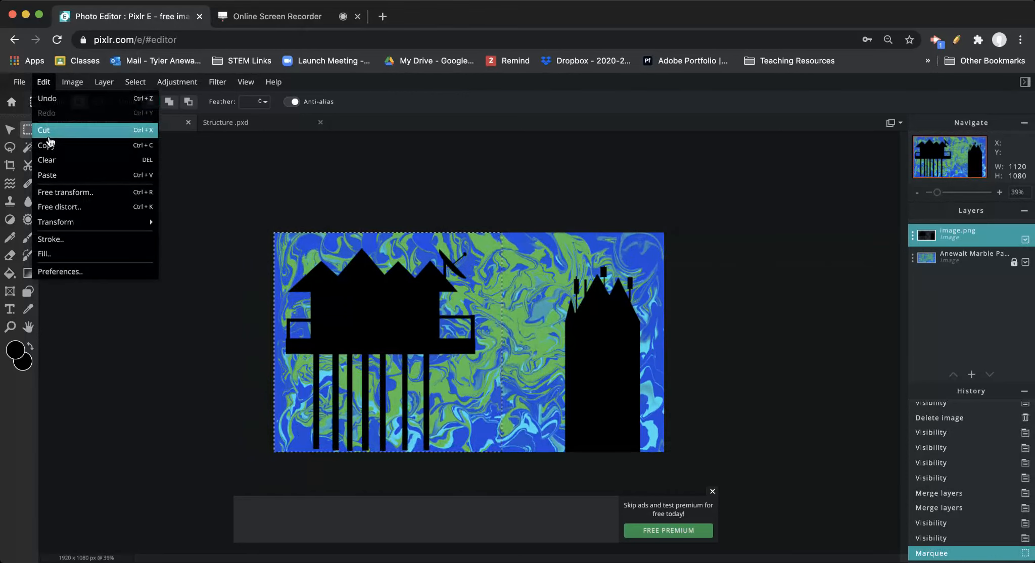
click(49, 132)
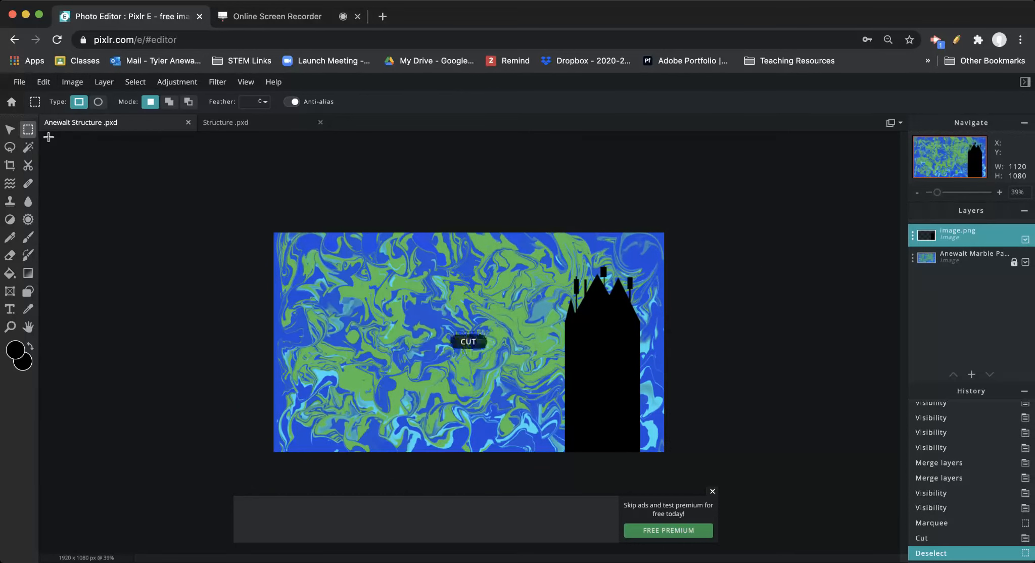
Paste the cut stilted building as its own layer, and toggle that layer's visibility to check it
click(44, 81)
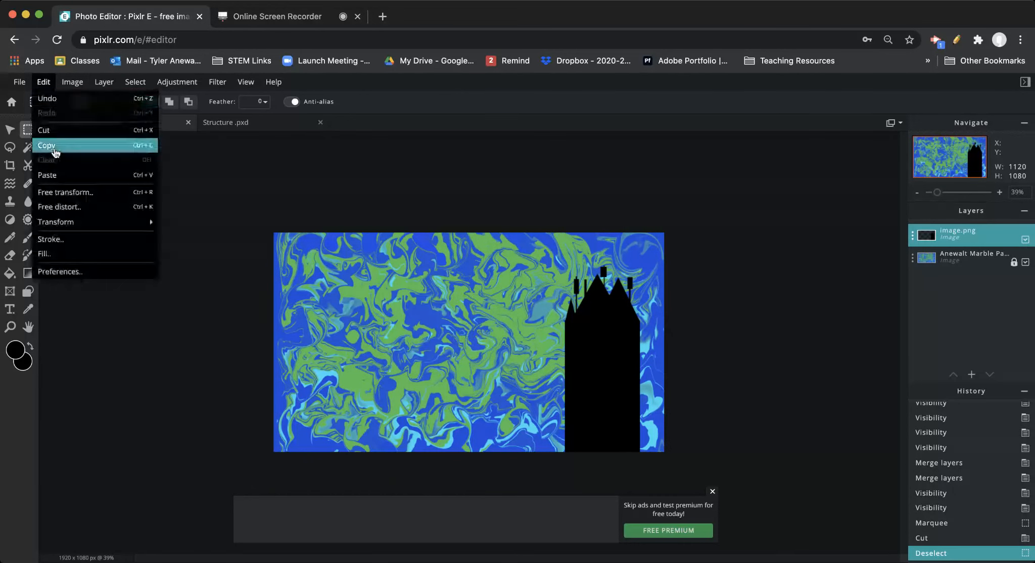
click(50, 174)
click(1026, 240)
click(1025, 240)
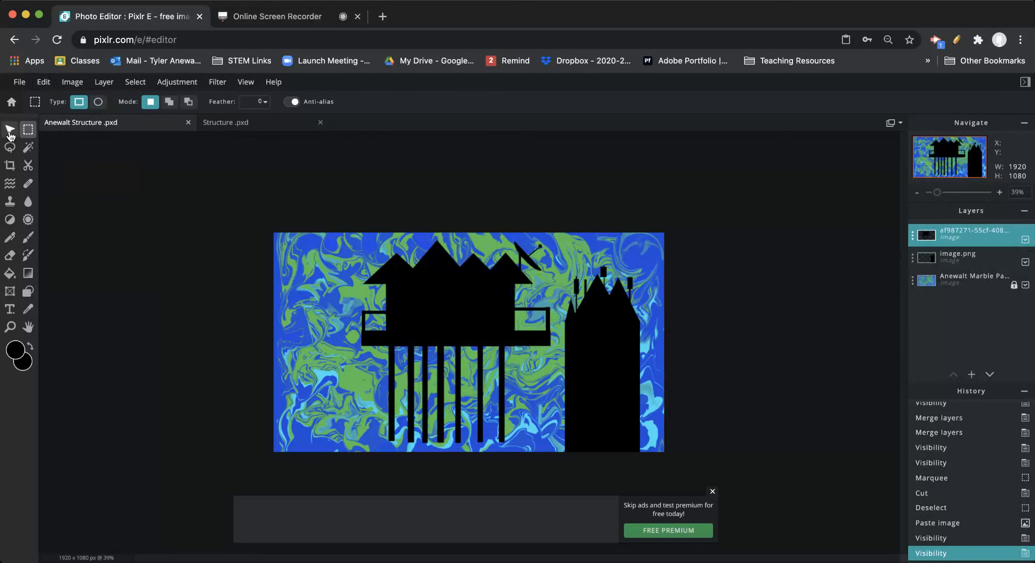
Move the pasted stilted building to the canvas's left side and scale it down to about 904 by 856 px
click(9, 129)
drag(430, 316, 365, 332)
drag(499, 256, 466, 287)
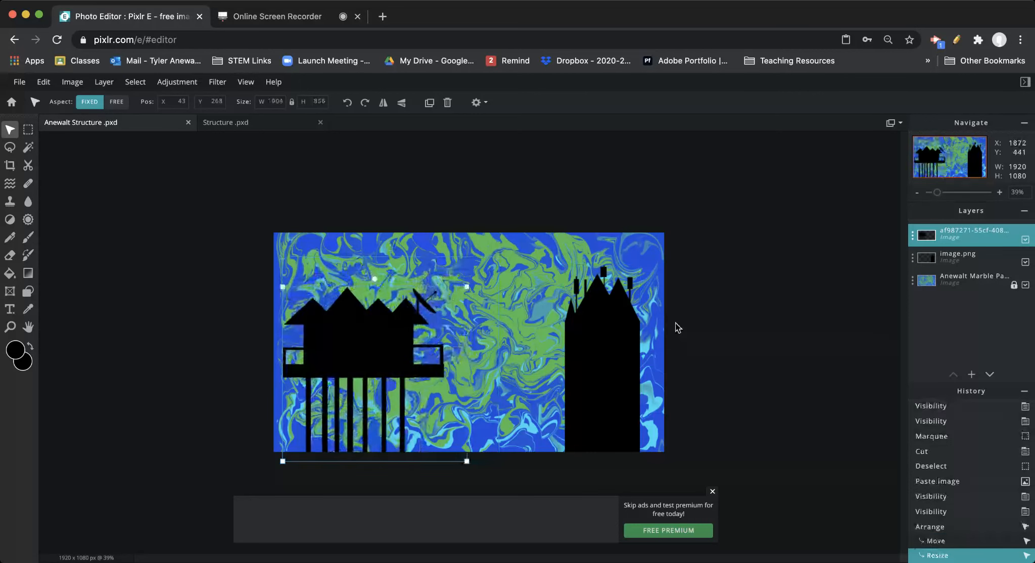
Move the tower silhouette inward from the canvas's right edge and enlarge it to about 426 by 1071 px
click(959, 258)
drag(594, 349, 558, 345)
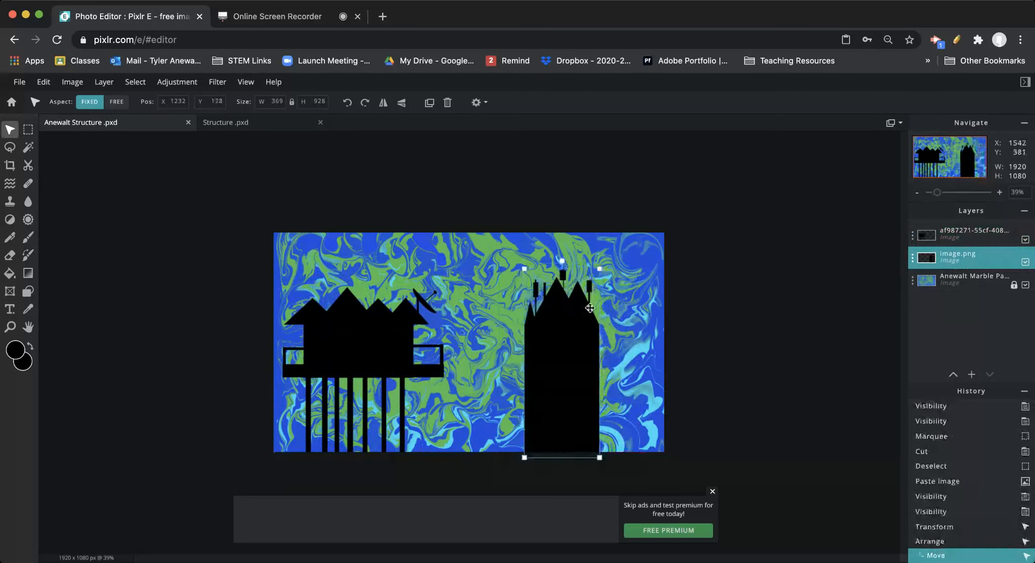
drag(605, 261, 613, 274)
drag(577, 311, 580, 313)
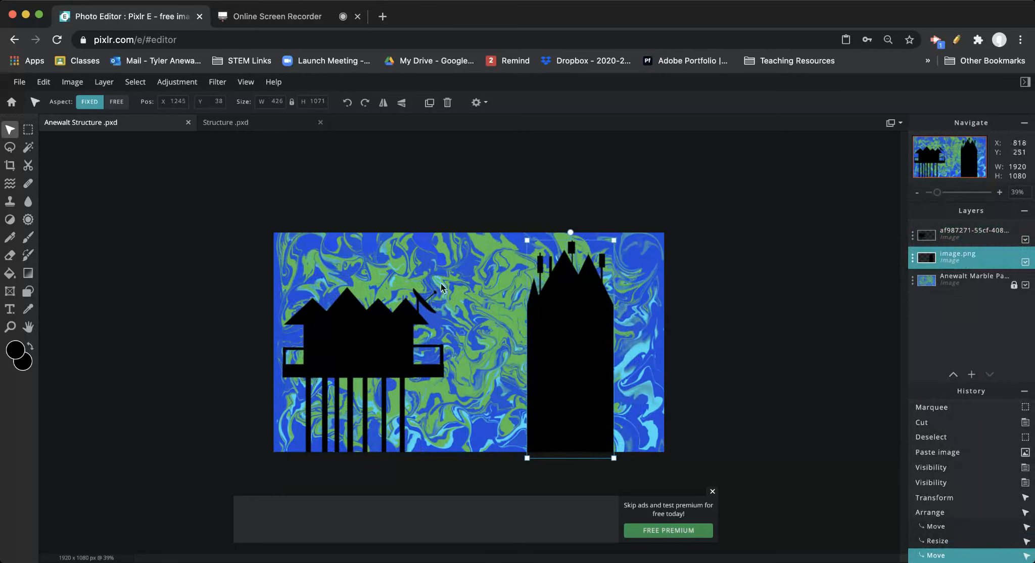
click(43, 81)
click(43, 197)
click(44, 82)
drag(550, 335, 570, 334)
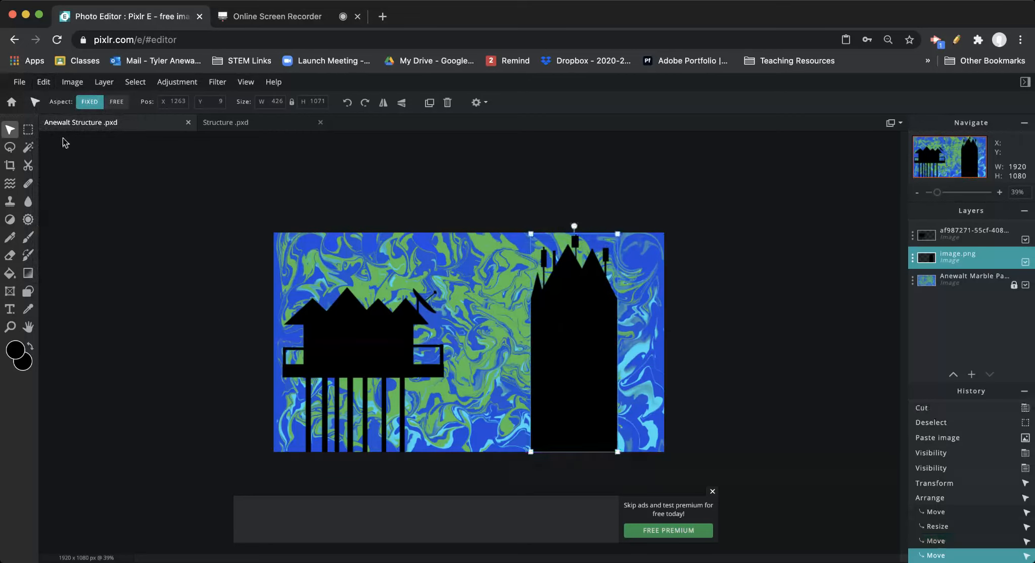
Free-transform the tower to about 584 by 934 px, rest it on the canvas's bottom edge, and apply the transform
click(44, 82)
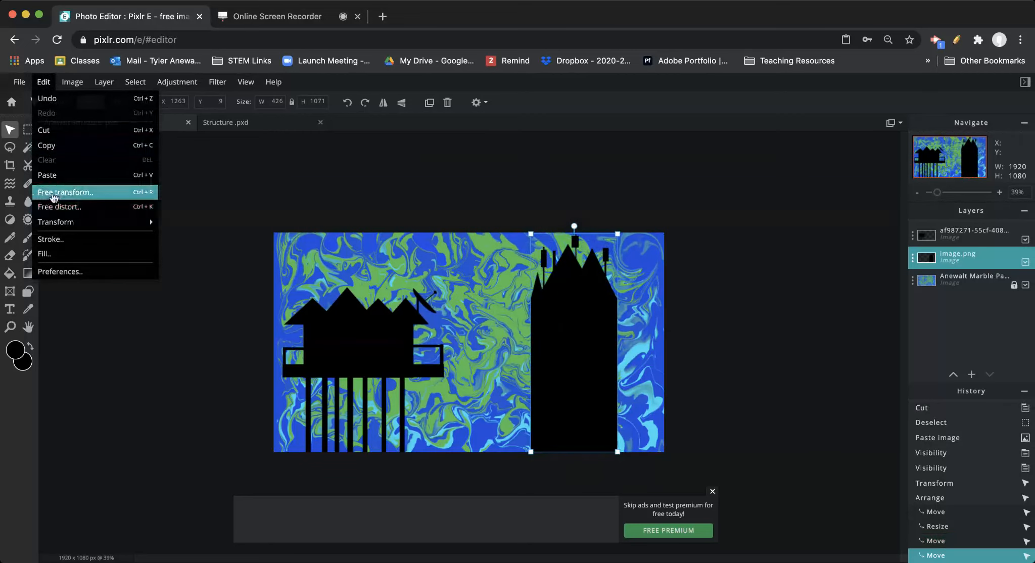
click(43, 208)
drag(617, 342, 650, 342)
drag(591, 234, 590, 262)
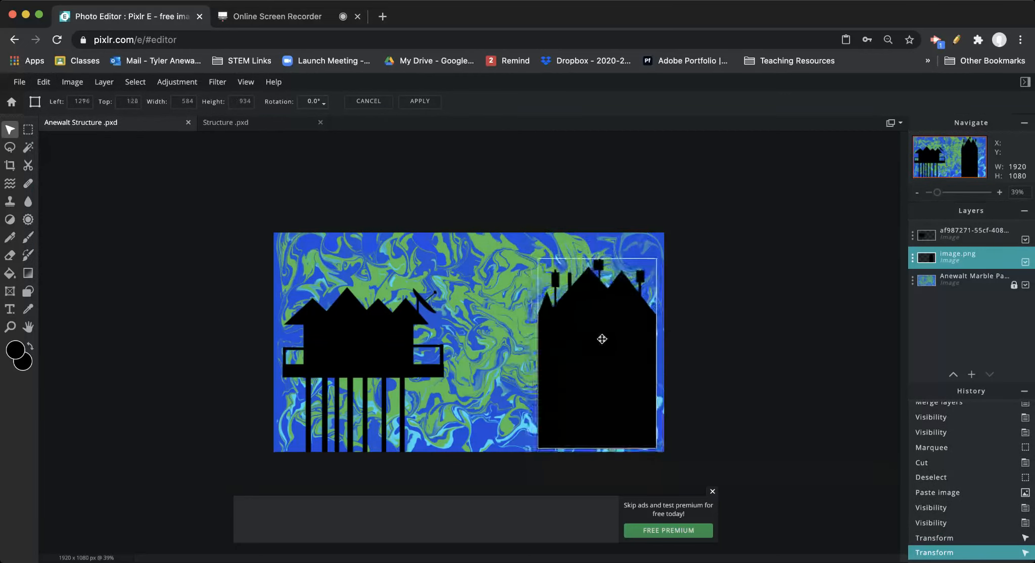
drag(601, 339, 590, 344)
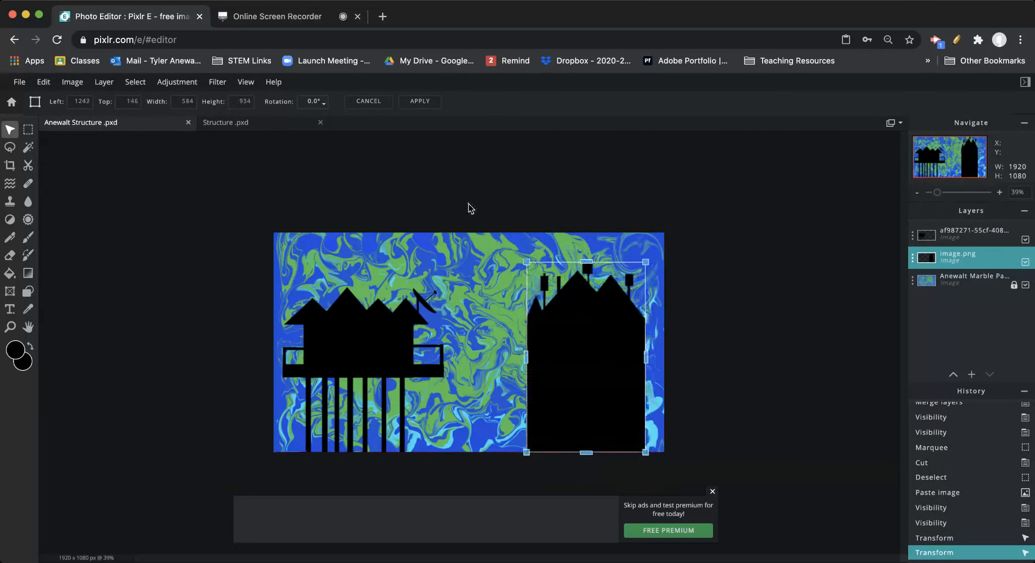
click(1026, 262)
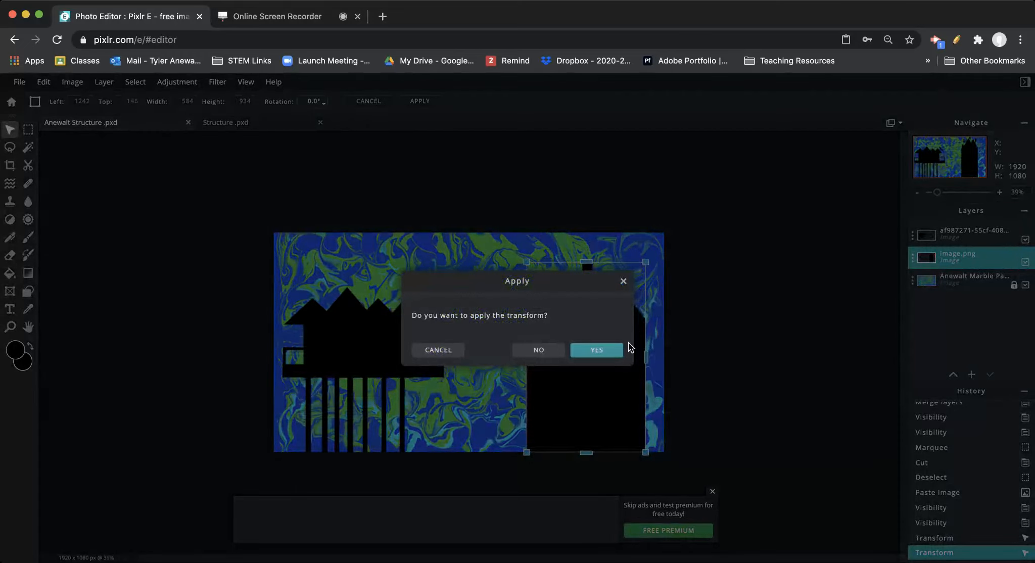
click(606, 354)
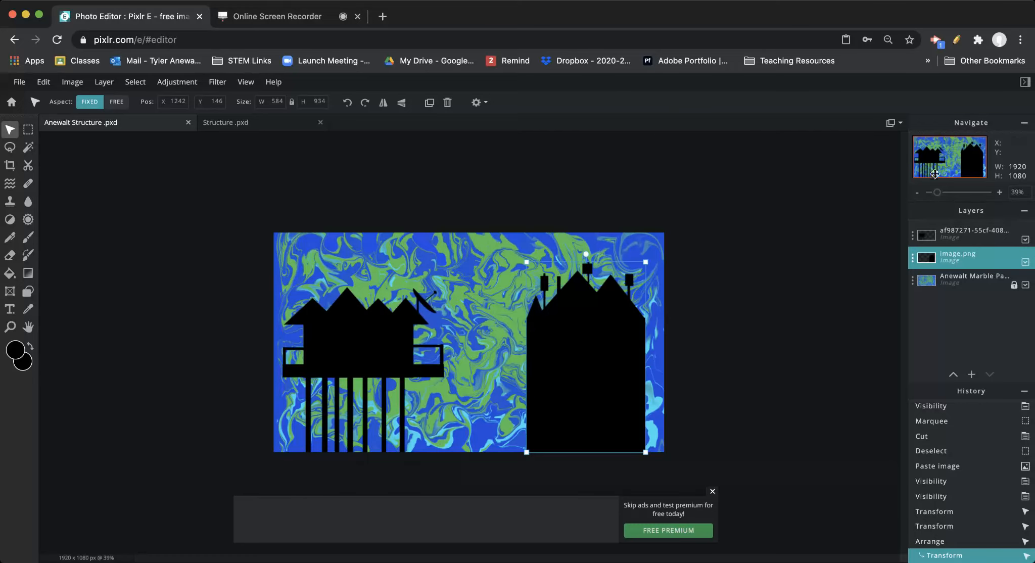
Select the stilted building's layer, view the house up close, and toggle the layer's visibility to check what it holds
drag(939, 192, 957, 199)
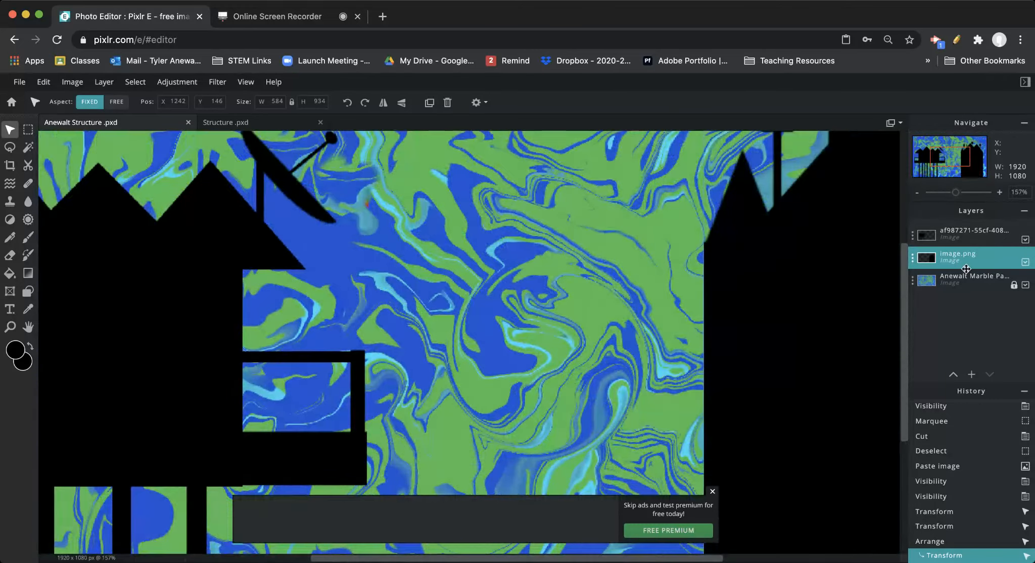
click(931, 234)
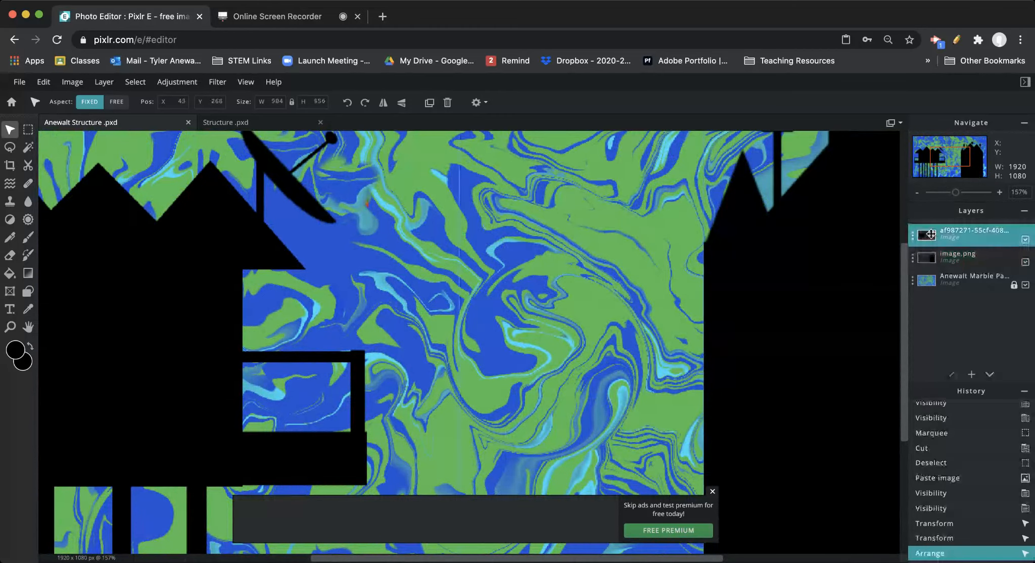
drag(941, 161, 922, 162)
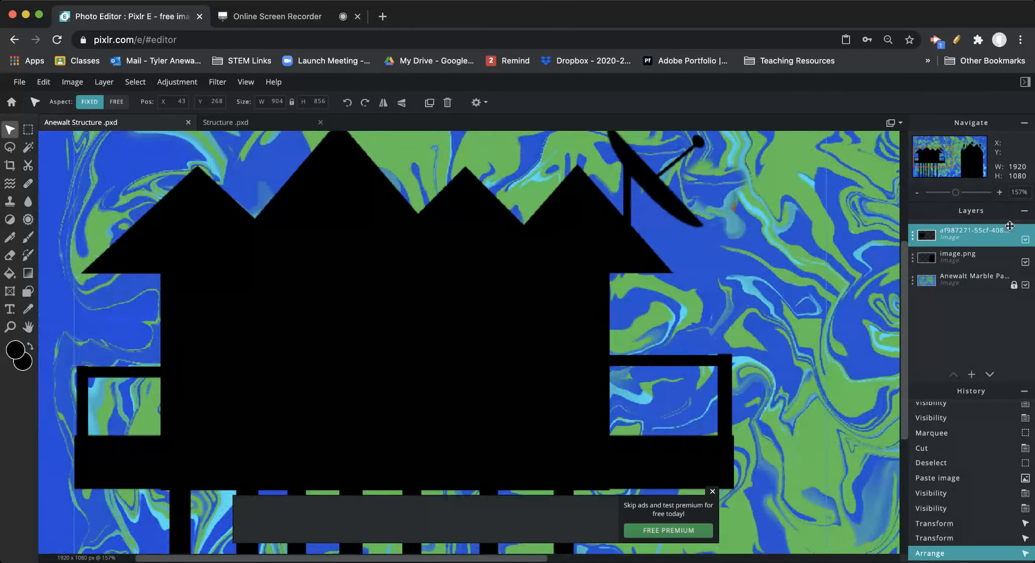
click(1026, 240)
click(1025, 240)
click(1025, 240)
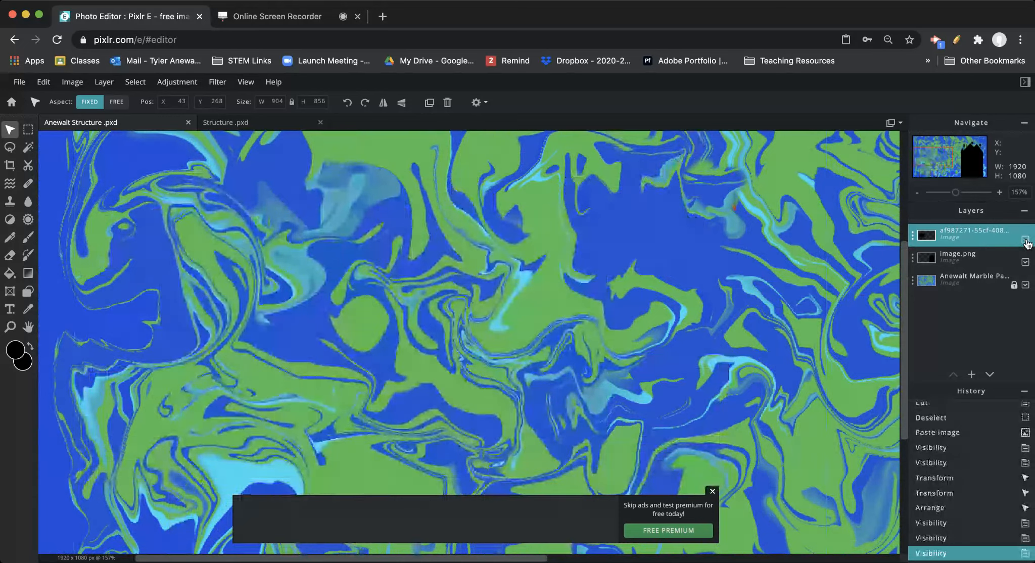
click(1025, 240)
click(1026, 240)
click(1025, 240)
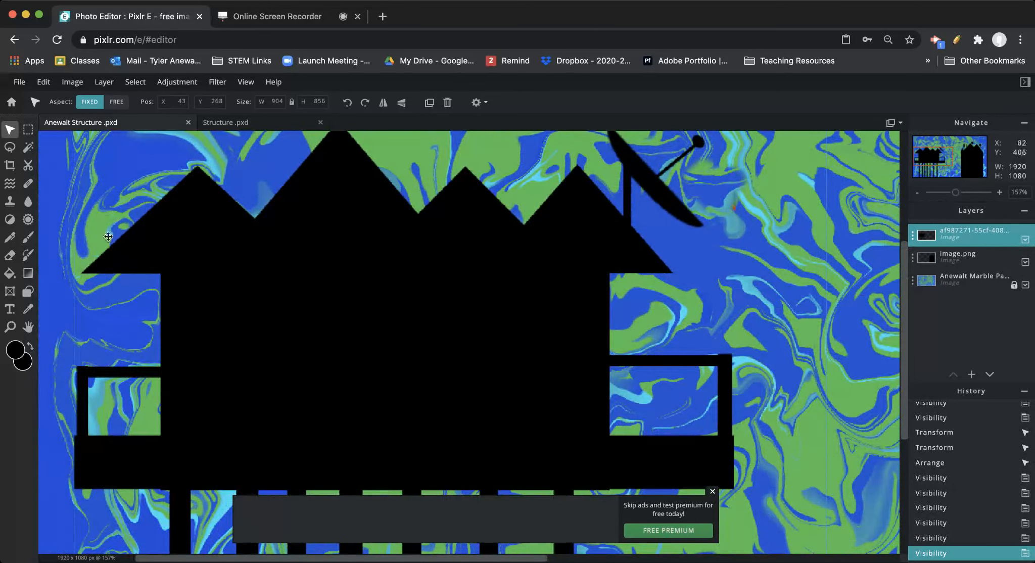
Try to cut three separate window openings in the house's upper wall by clearing individual rectangular marquee selections
click(28, 129)
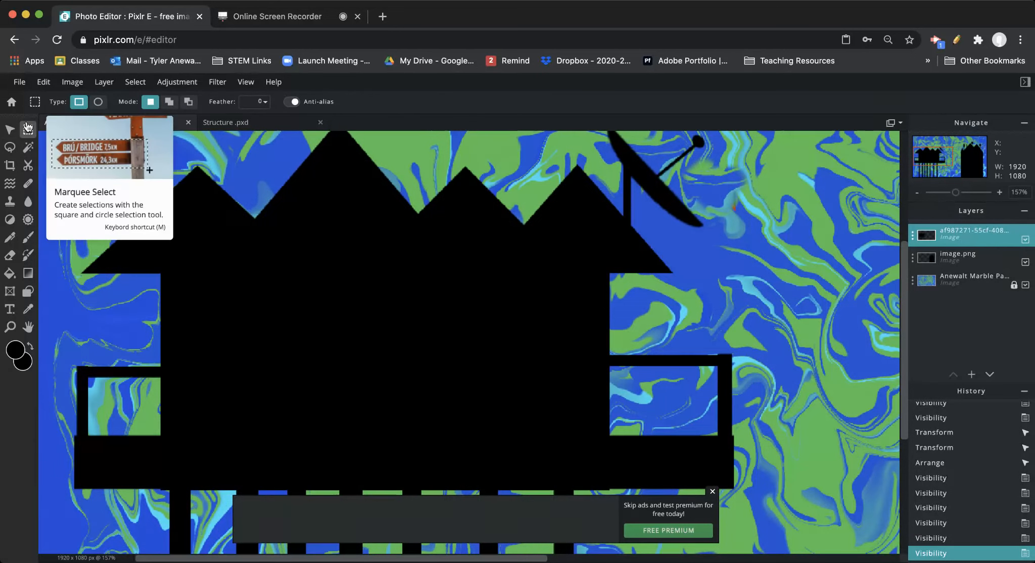
drag(201, 282, 259, 332)
key(Delete)
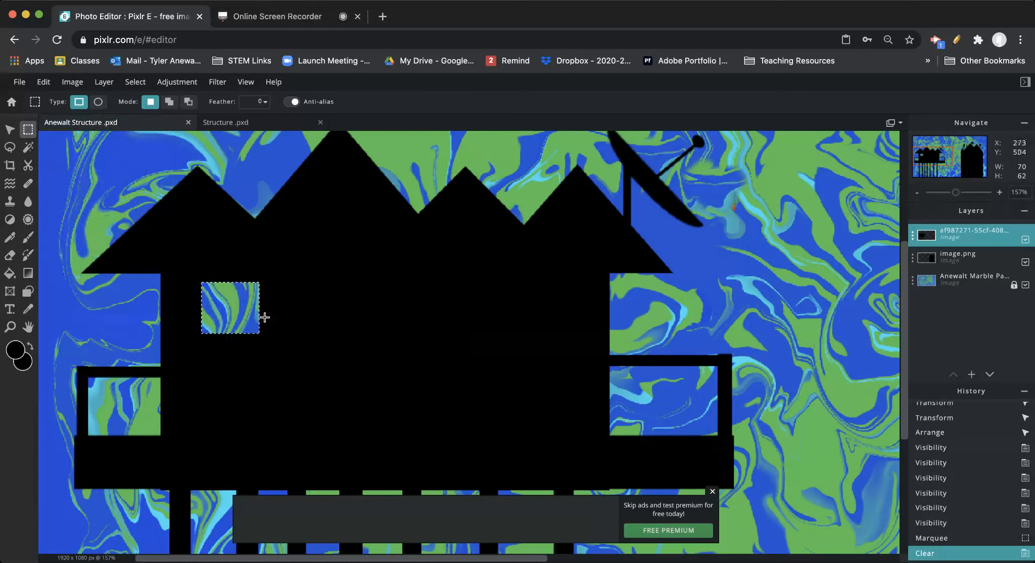
drag(280, 277, 338, 335)
key(Delete)
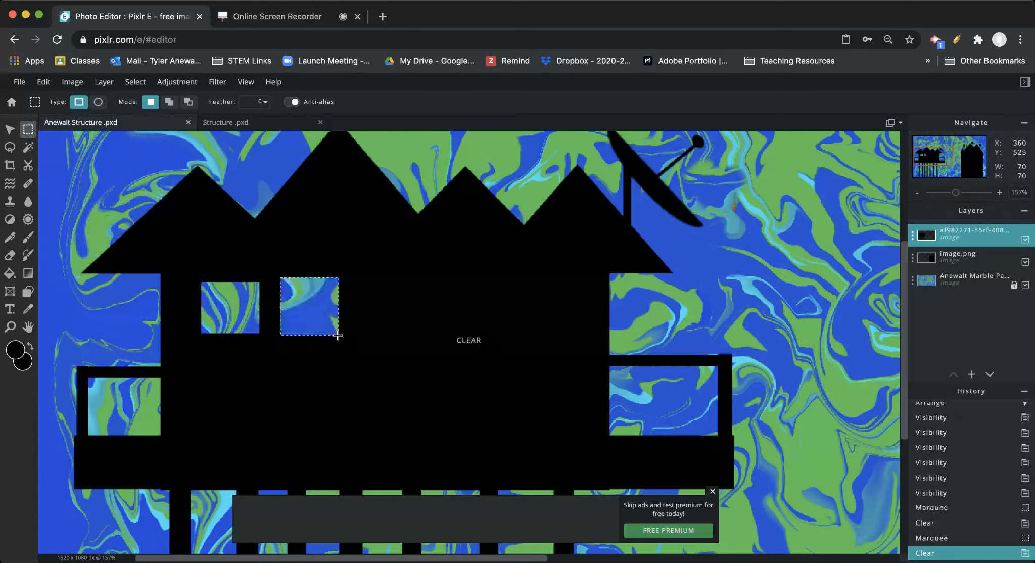
drag(355, 277, 445, 344)
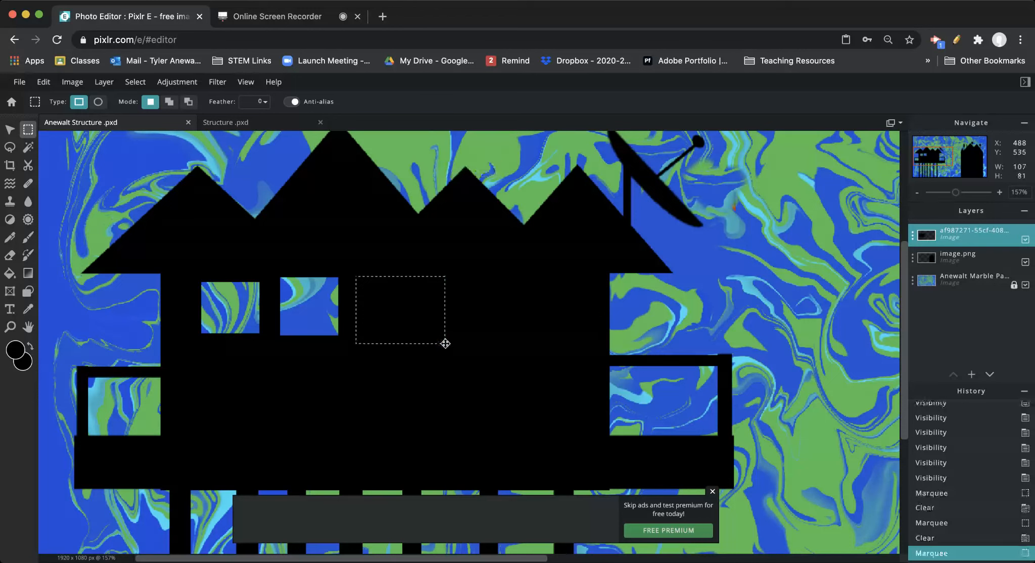
key(Delete)
Undo the separate window cuts and clear the remaining selection
key(super+z)
key(super+z)
key(super+z)
key(super+z)
key(super+z)
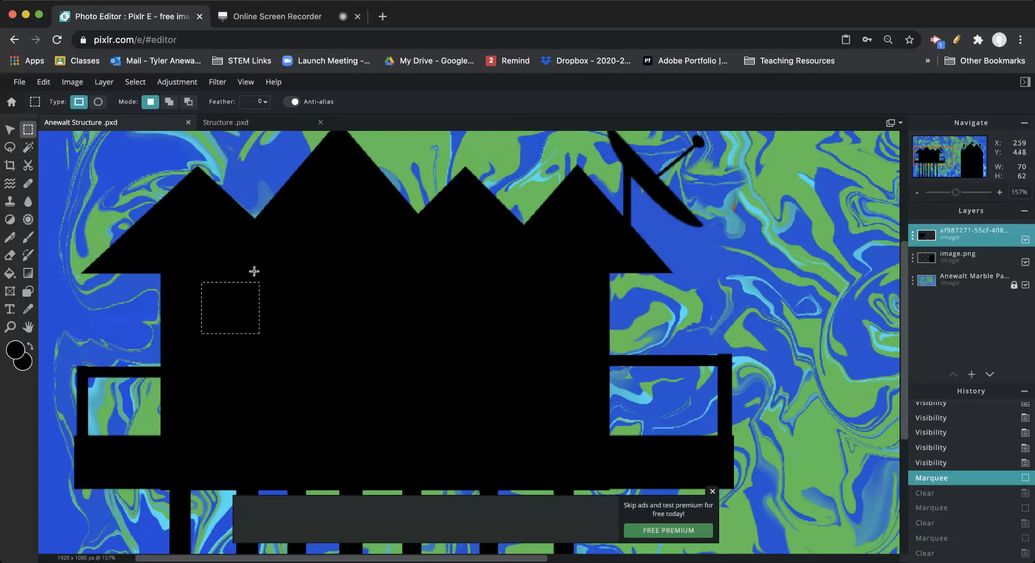
click(178, 260)
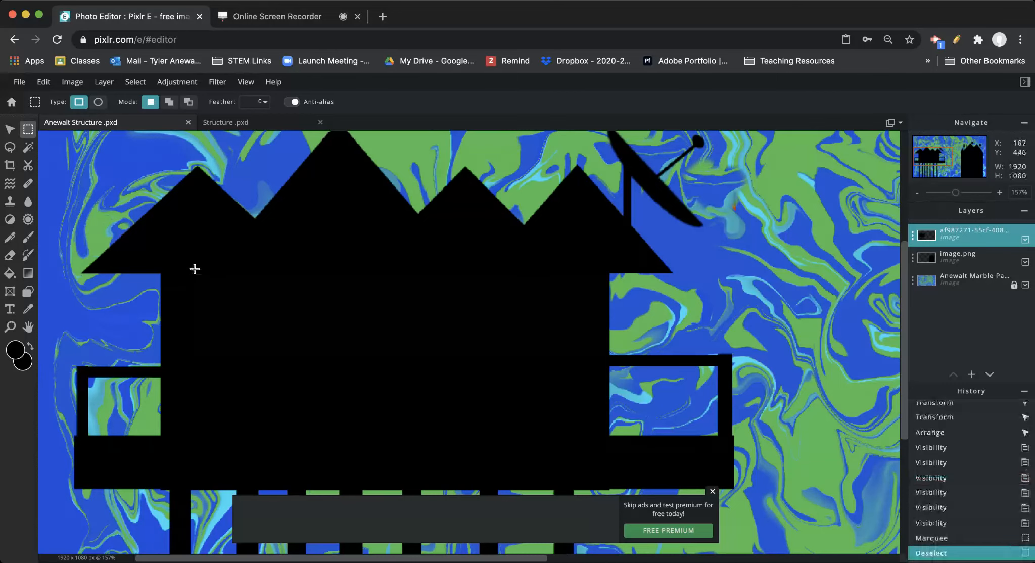
Cut six window openings below the roof by subtracting five vertical strips from a marquee about 478 by 92 px and clearing the selection
drag(194, 268, 590, 344)
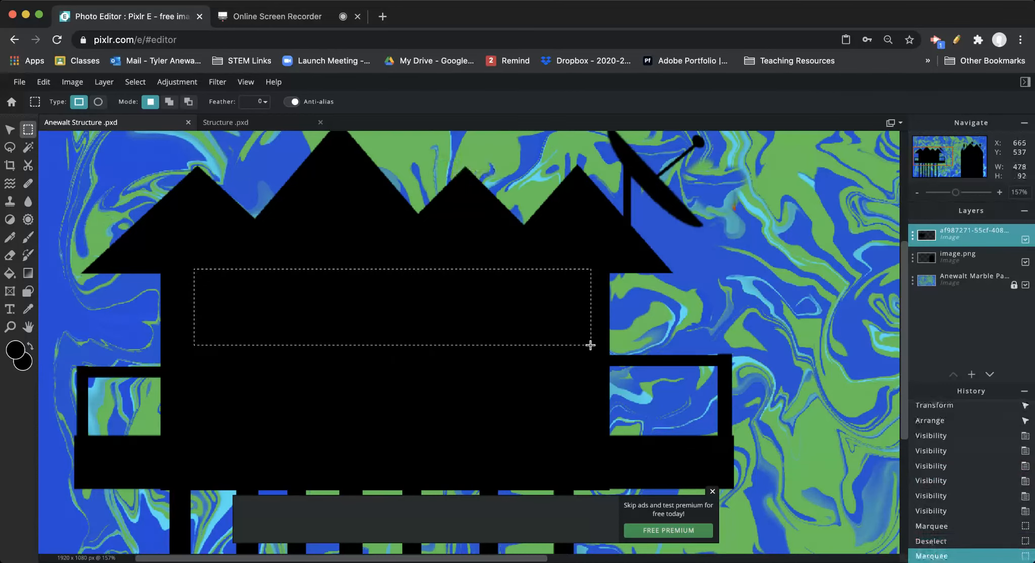
click(189, 103)
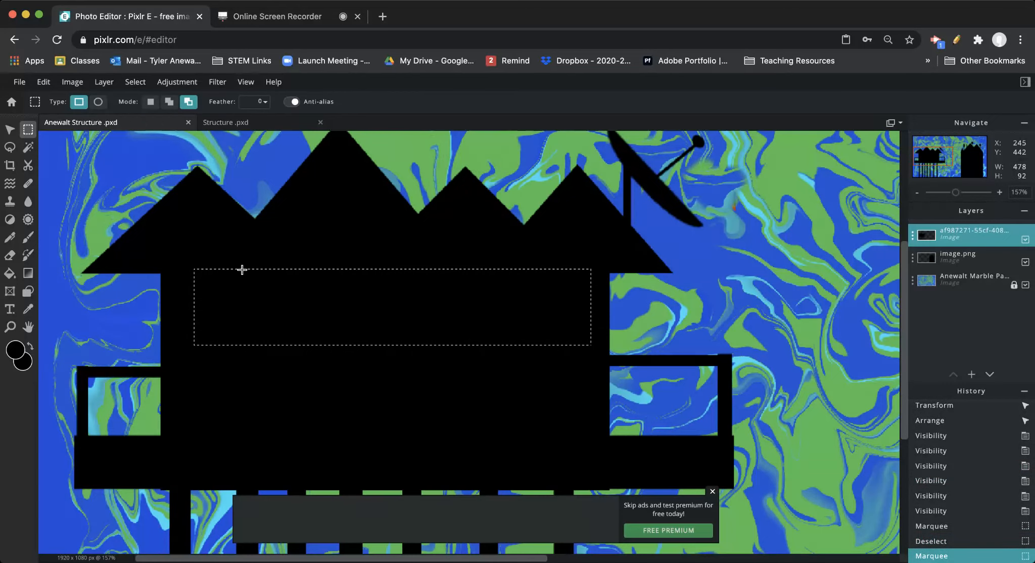
drag(239, 249, 256, 370)
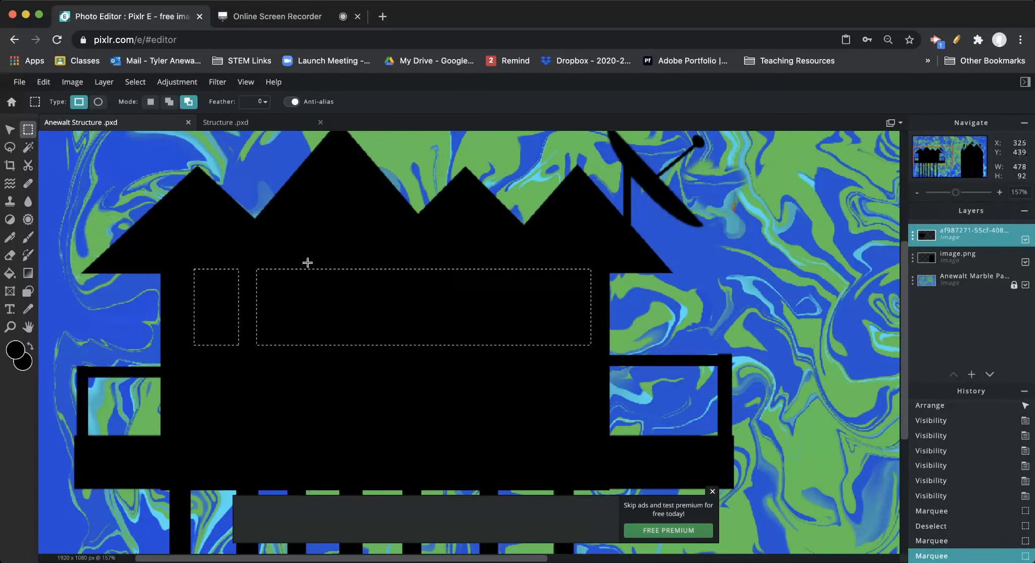
drag(311, 249, 337, 369)
drag(381, 241, 414, 372)
drag(459, 256, 483, 371)
drag(531, 254, 554, 373)
scroll(554, 374, down, 1)
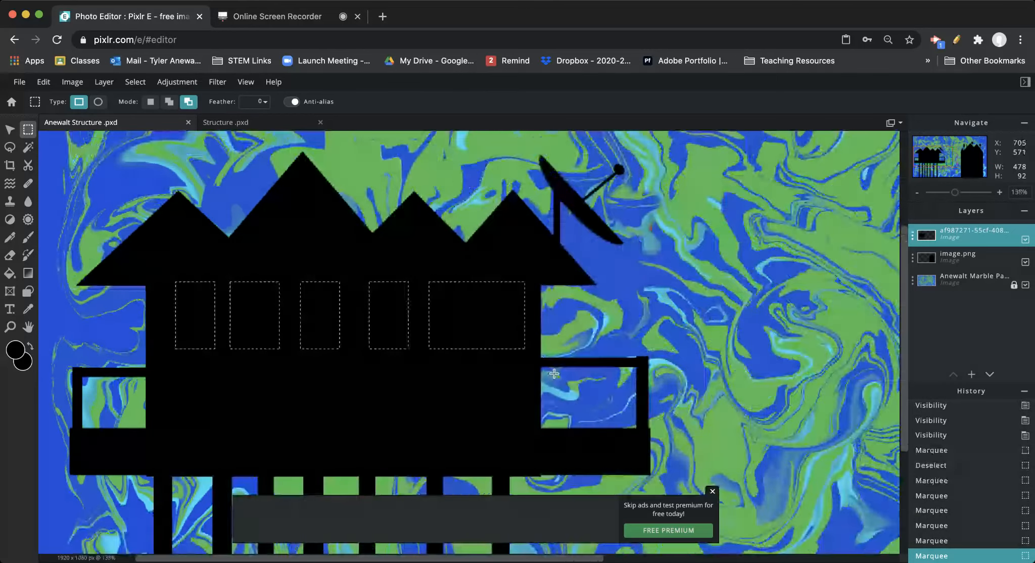
drag(464, 267, 490, 366)
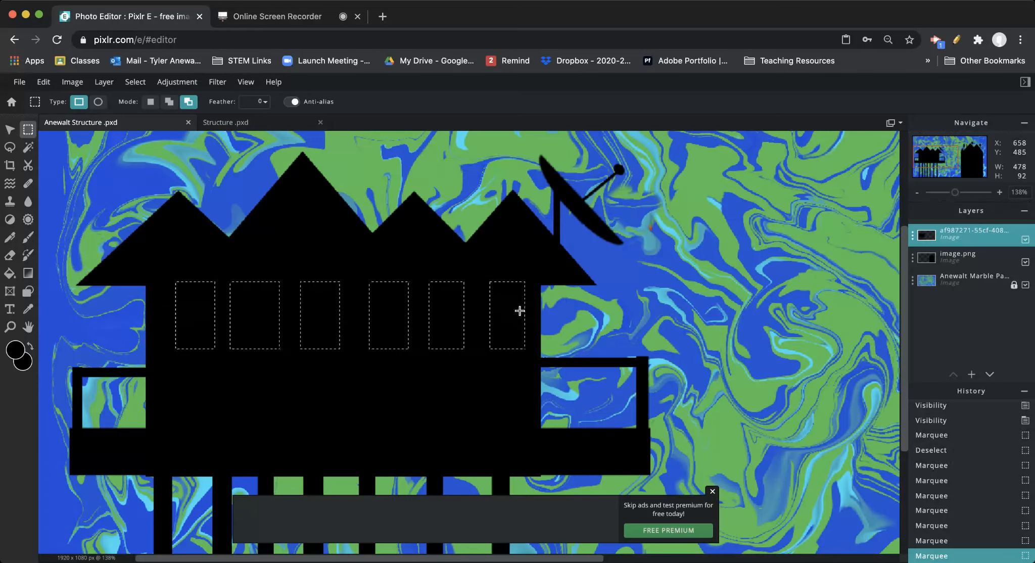
key(Delete)
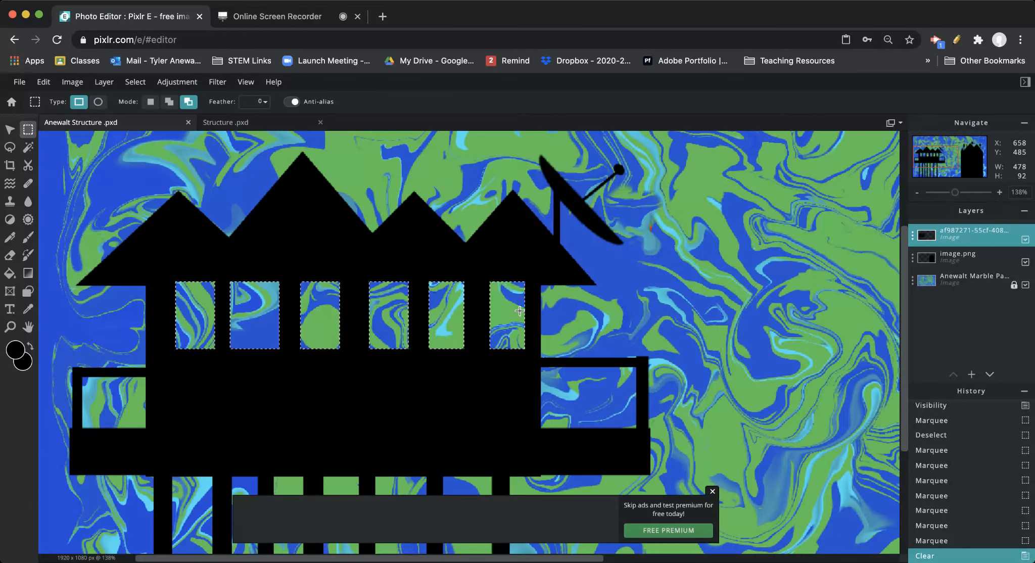
Deselect the six window openings and try to draw elliptical marquees in the roof gables in subtract mode
click(99, 102)
drag(170, 233, 199, 257)
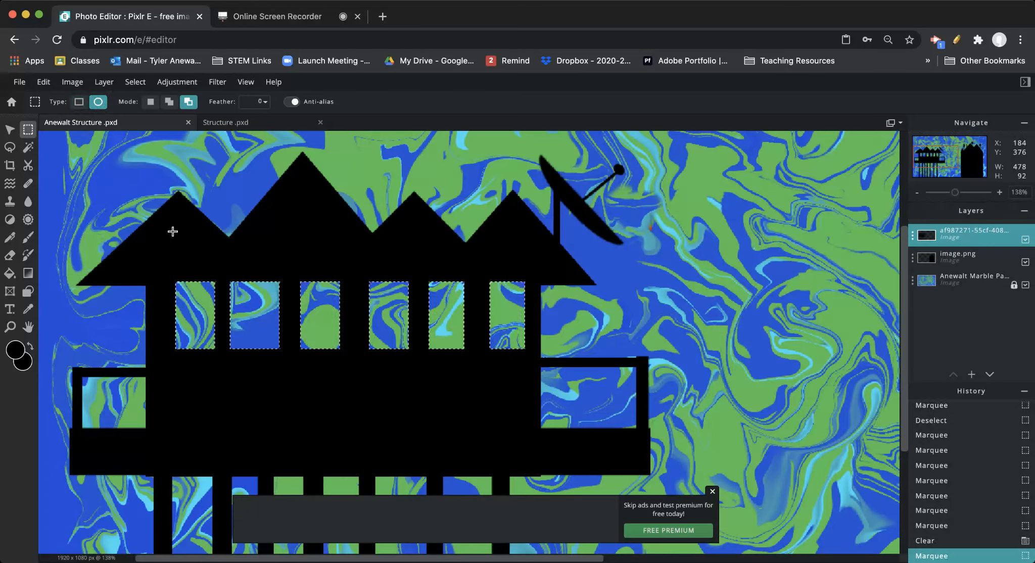
click(277, 300)
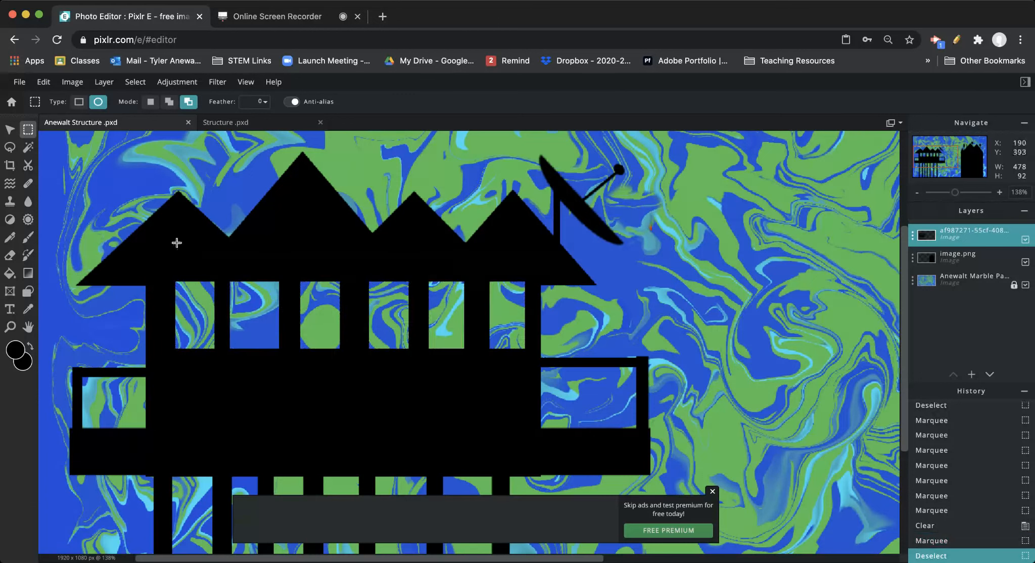
key(super+z)
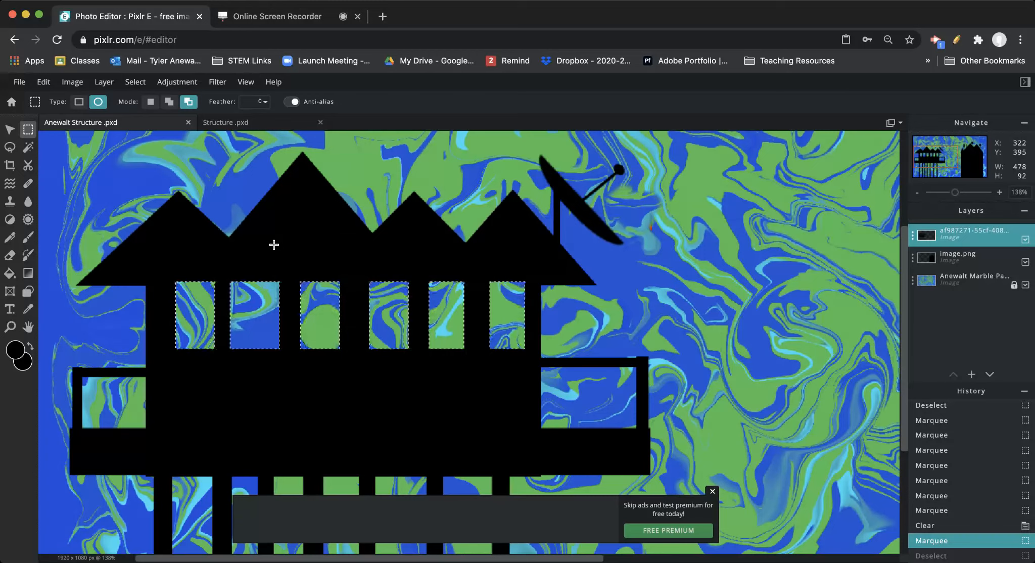
key(ctrl+d)
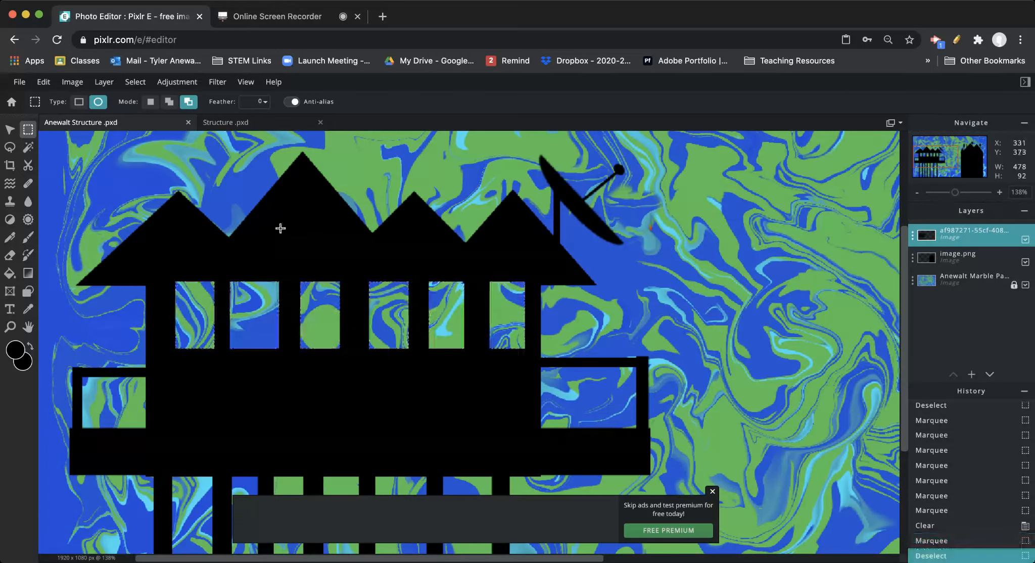
drag(285, 211, 324, 251)
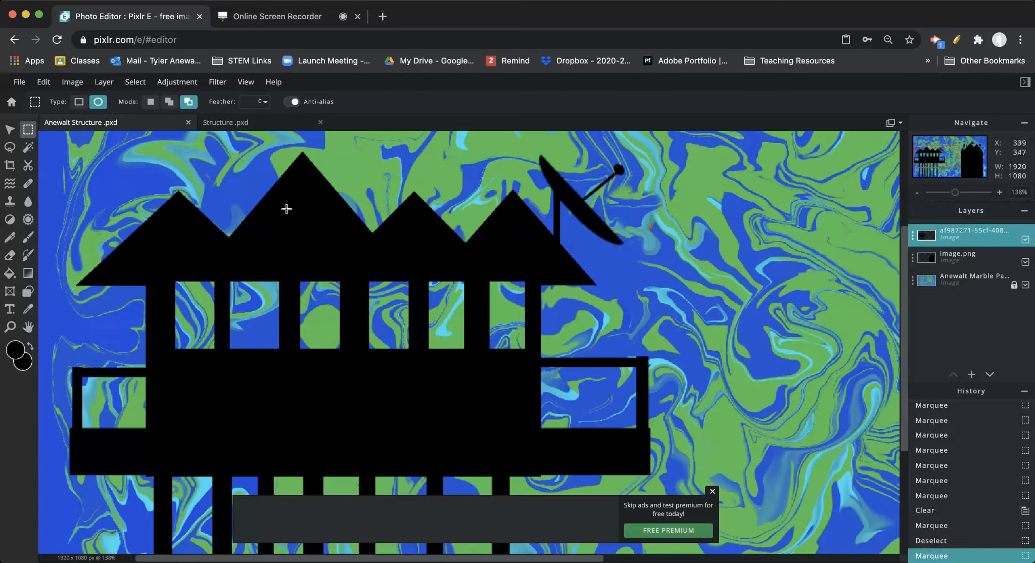
drag(290, 203, 337, 253)
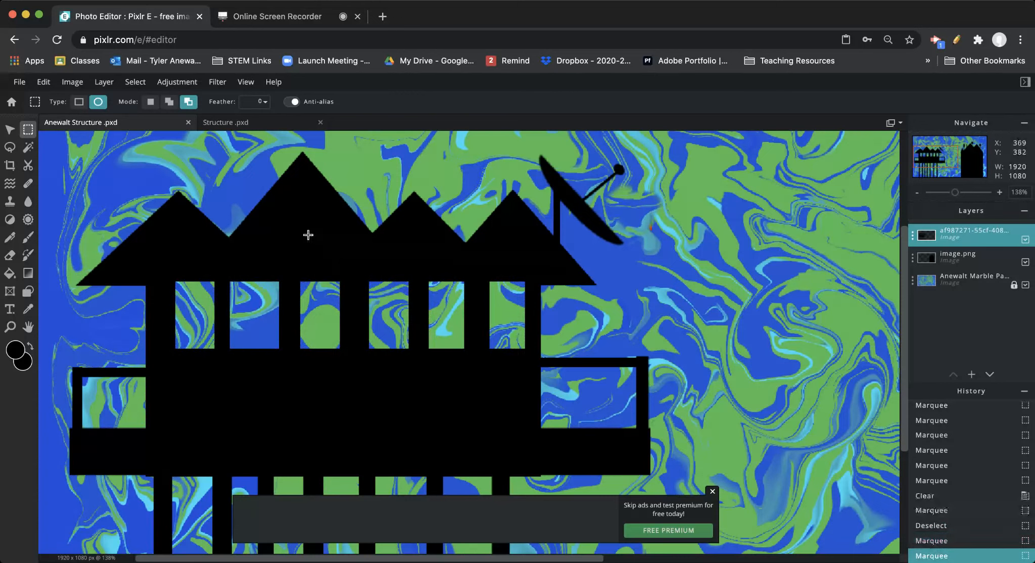
Select a circle about 63 by 59 px in the tallest gable and add one smaller elliptical marquee in each of the other three gables
click(154, 105)
drag(278, 204, 324, 247)
click(170, 102)
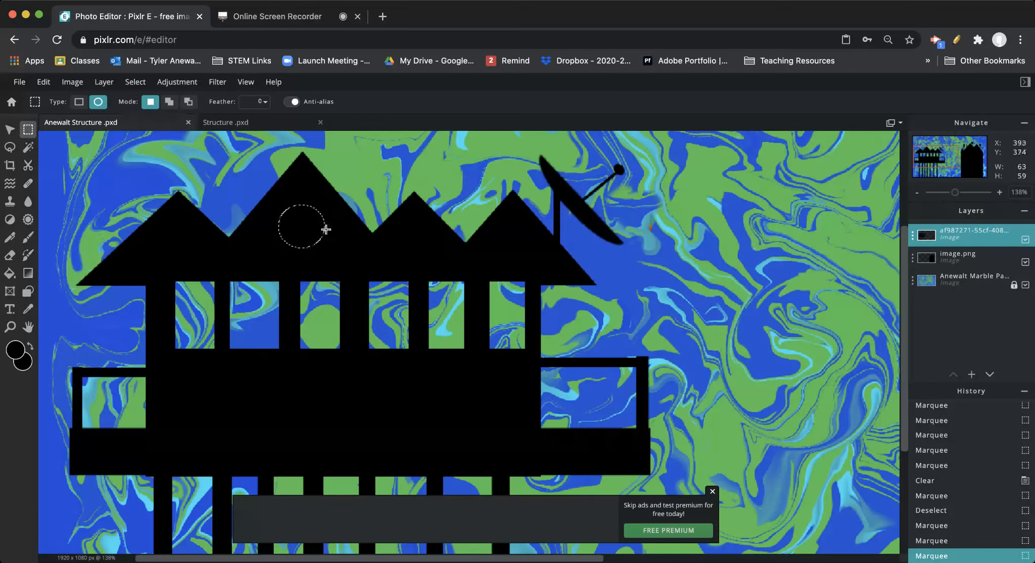
key(shift)
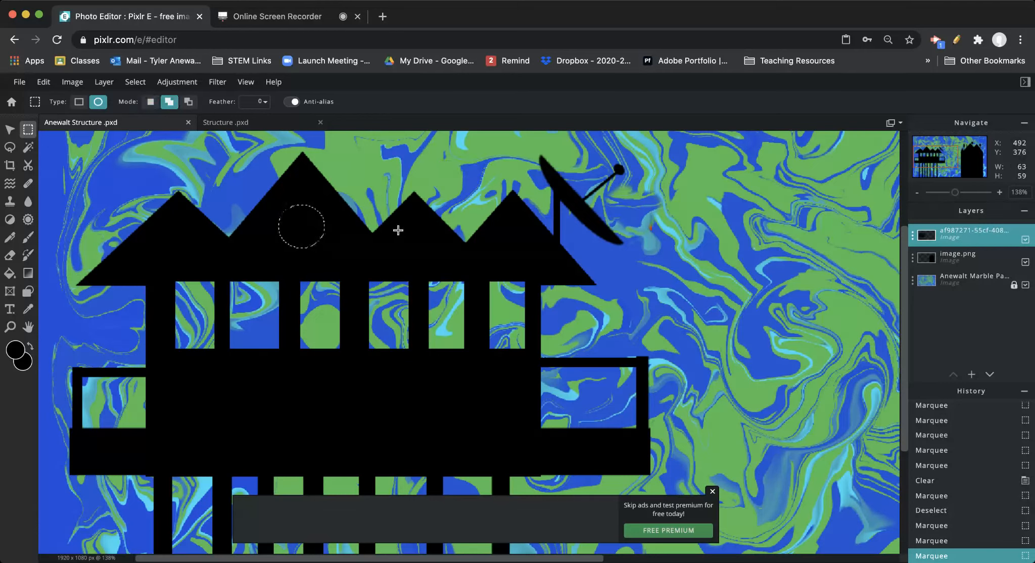
key(shift)
key(shift)
key(shift)
drag(399, 230, 433, 260)
drag(512, 230, 539, 260)
drag(162, 229, 194, 261)
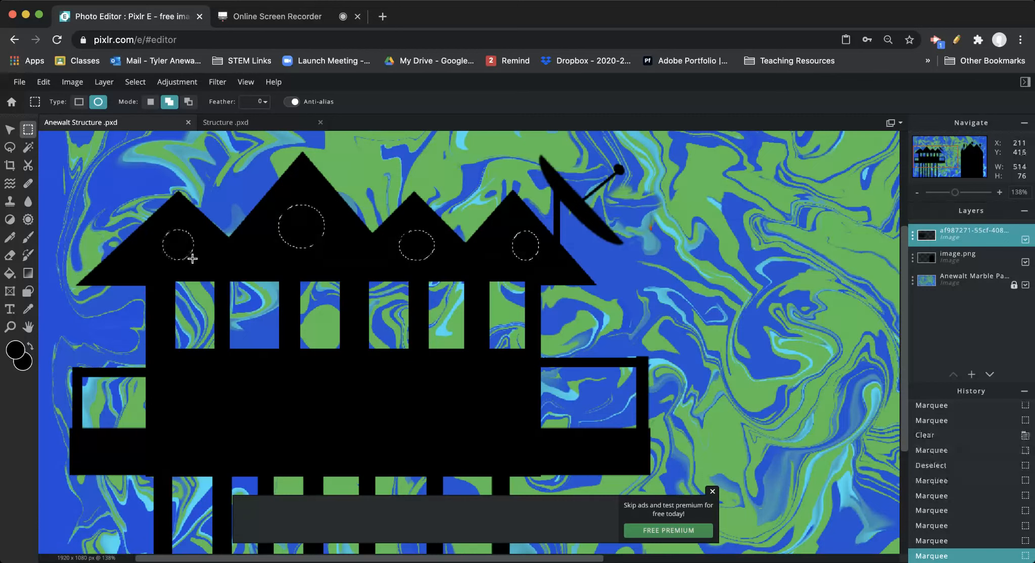
Subtract ellipses from the tallest gable circle's upper edge and the other three circles' lower parts to shape crescent and arched windows
click(189, 101)
drag(158, 244, 202, 265)
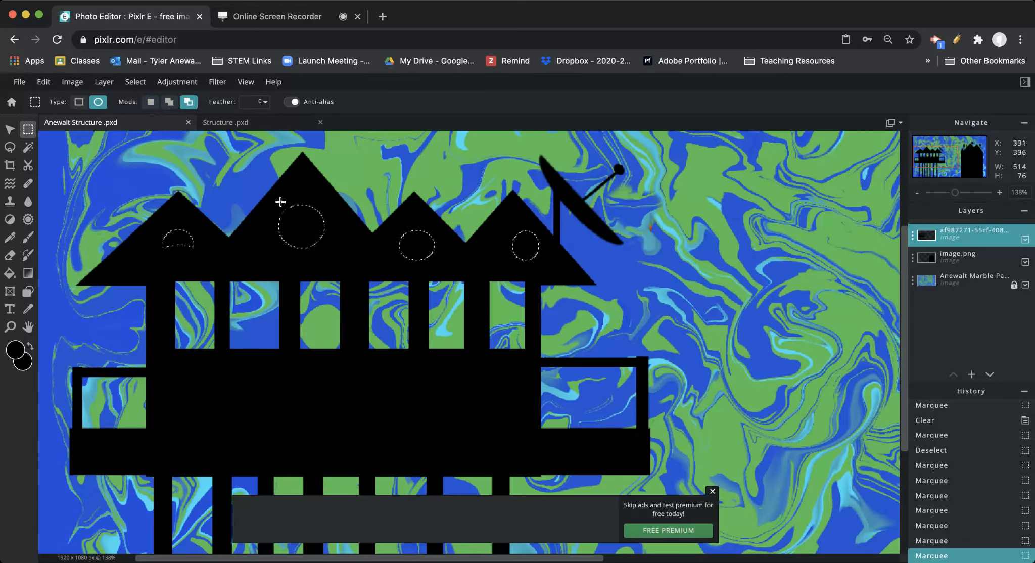
drag(281, 202, 318, 216)
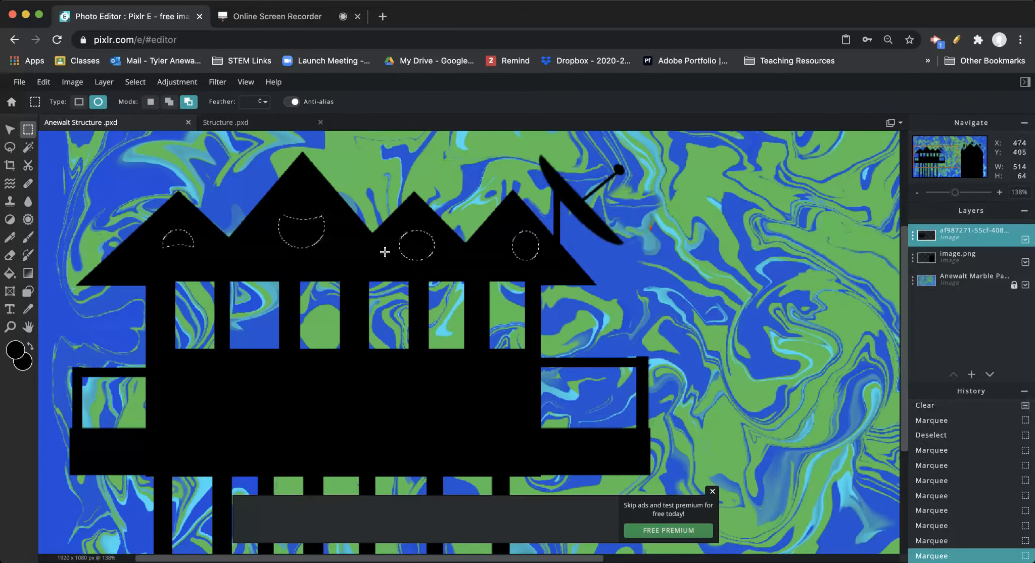
drag(390, 247, 441, 269)
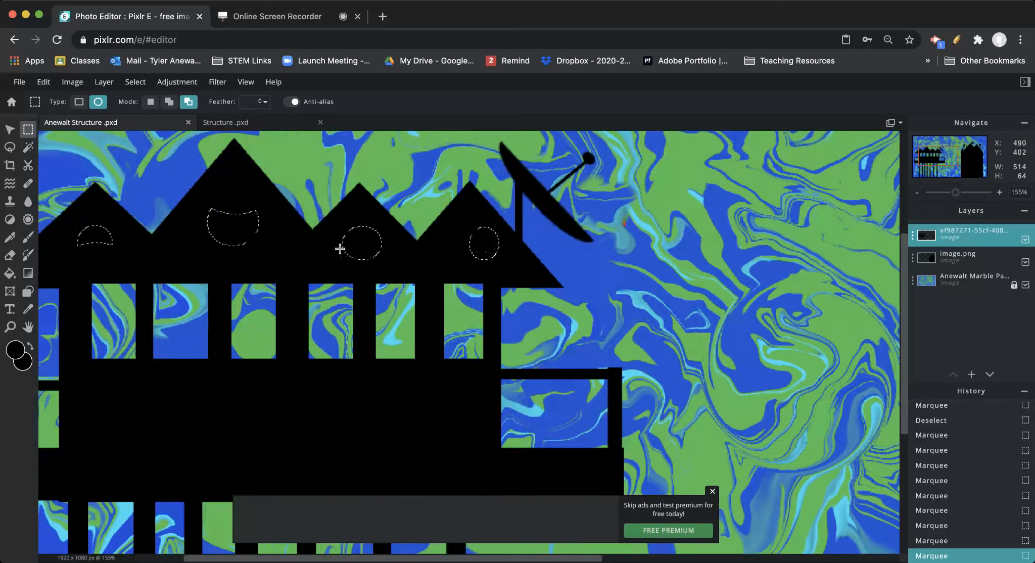
drag(341, 251, 389, 270)
scroll(390, 269, up, 3)
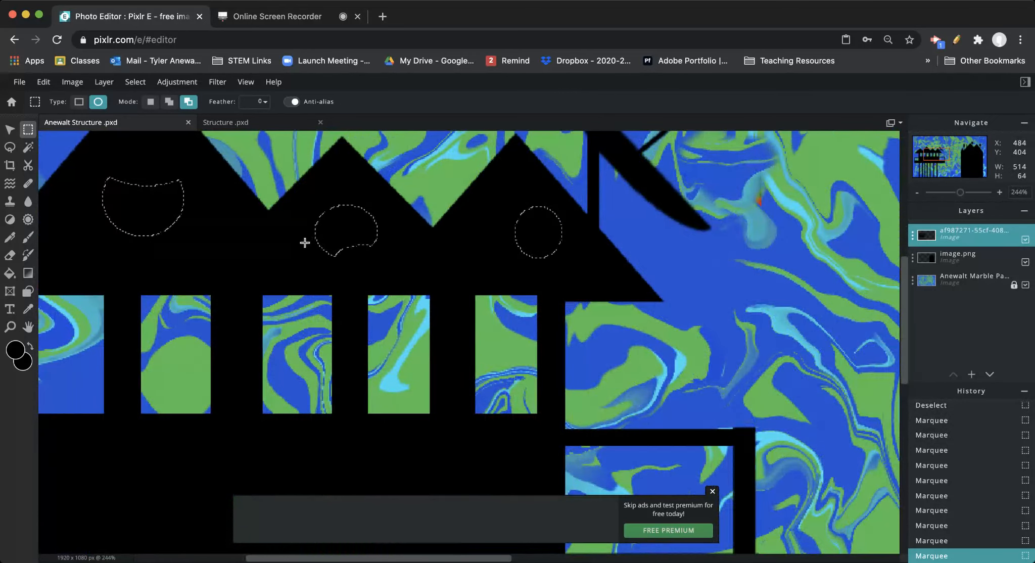
drag(303, 240, 390, 273)
drag(498, 240, 577, 268)
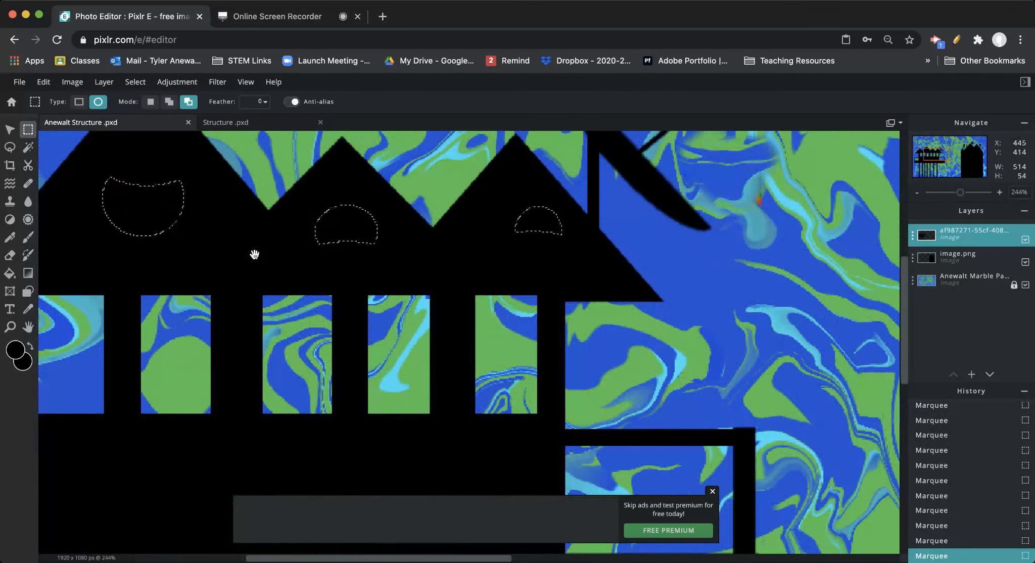
Clear the four shaped window selections out of the roof gables and dismiss the advertisement
drag(960, 192, 956, 193)
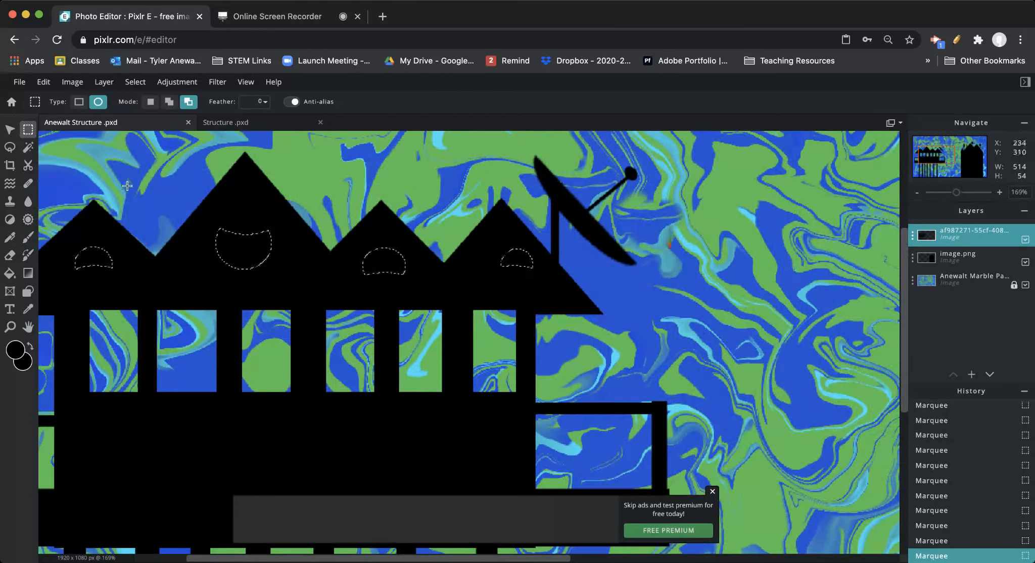
drag(940, 158, 935, 160)
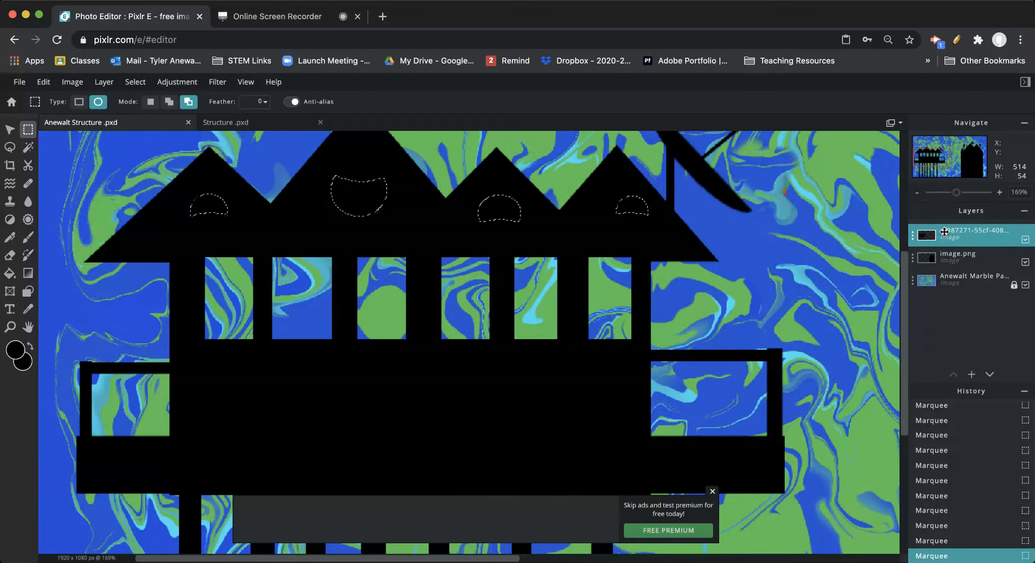
key(Delete)
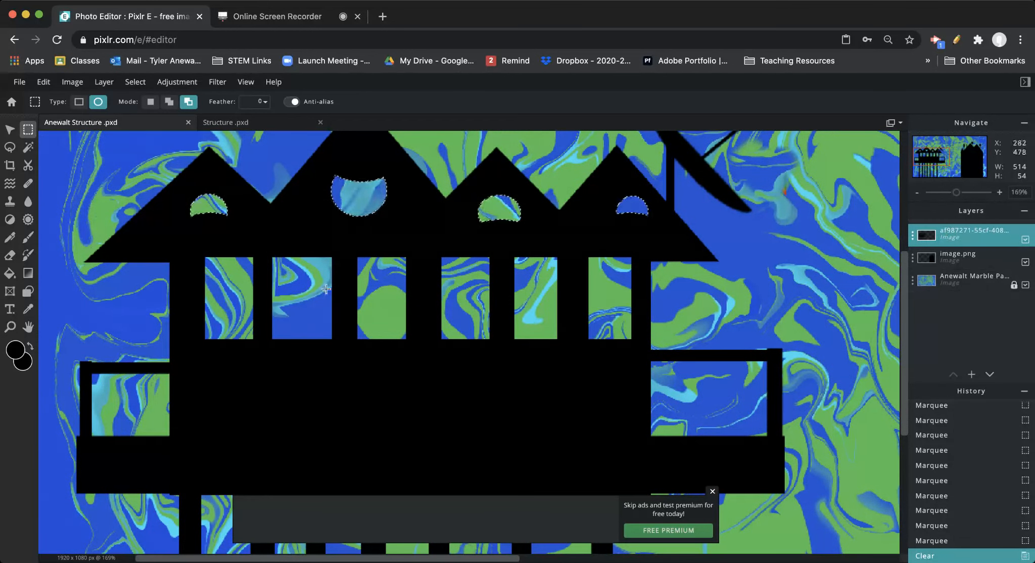
click(713, 491)
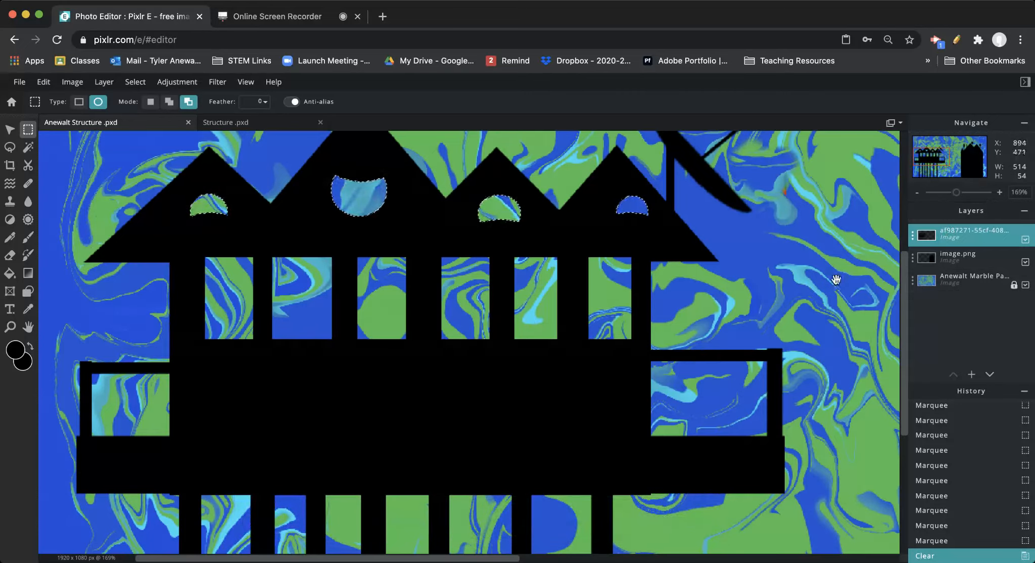
Select the tower's layer, try an elliptical marquee about 71 by 278 px in new-selection mode, undo it and switch to the rectangular marquee
scroll(834, 283, right, 10)
scroll(605, 276, right, 8)
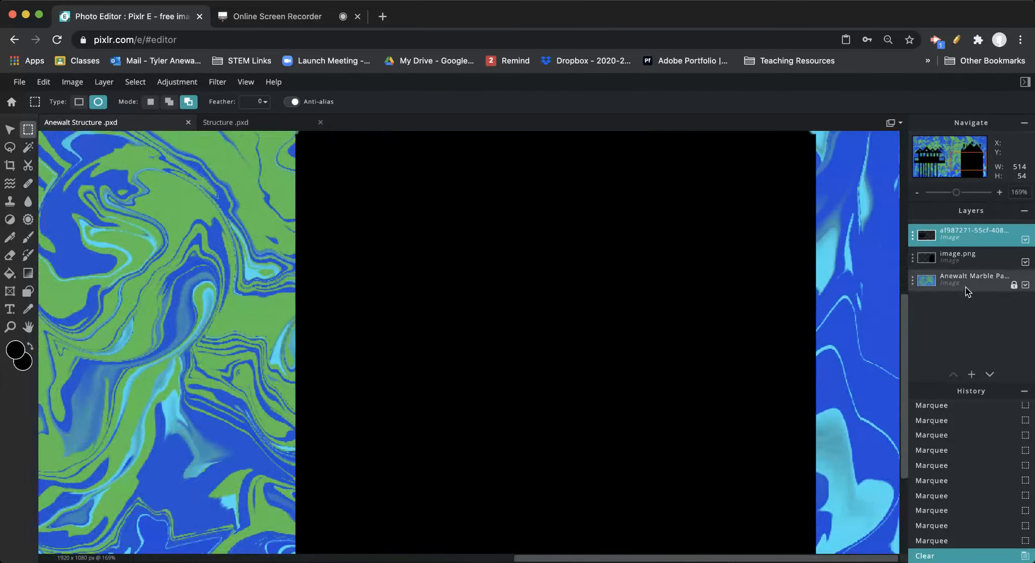
click(964, 255)
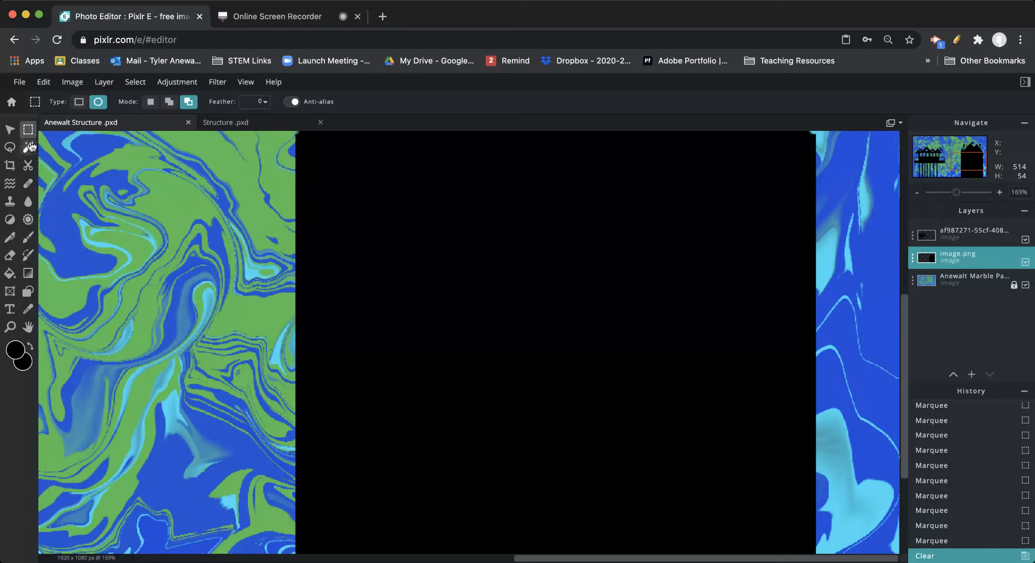
click(150, 101)
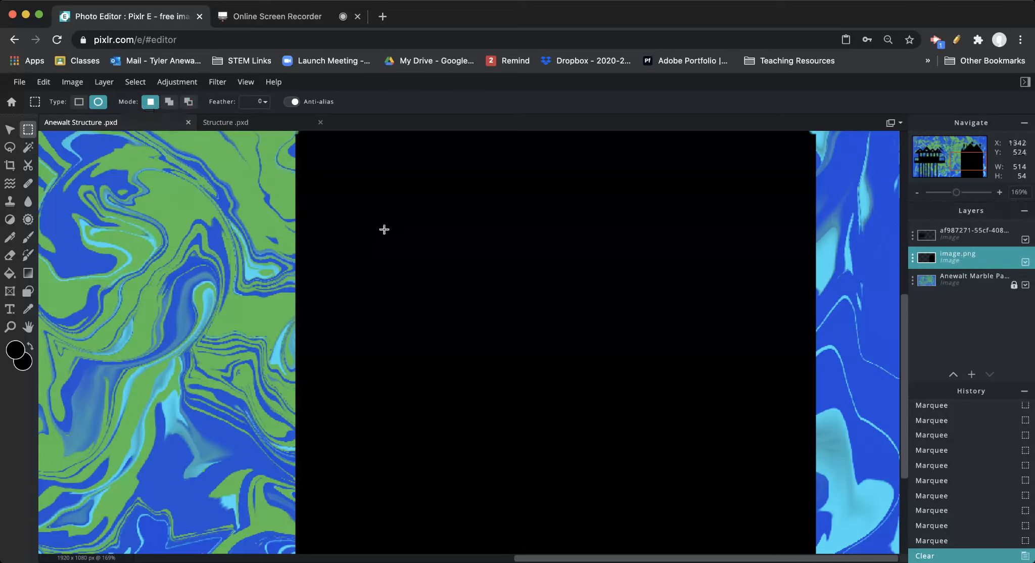
drag(339, 177, 402, 425)
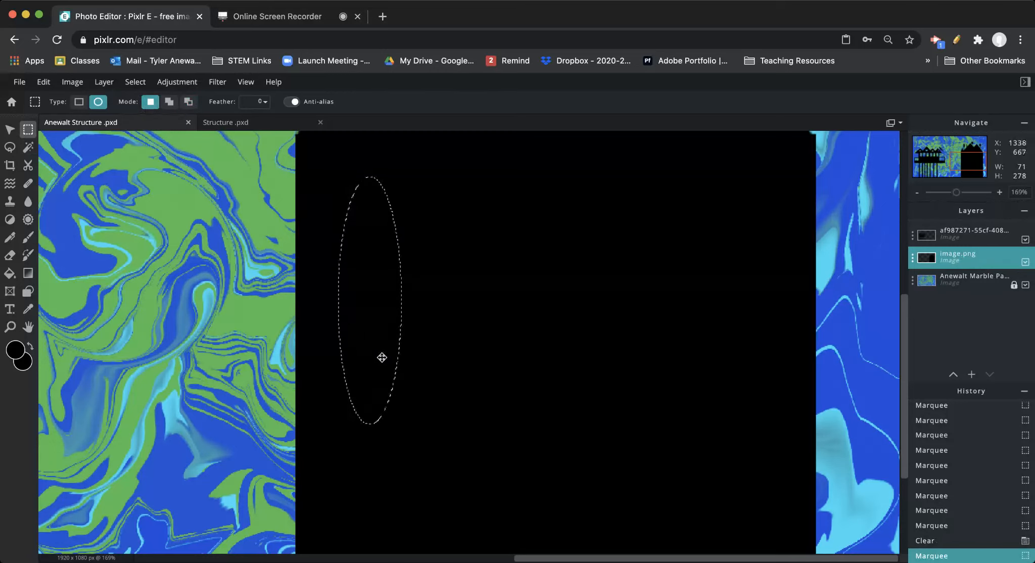
key(super+z)
click(79, 102)
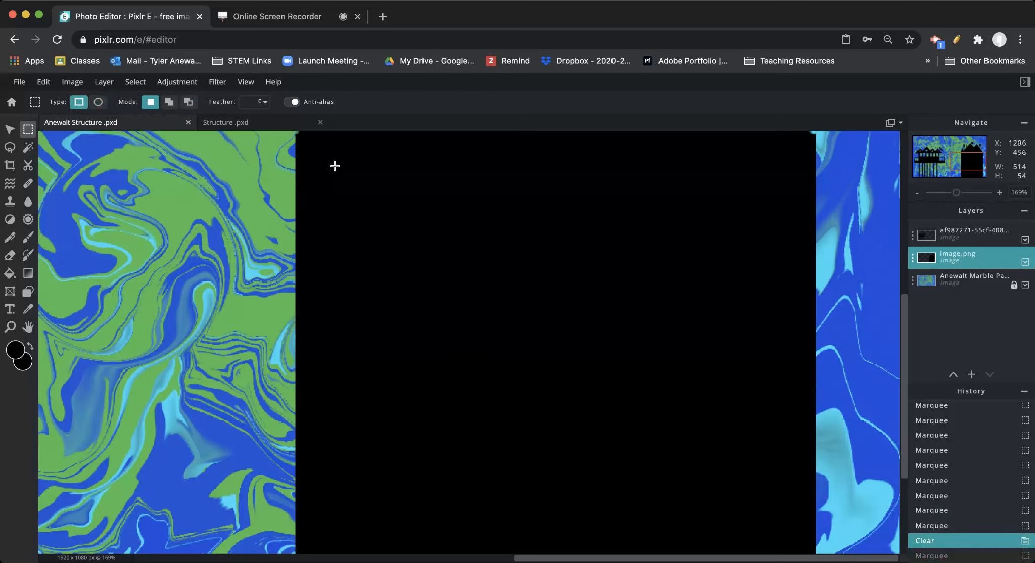
drag(336, 154, 355, 467)
scroll(354, 466, down, 2)
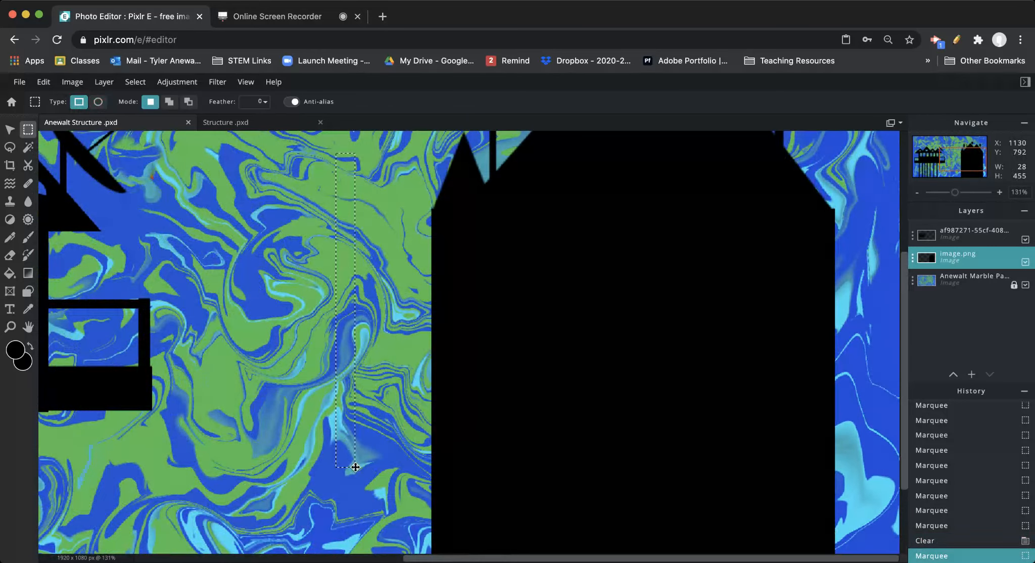
click(535, 322)
drag(461, 231, 485, 536)
scroll(485, 536, down, 1)
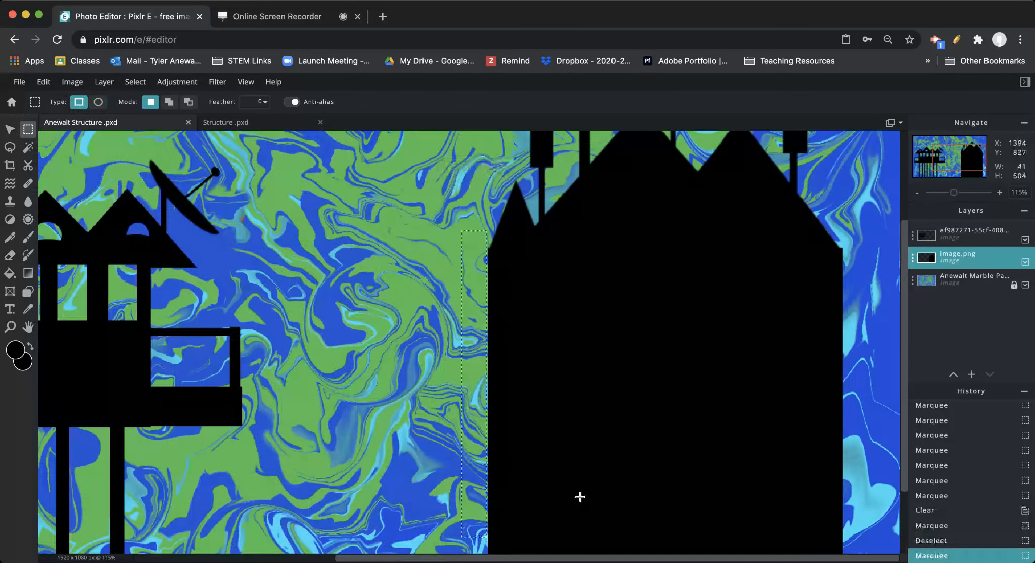
scroll(601, 468, down, 3)
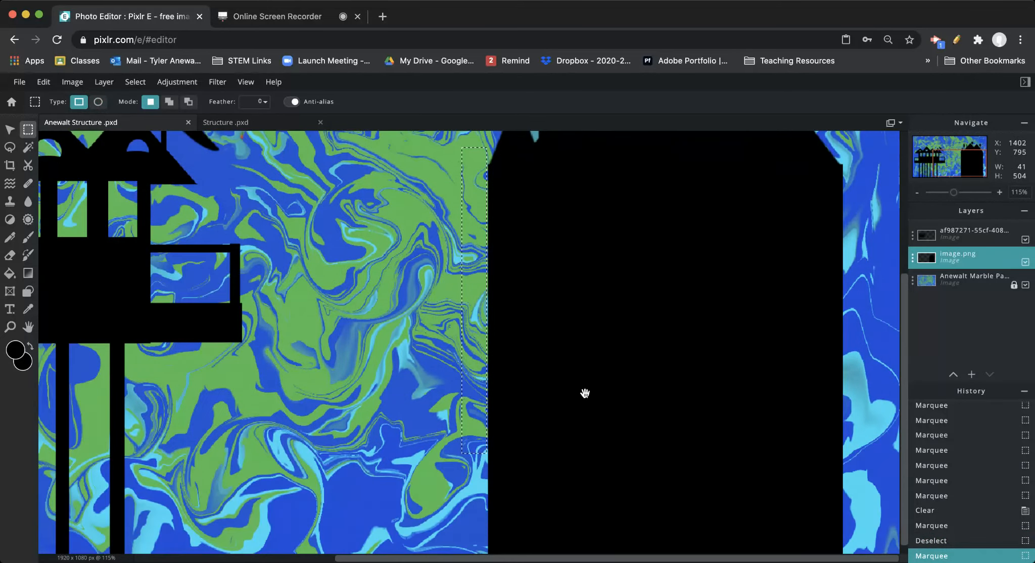
Cut eight tall window strips into the tower wall by clearing a combined rectangular marquee spanning about 501 by 556 px
drag(515, 177, 537, 504)
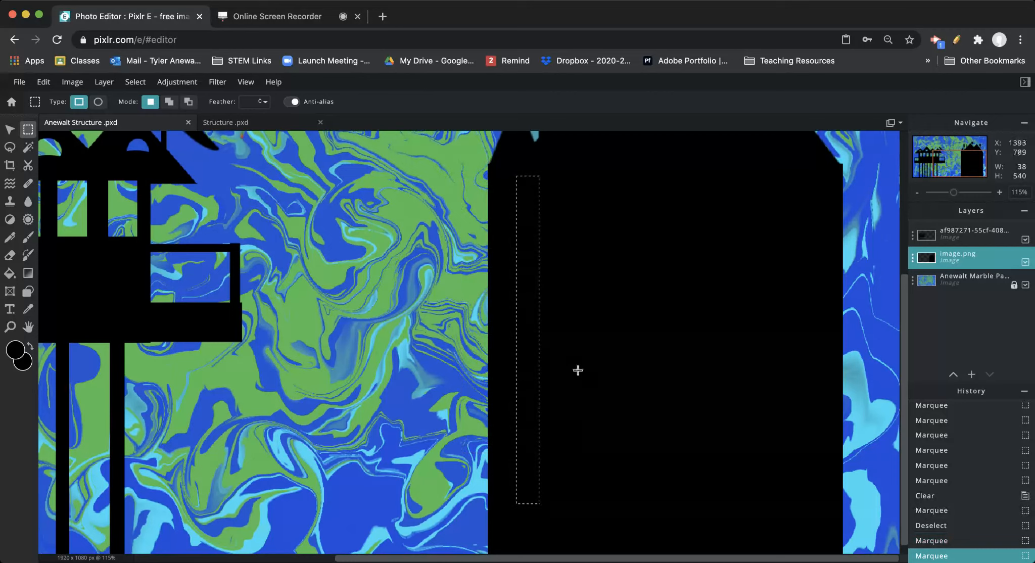
key(shift)
drag(555, 175, 577, 506)
drag(599, 175, 620, 505)
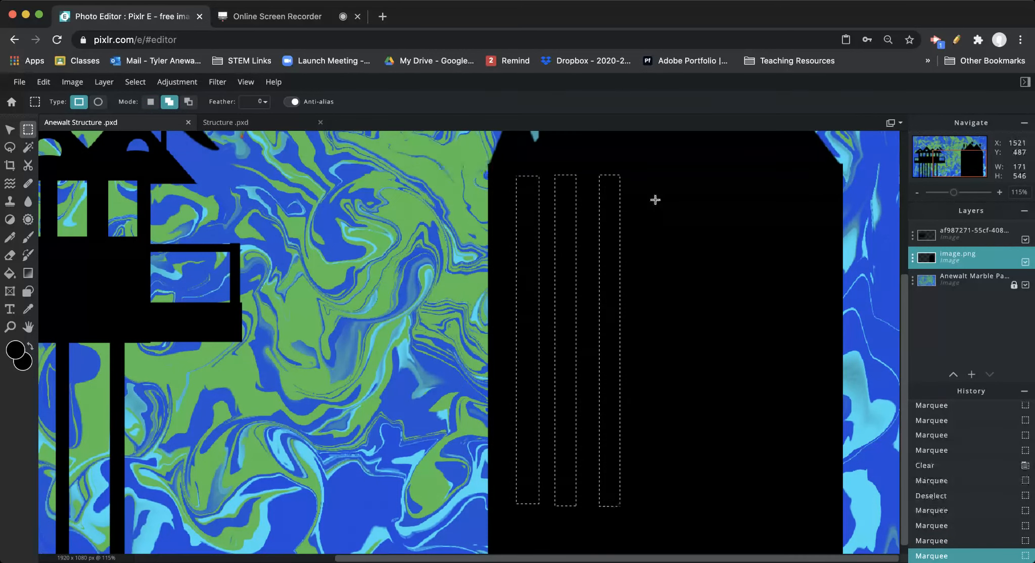
drag(633, 175, 656, 503)
drag(678, 175, 698, 505)
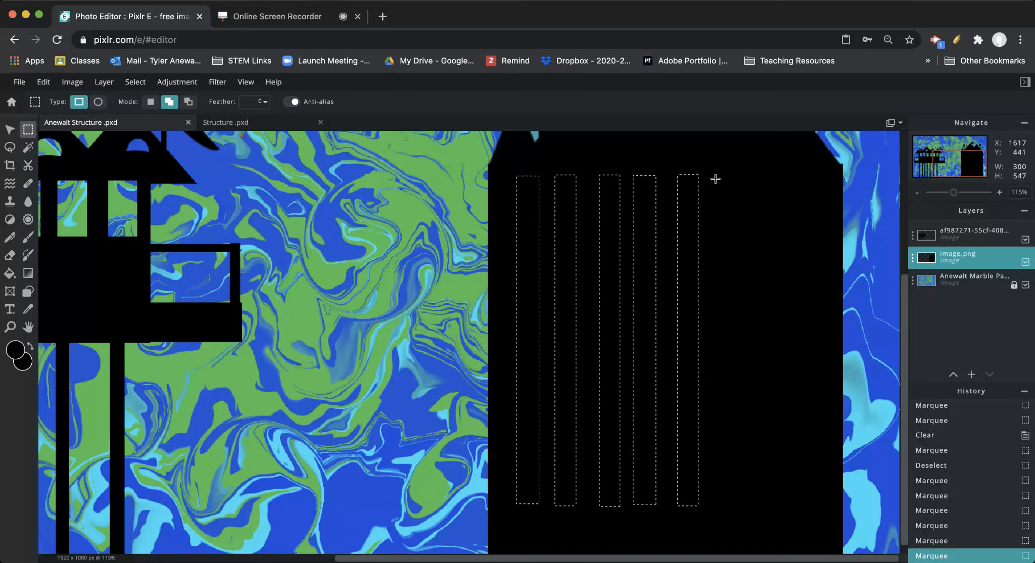
drag(717, 172, 736, 503)
drag(755, 173, 777, 506)
drag(799, 170, 818, 506)
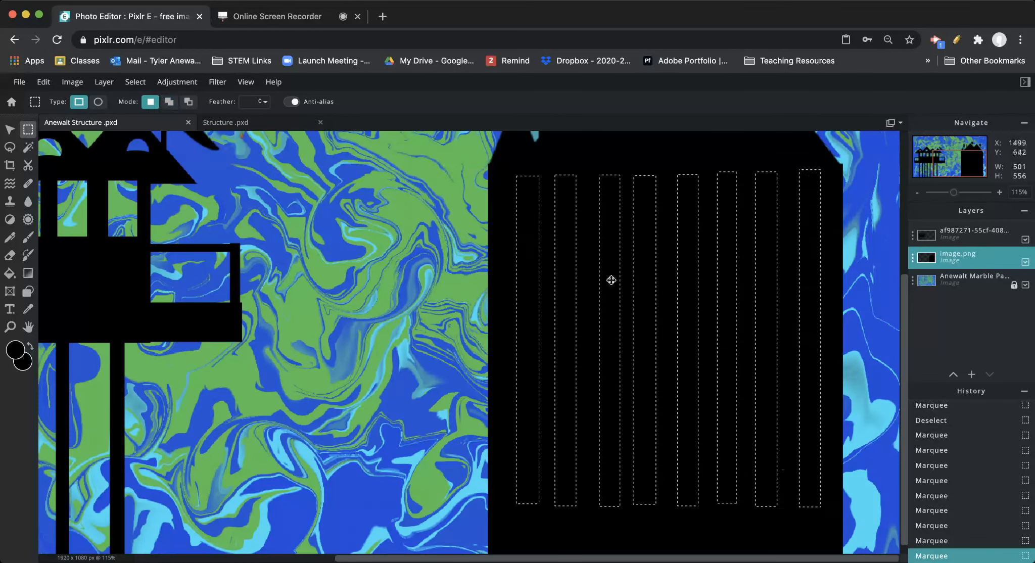
key(Delete)
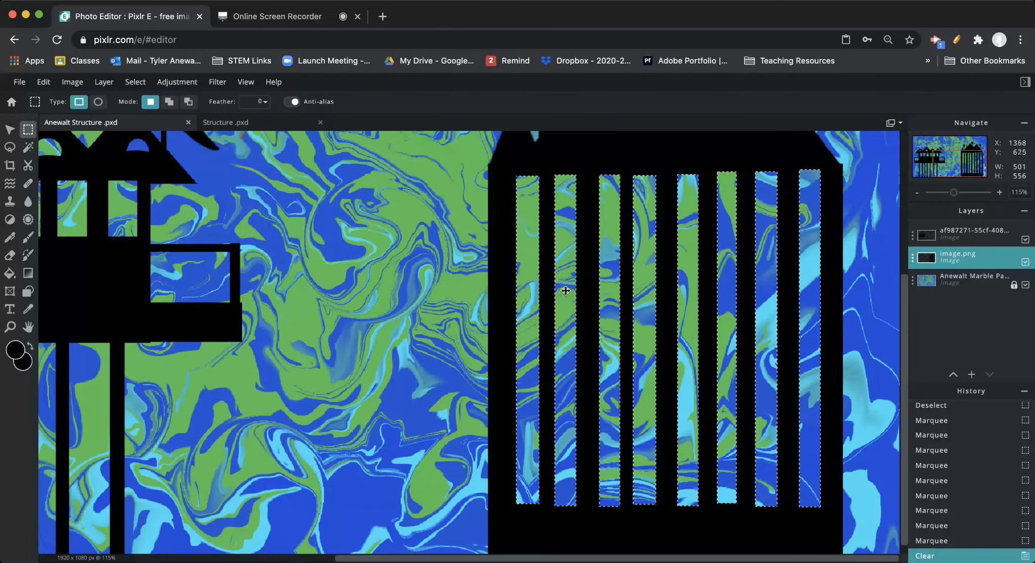
Deselect the tower's window strips and add an empty image layer to the composition
drag(953, 192, 944, 192)
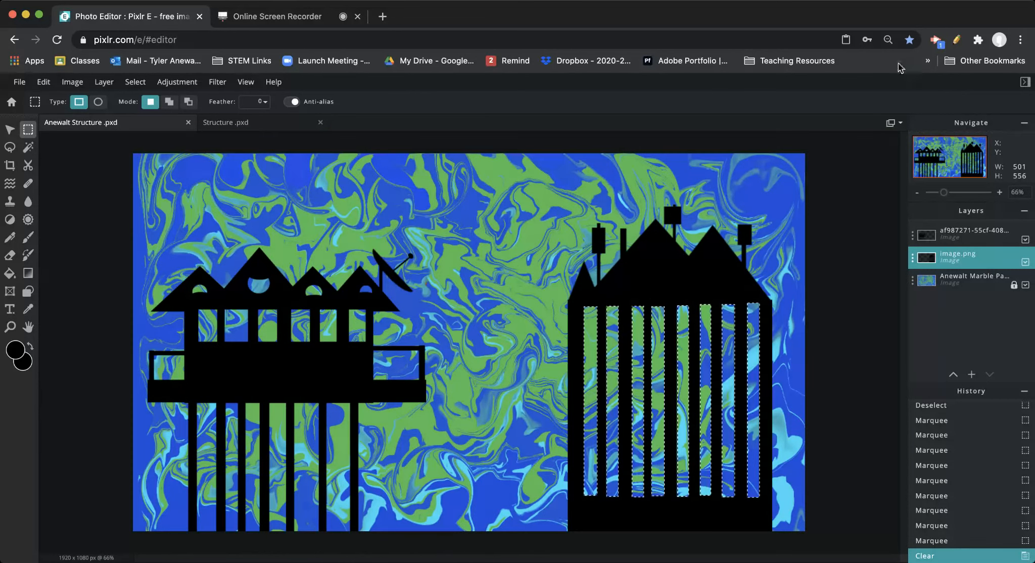
click(9, 130)
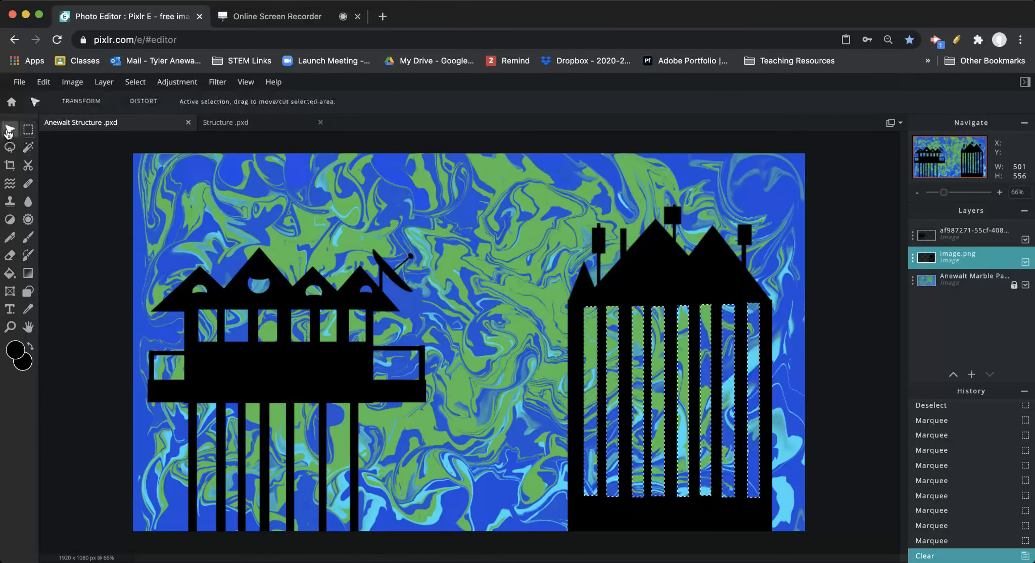
click(228, 222)
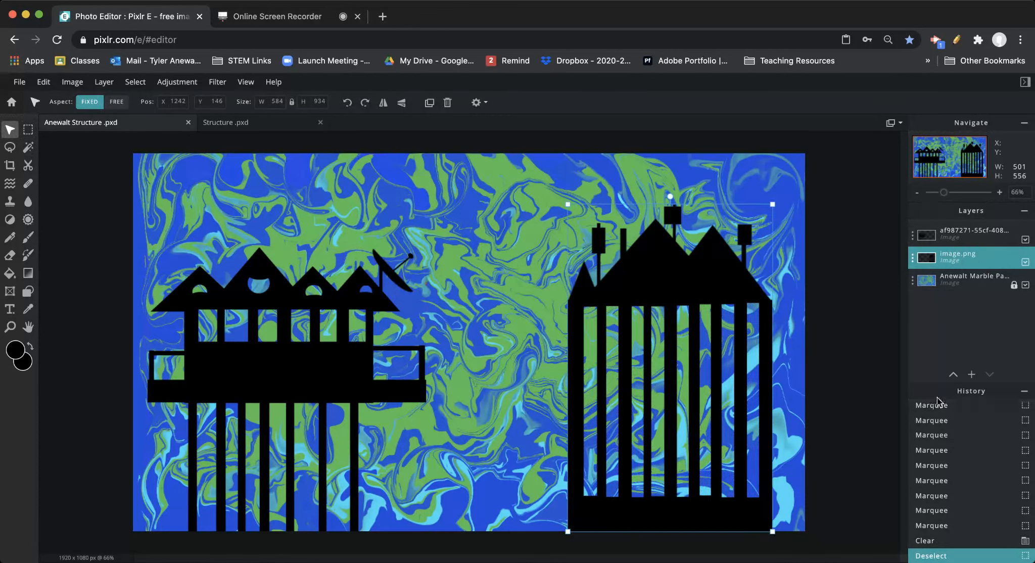
click(971, 377)
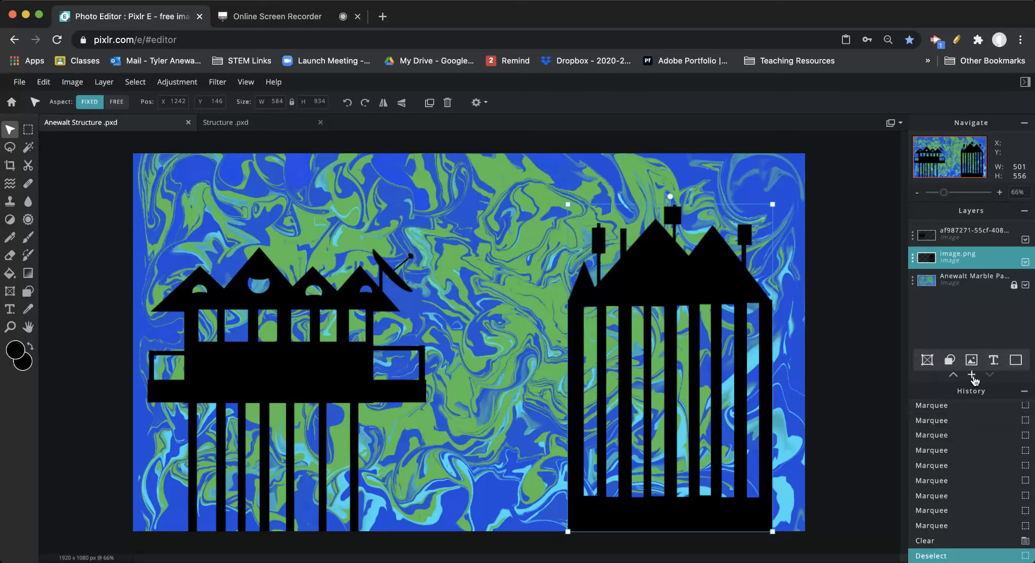
click(973, 377)
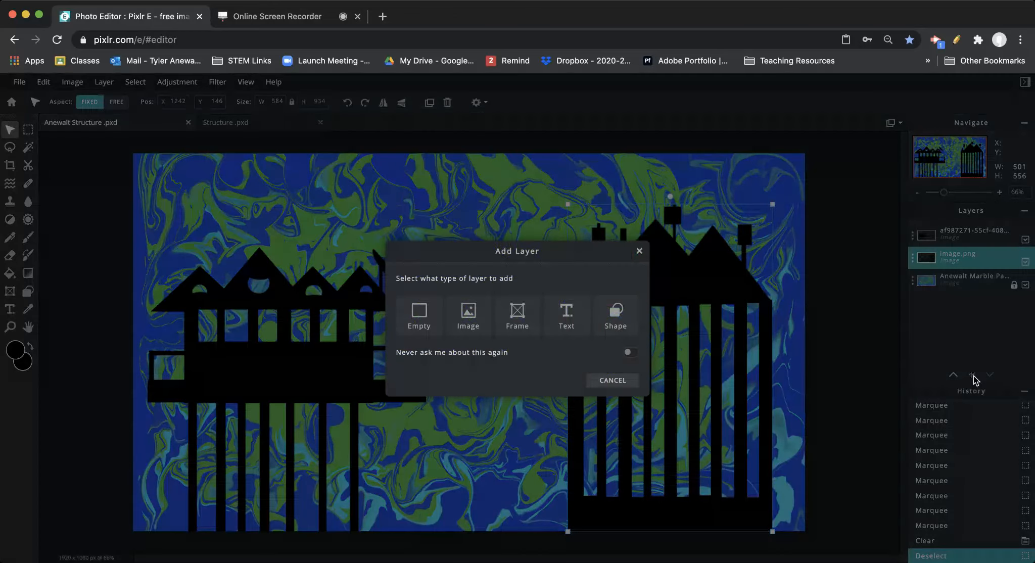
click(417, 314)
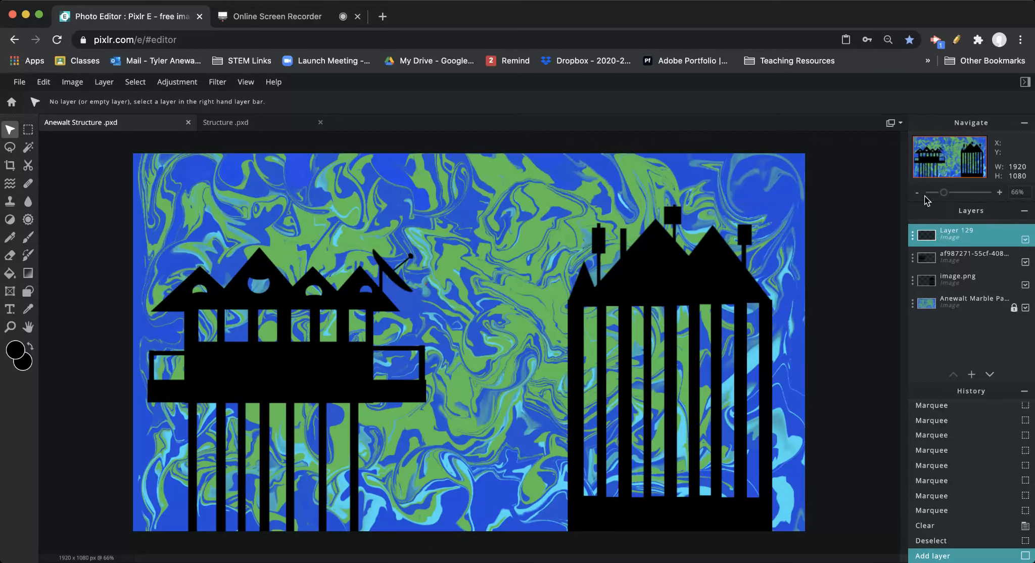
Toggle the new empty layer's visibility off and on, and activate the rectangular marquee tool
drag(942, 198, 930, 161)
click(952, 172)
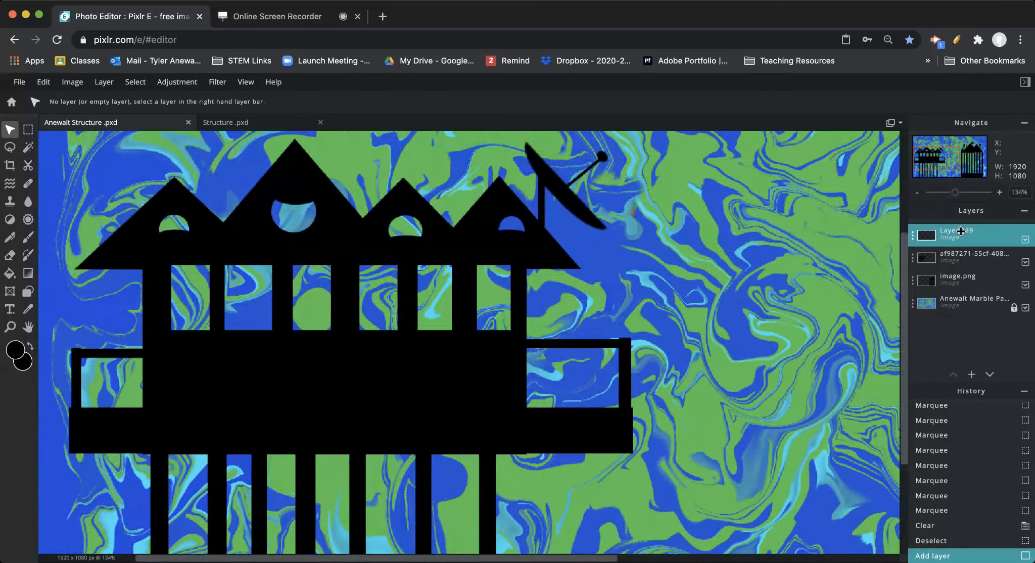
click(1025, 239)
click(1025, 239)
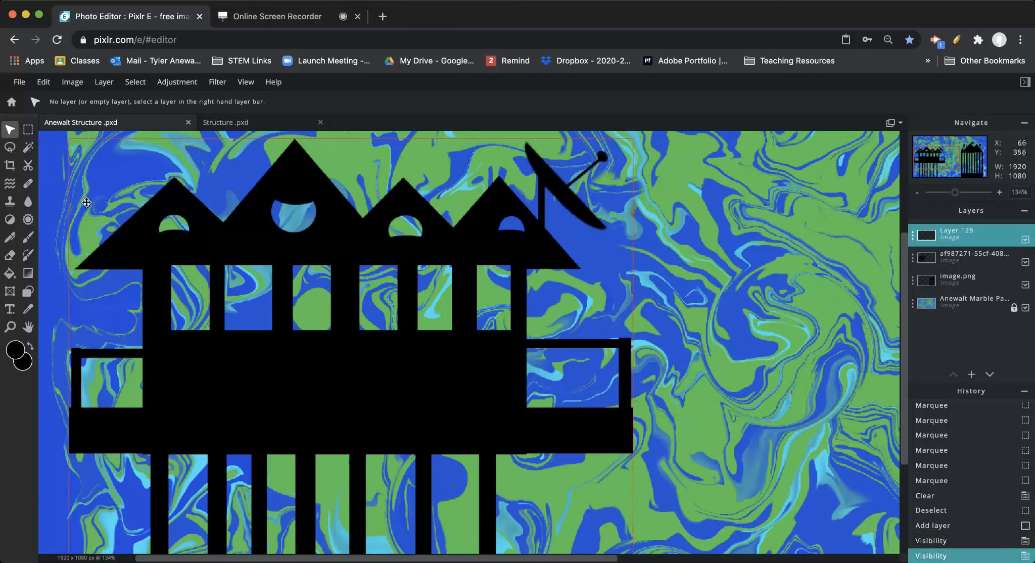
click(28, 130)
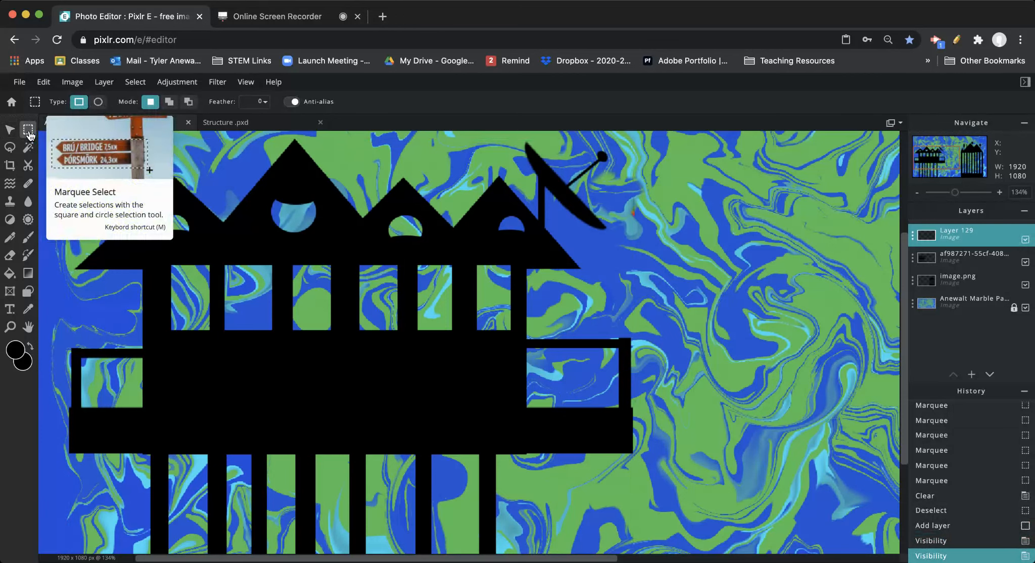
drag(164, 260, 519, 338)
scroll(519, 337, down, 1)
drag(149, 263, 442, 346)
scroll(462, 347, down, 15)
scroll(443, 346, up, 15)
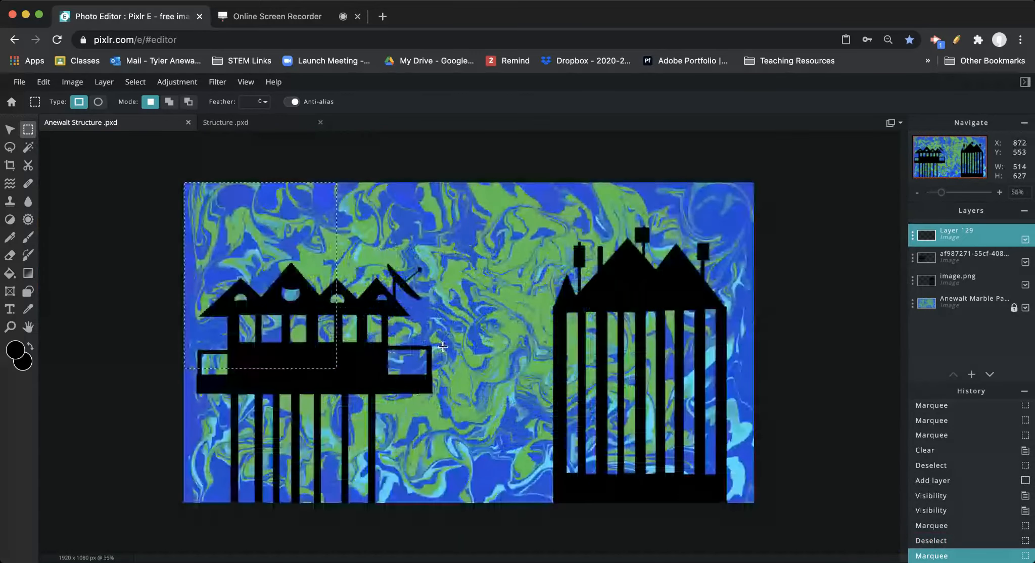
drag(942, 160, 931, 162)
click(191, 387)
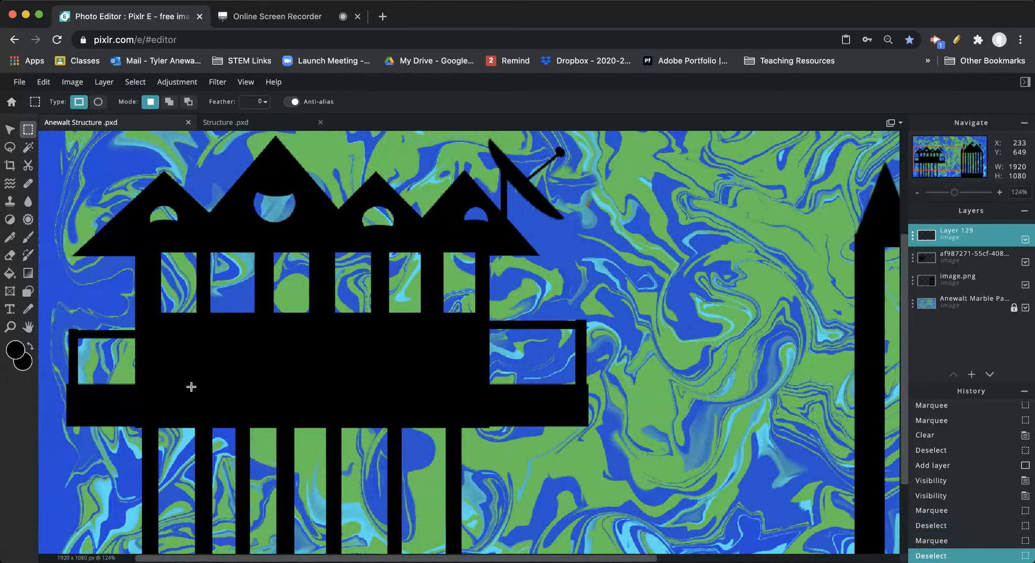
drag(155, 246, 480, 321)
scroll(481, 321, down, 2)
scroll(481, 321, down, 1)
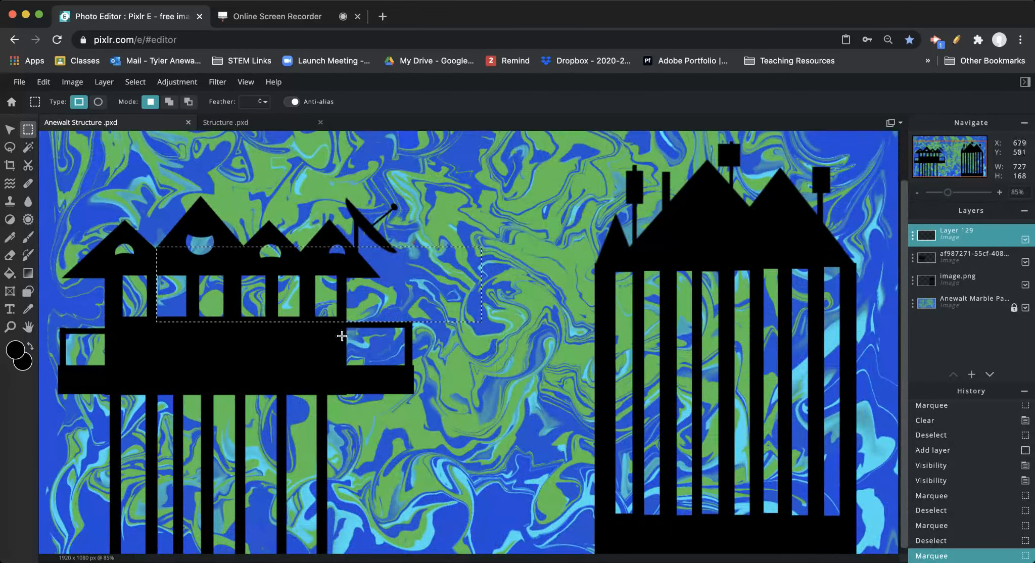
Drop the misplaced selection and frame the stilted building's upper window row with a rectangular marquee about 514 by 134 px
click(245, 335)
drag(112, 269, 342, 327)
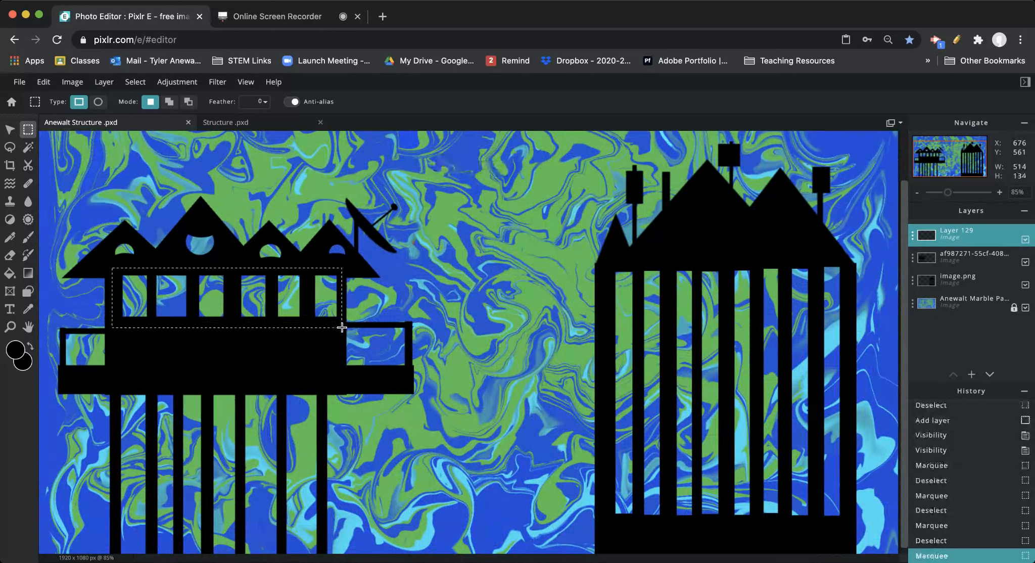
Switch to the linear Gradient tool, try several presets and choose the black-to-white one
click(29, 275)
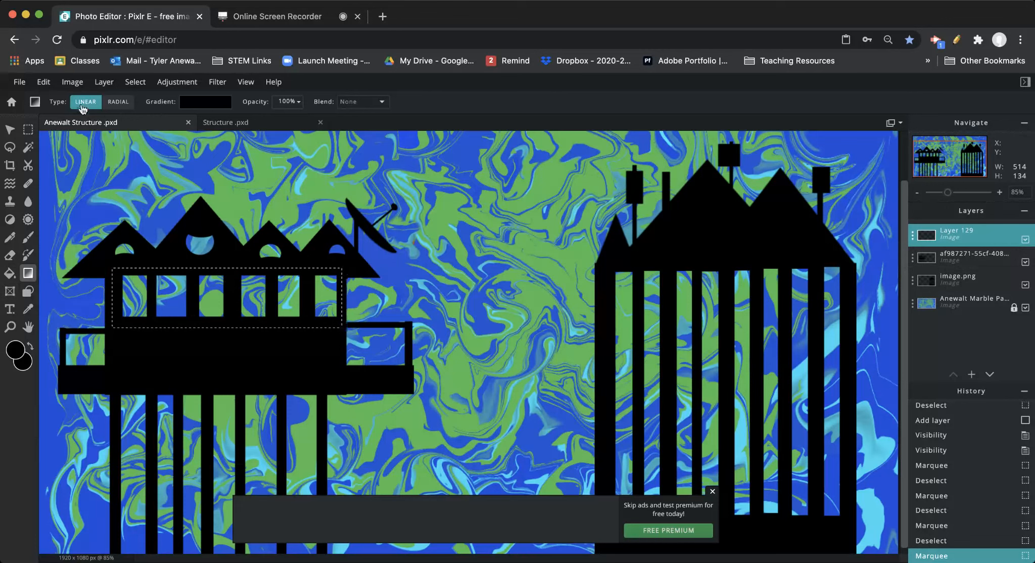
click(214, 107)
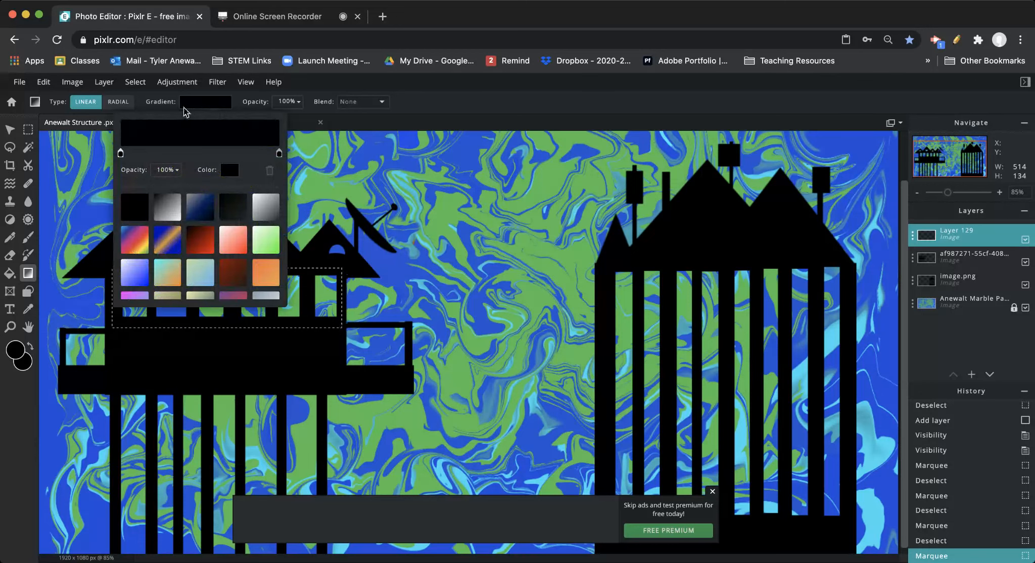
click(161, 208)
click(204, 211)
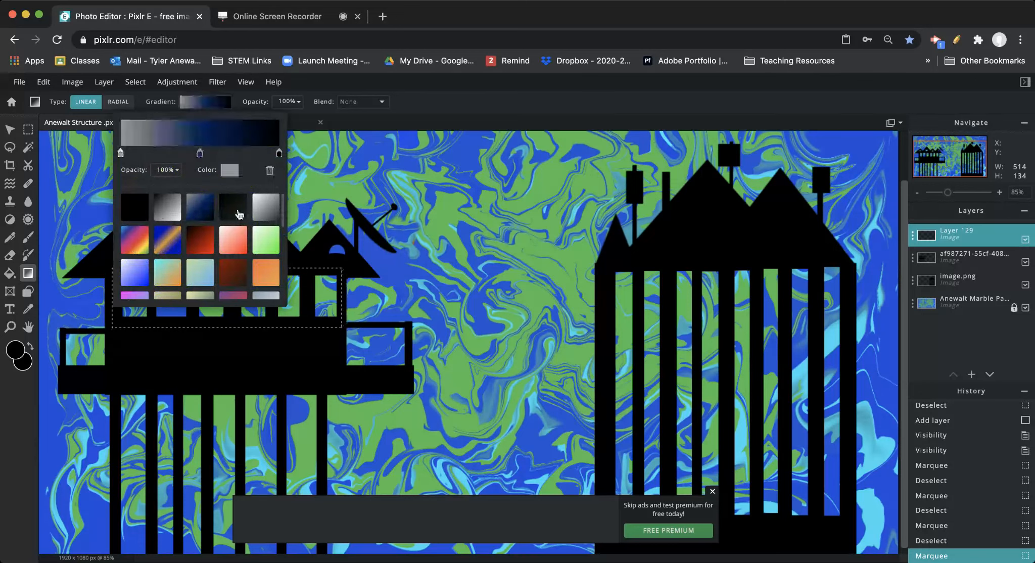
click(237, 213)
click(268, 215)
click(229, 214)
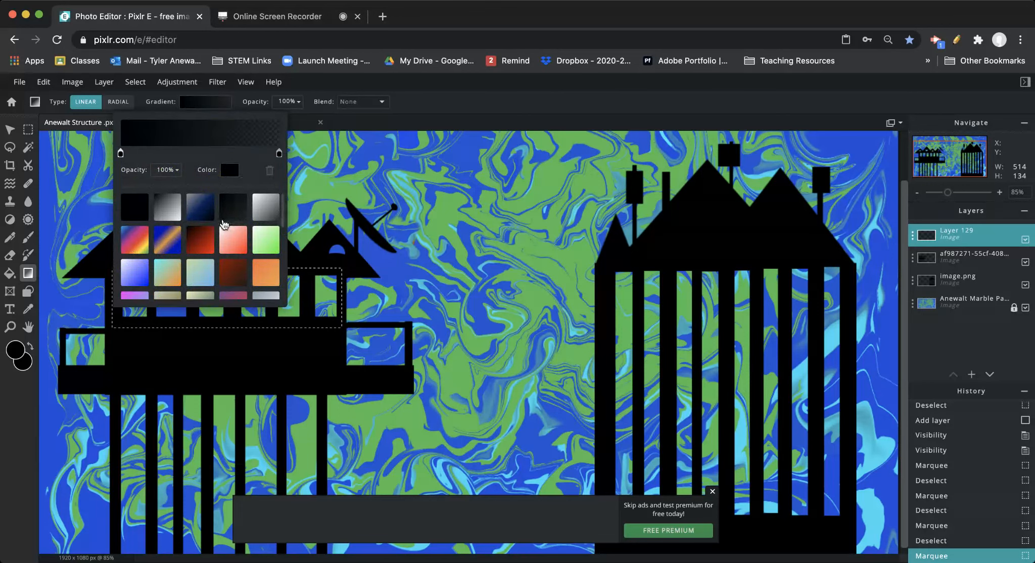
click(174, 212)
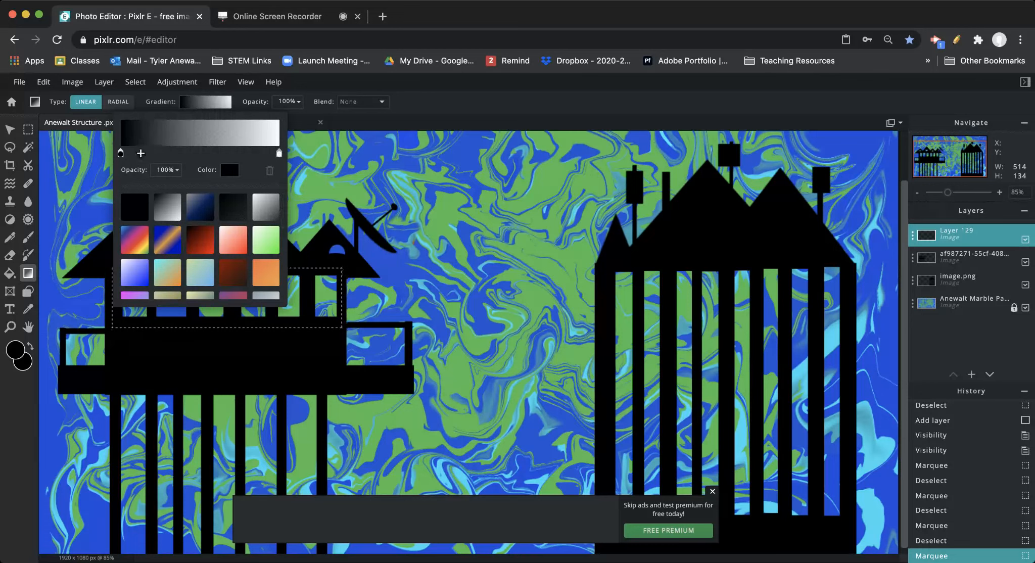
Set the gradient's starting color stop to yellow #EEEA13
click(280, 155)
click(121, 154)
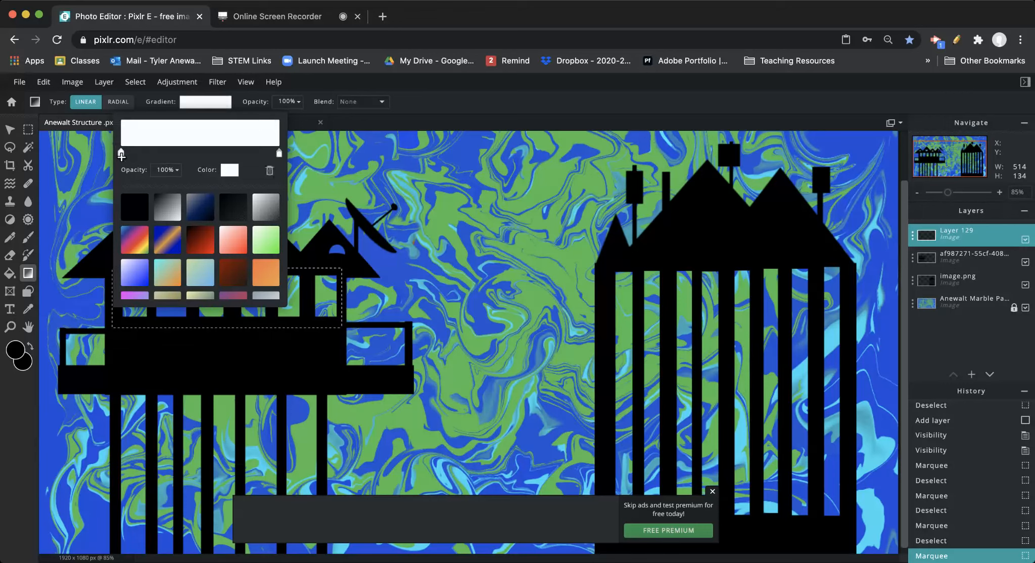
click(227, 170)
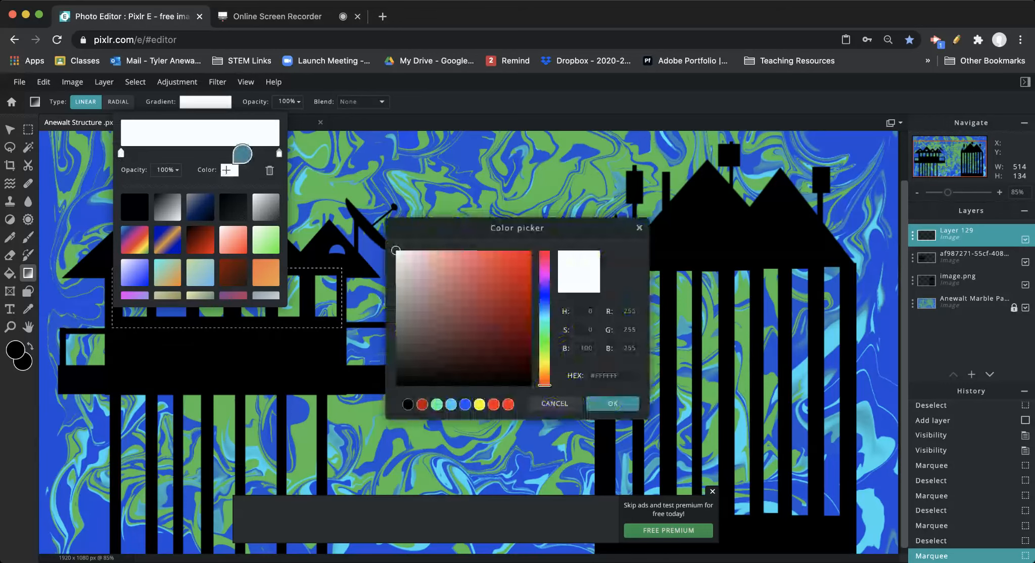
click(545, 366)
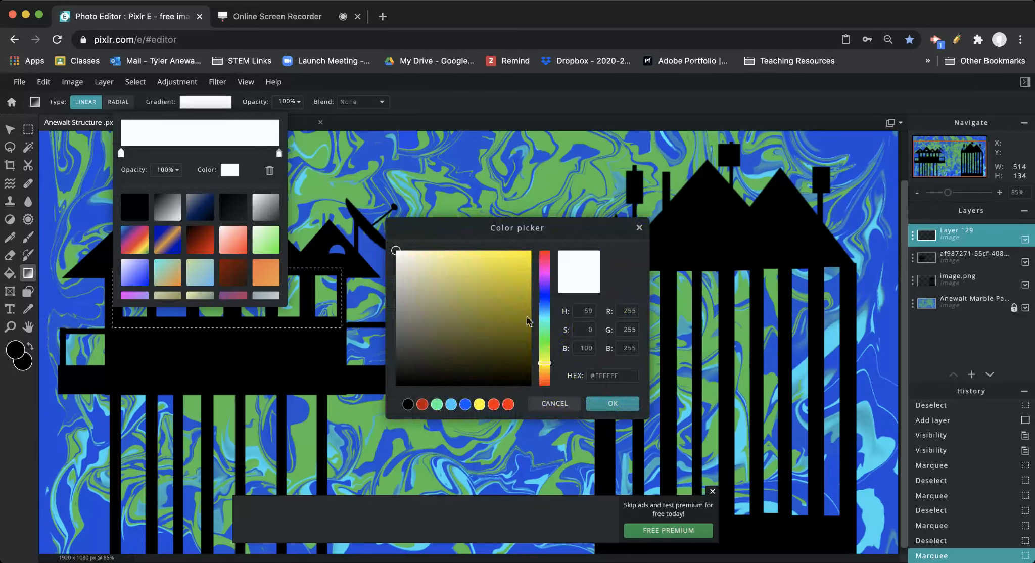
drag(525, 250, 521, 260)
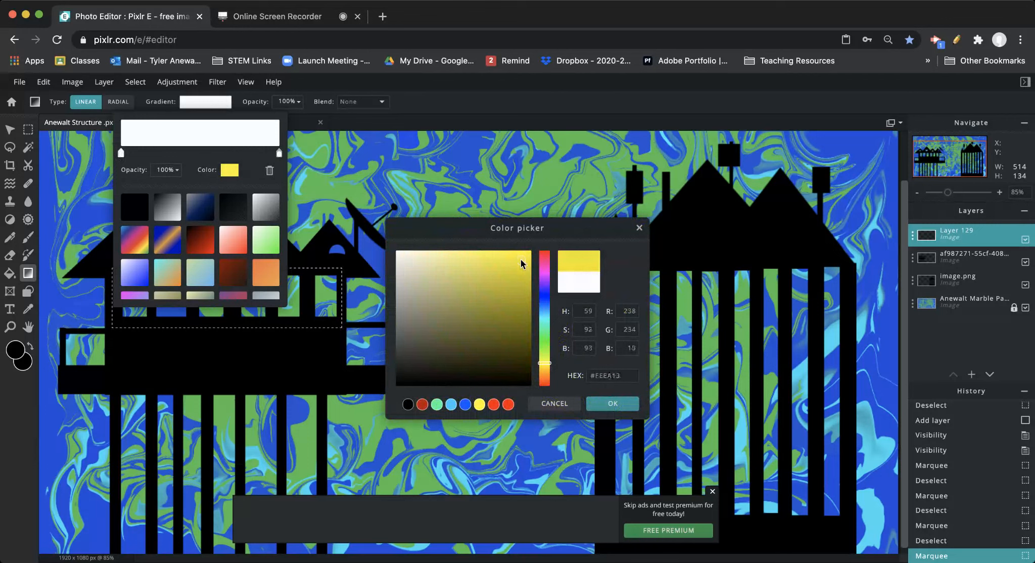
click(609, 404)
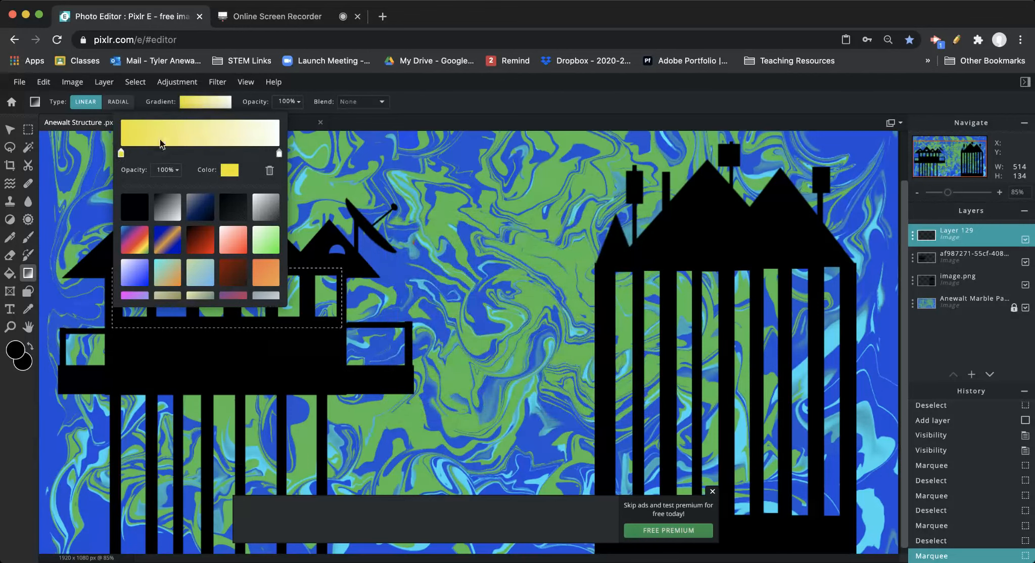
Set the gradient's white end stop to 0% opacity and close the gradient settings
click(279, 154)
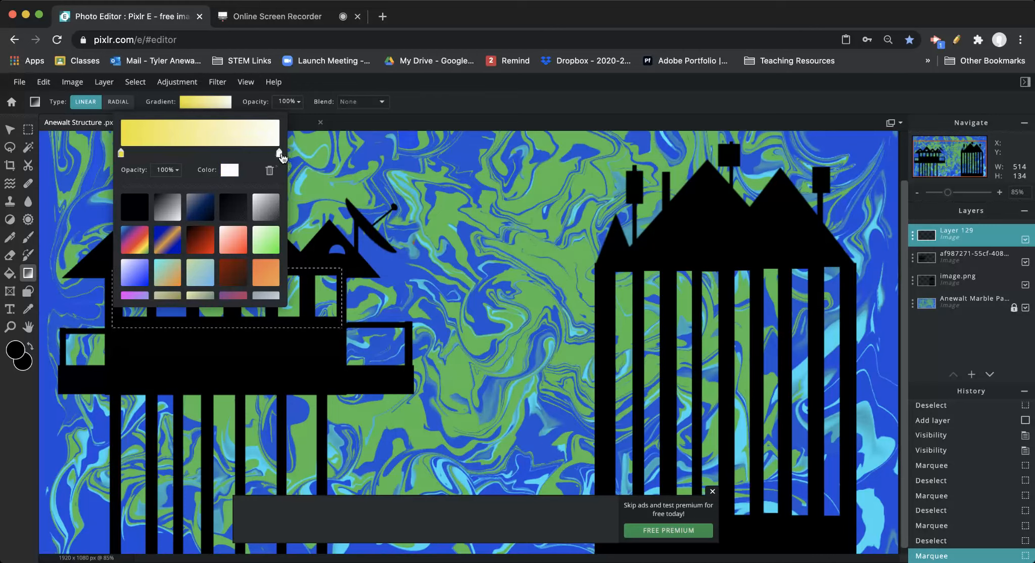
click(169, 169)
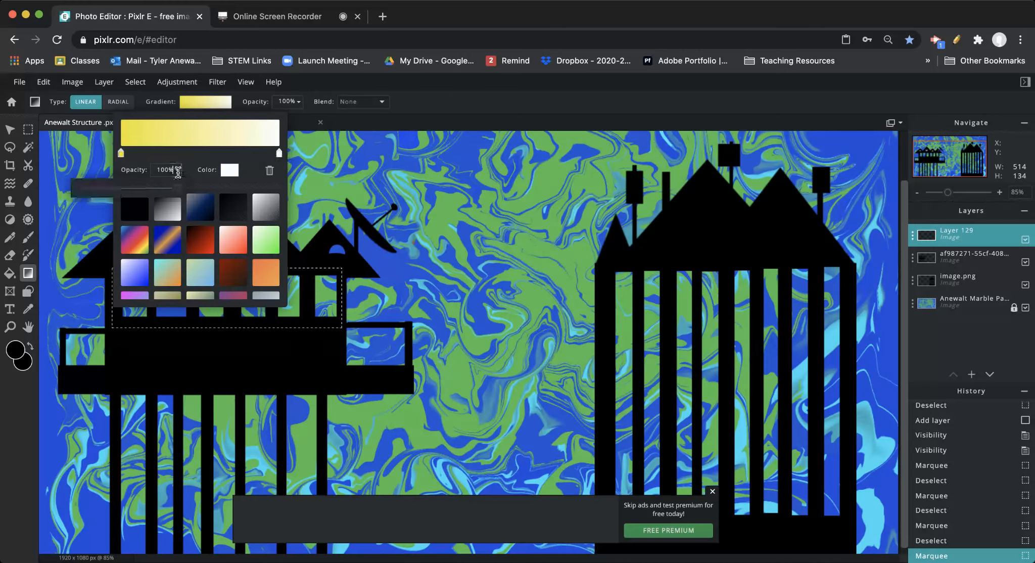
drag(180, 188, 30, 192)
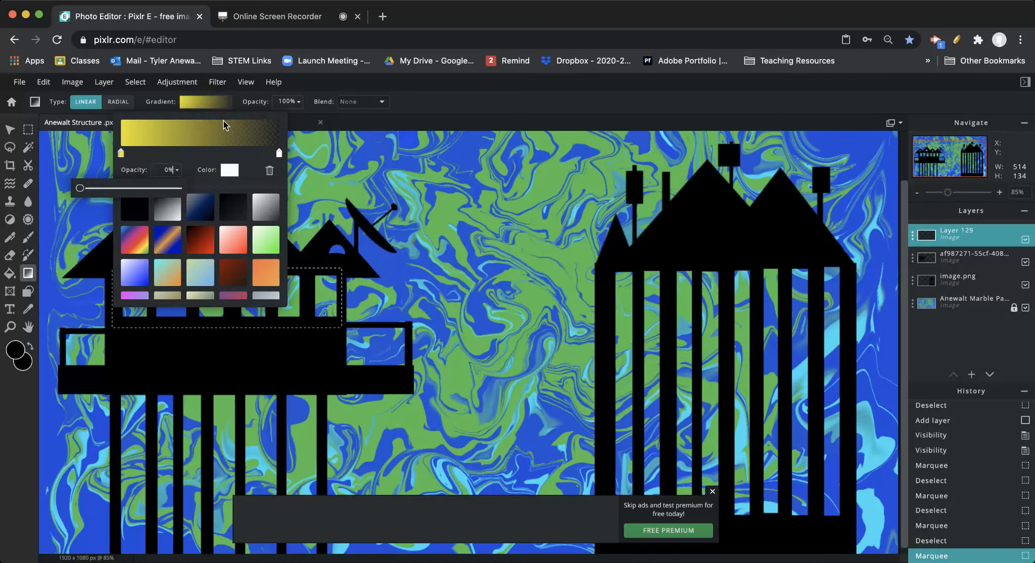
click(239, 103)
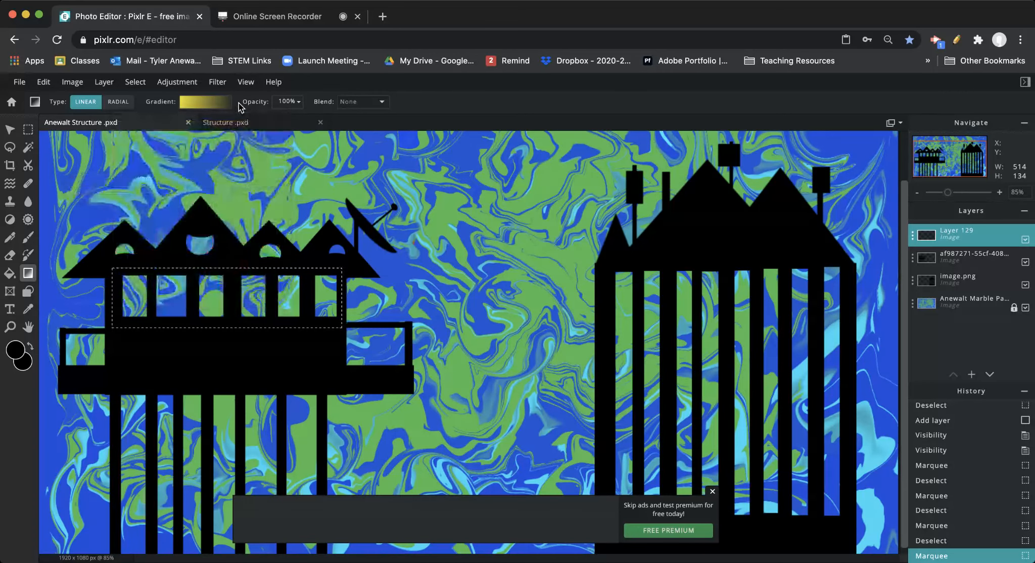
drag(124, 297, 337, 297)
scroll(337, 297, down, 2)
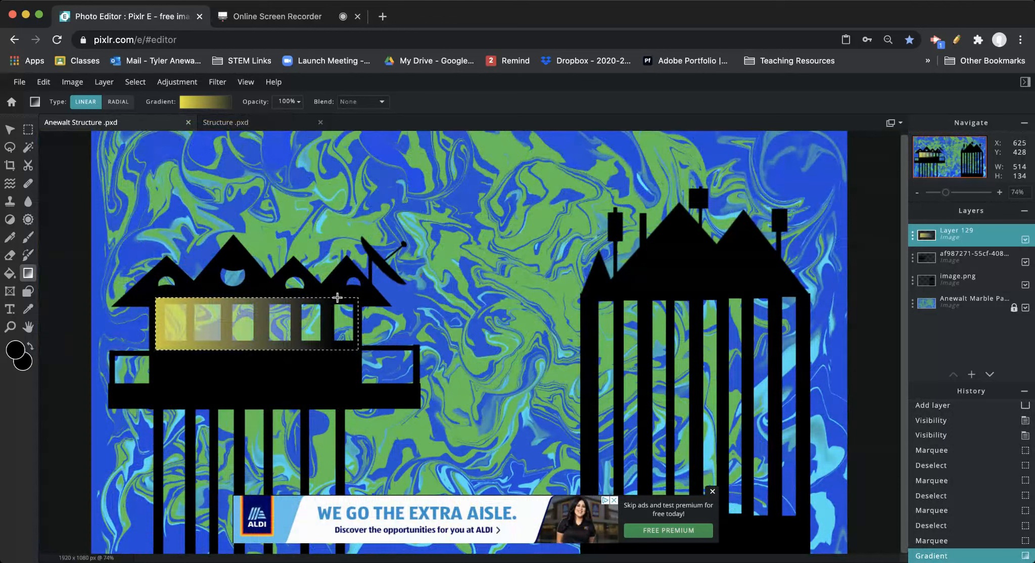
key(super+z)
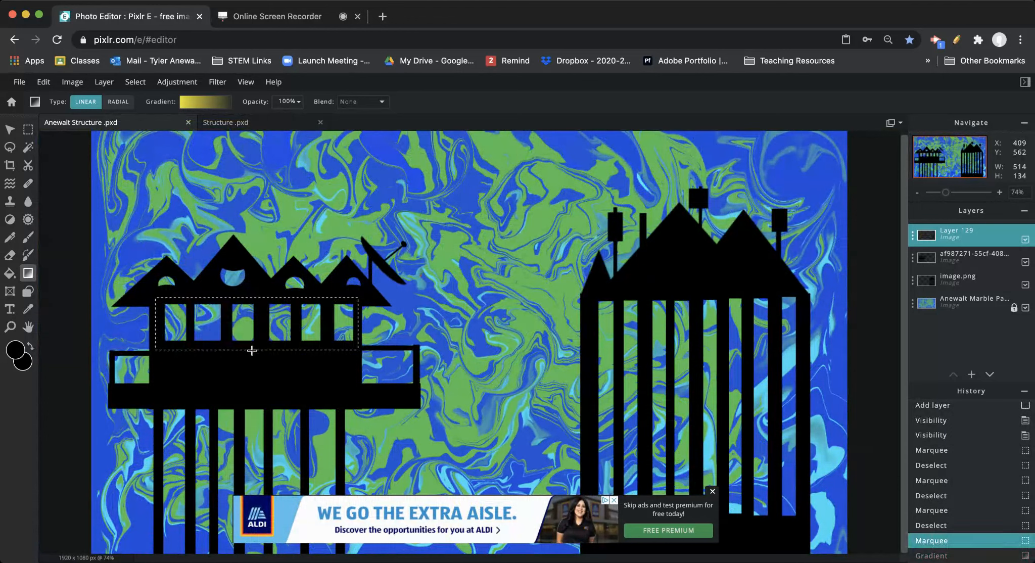
drag(256, 290, 257, 290)
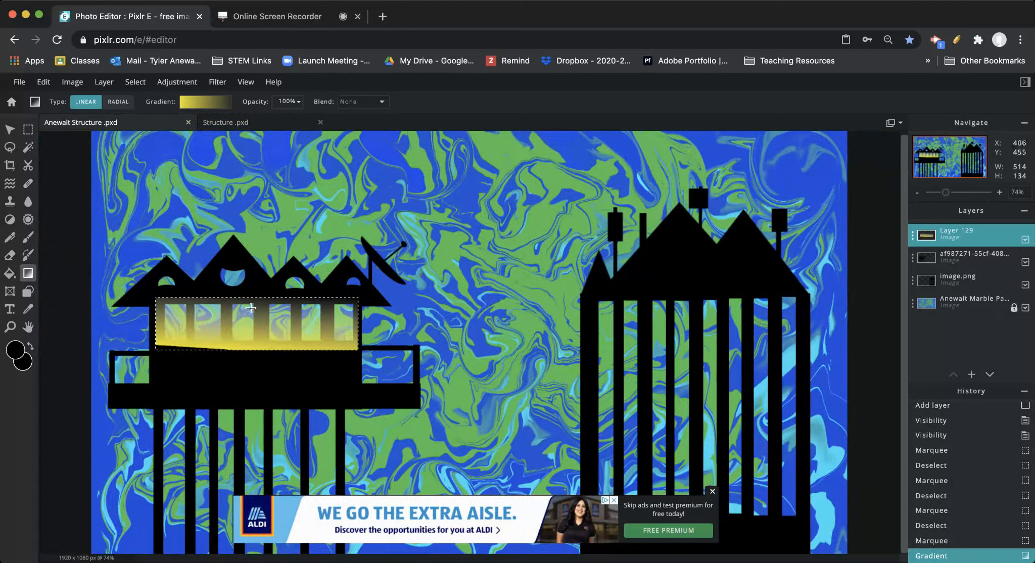
key(super+z)
Apply the yellow gradient vertically, fading upward from the base of the selected window row, and toggle its layer's visibility to compare
drag(236, 357, 234, 286)
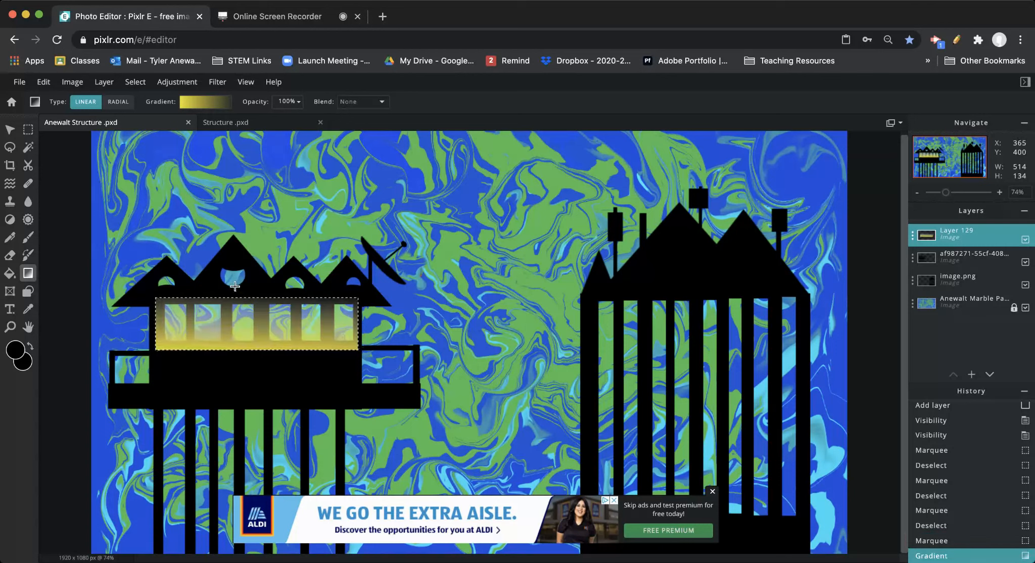
click(10, 129)
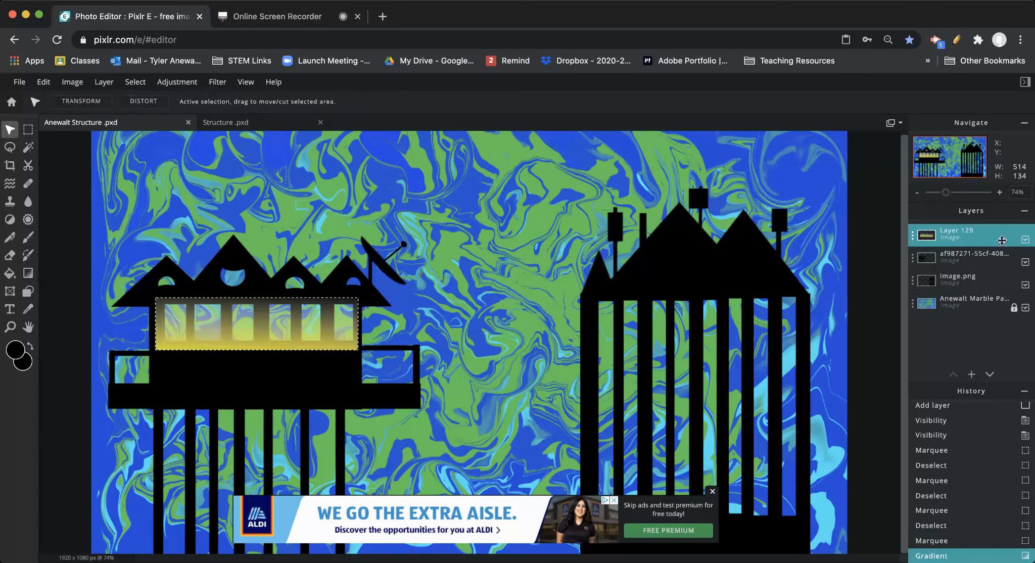
click(1026, 239)
click(1026, 240)
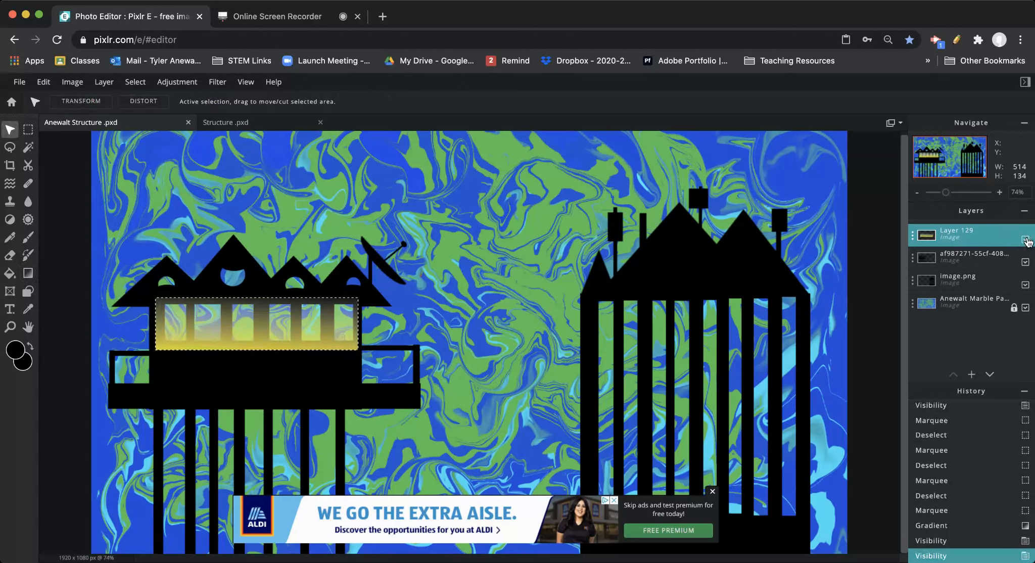
Switch to the marquee tool and move the gradient layer below both structure layers, directly above the marble background
click(27, 129)
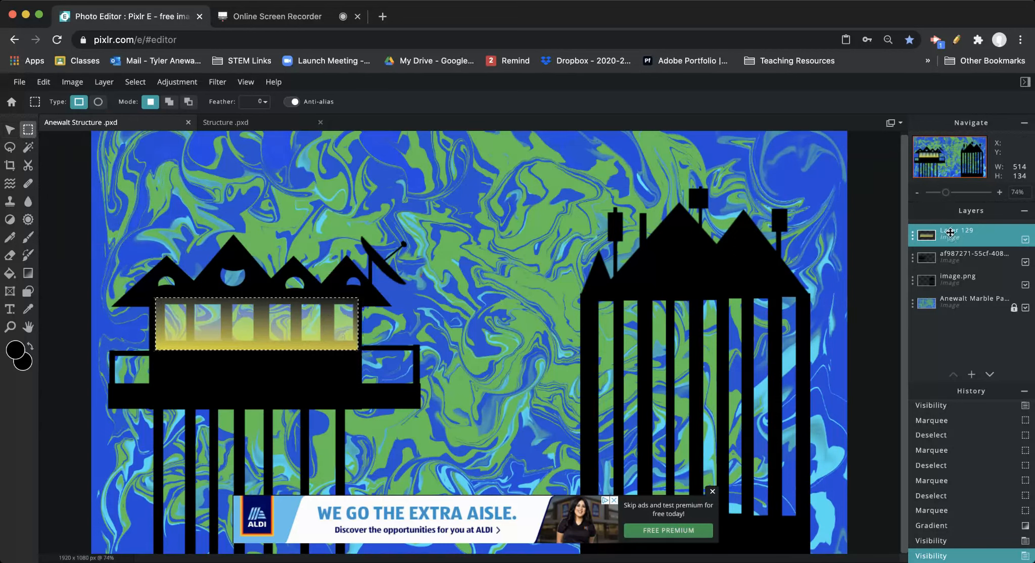
drag(950, 233, 942, 282)
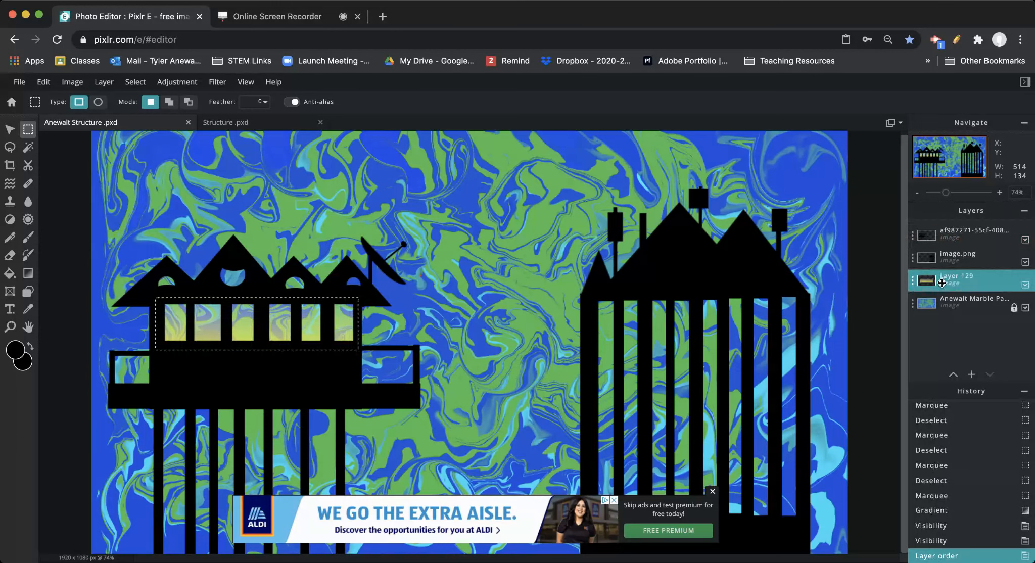
Nudge the selected yellow gradient slightly upward behind the window row, and clear the selection
click(15, 132)
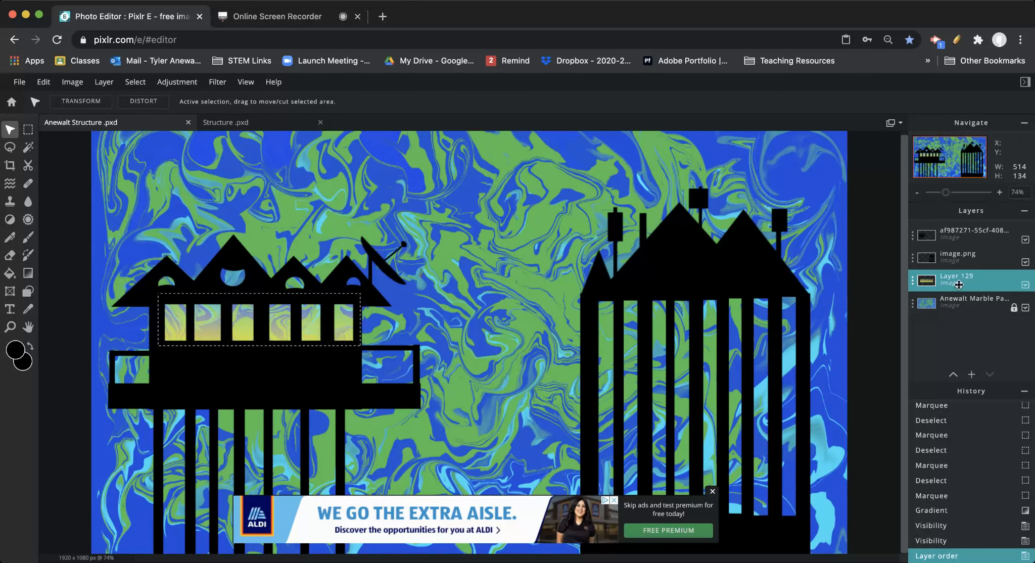
mouse_move(994, 279)
mouse_down()
mouse_move(991, 245)
mouse_move(985, 286)
mouse_up()
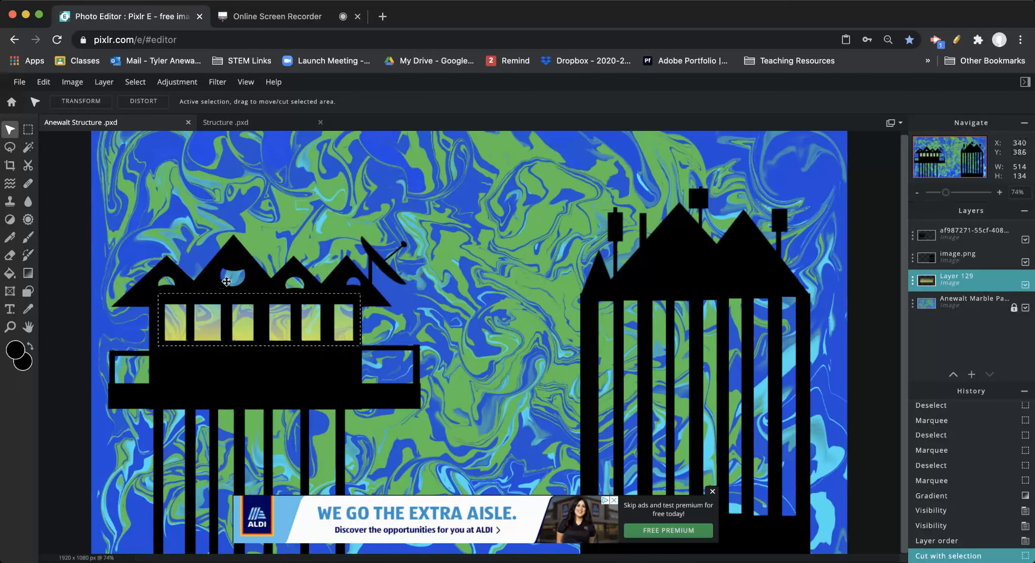
drag(946, 193, 952, 193)
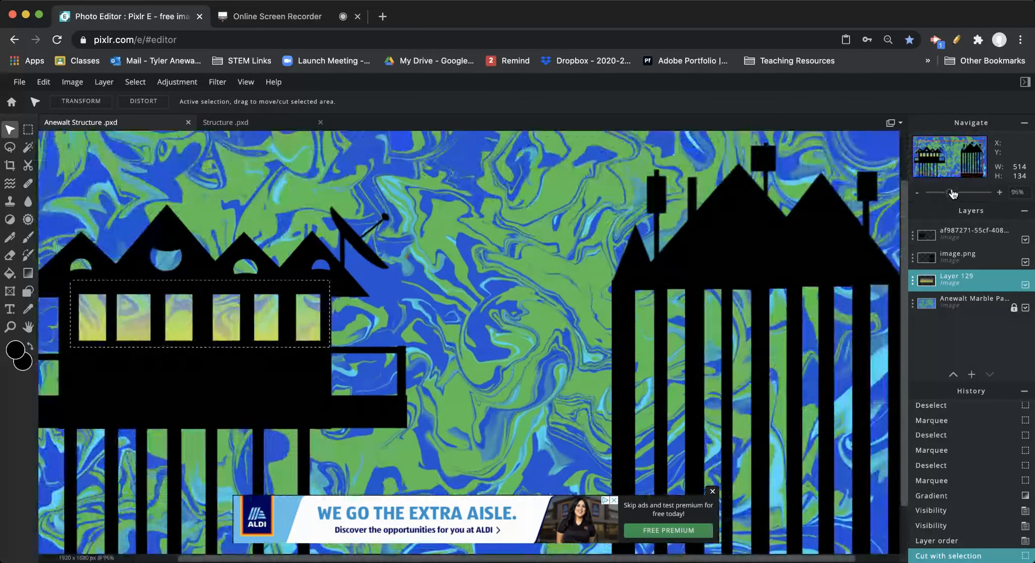
click(28, 129)
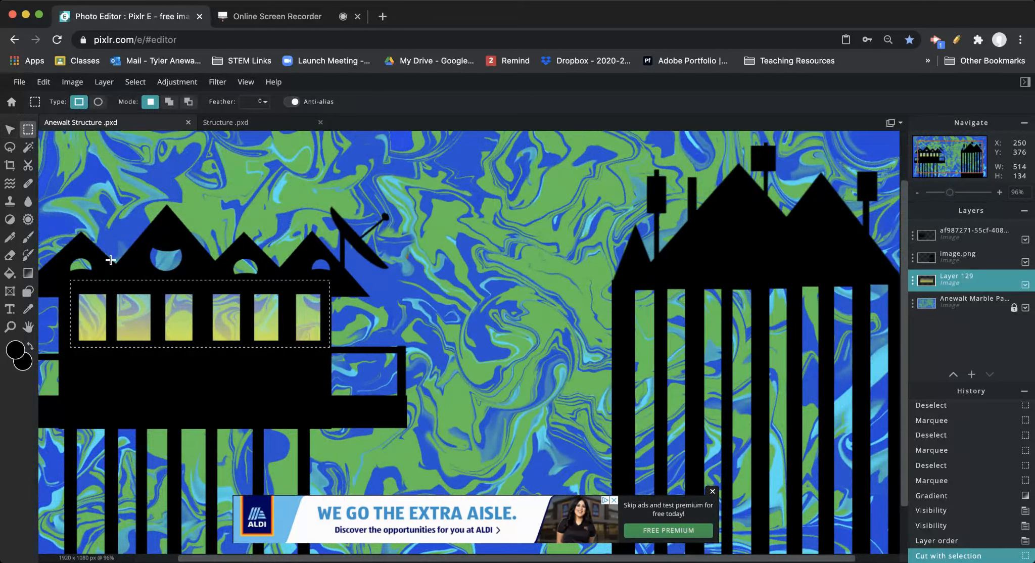
click(127, 263)
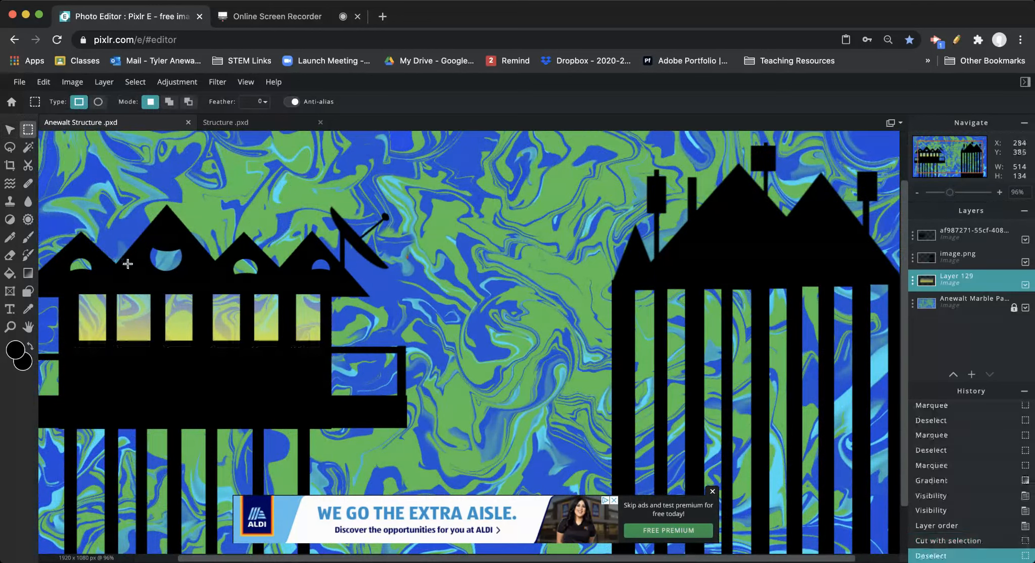
Select all four round roof windows of the left structure together, using elliptical marquees on the gradient layer
click(98, 102)
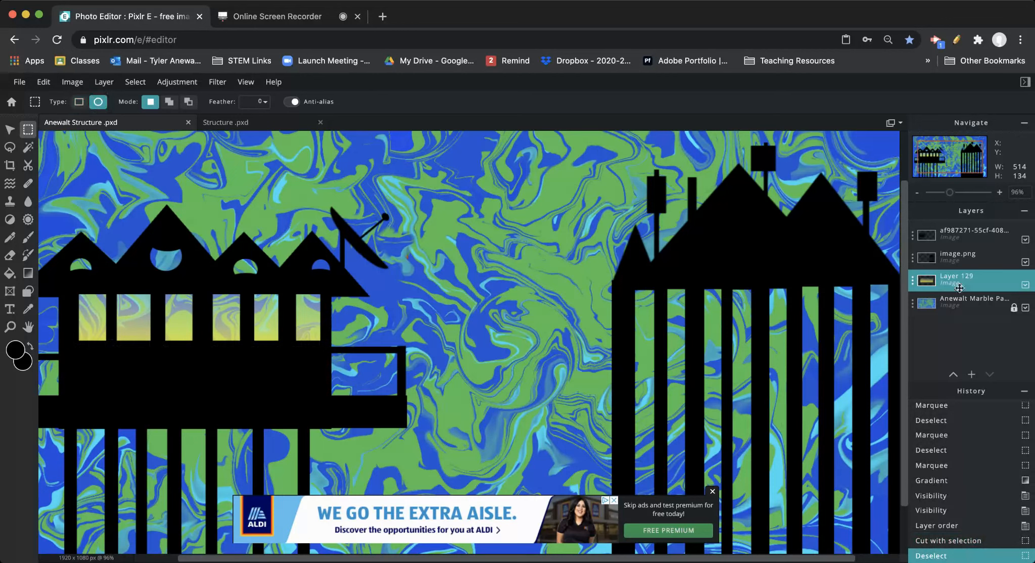
drag(63, 254, 98, 280)
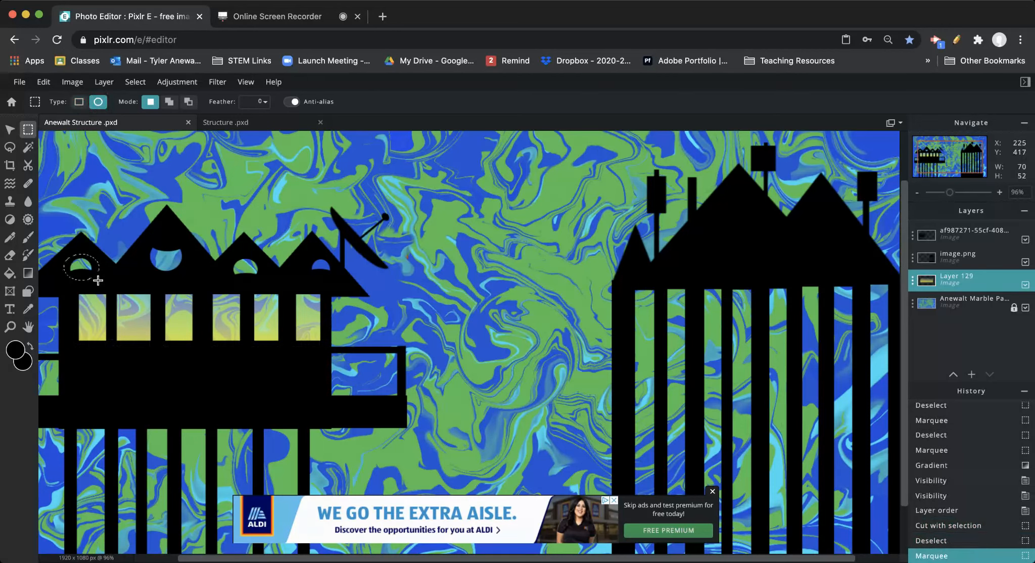
key(shift)
drag(144, 242, 263, 283)
drag(309, 255, 335, 281)
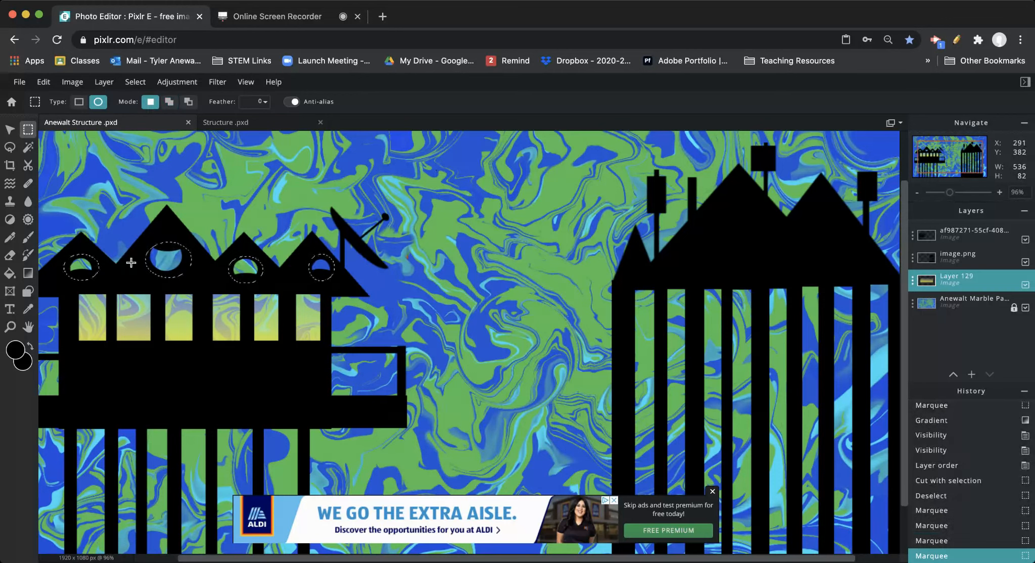
Set the linear gradient's starting color stop to red #FF0000
click(29, 275)
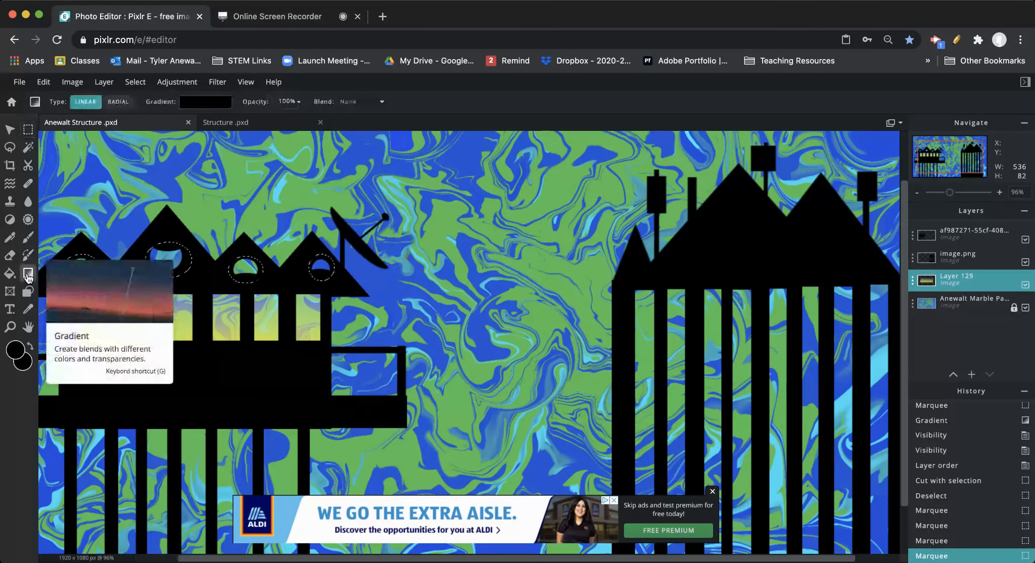
click(192, 106)
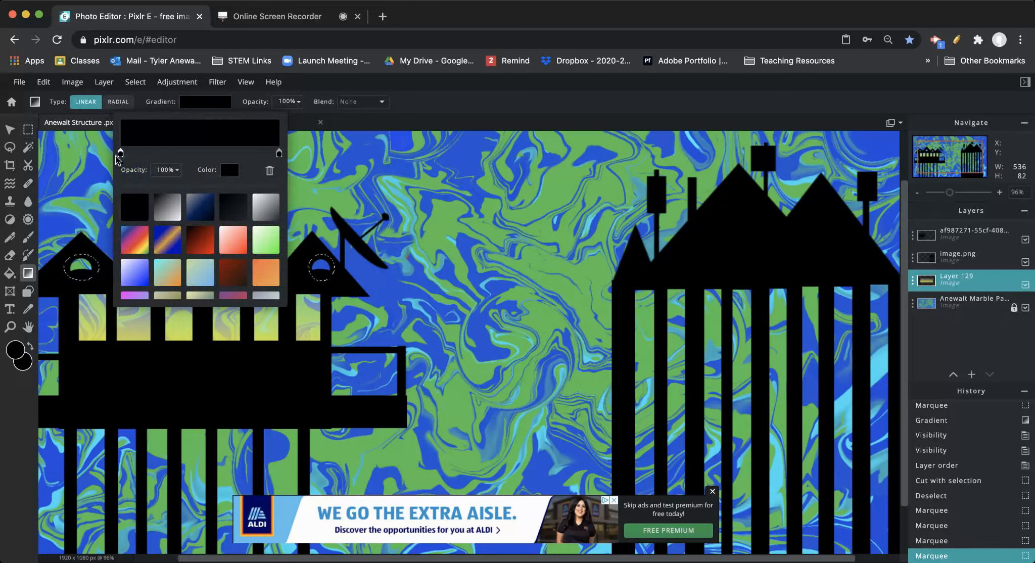
click(225, 172)
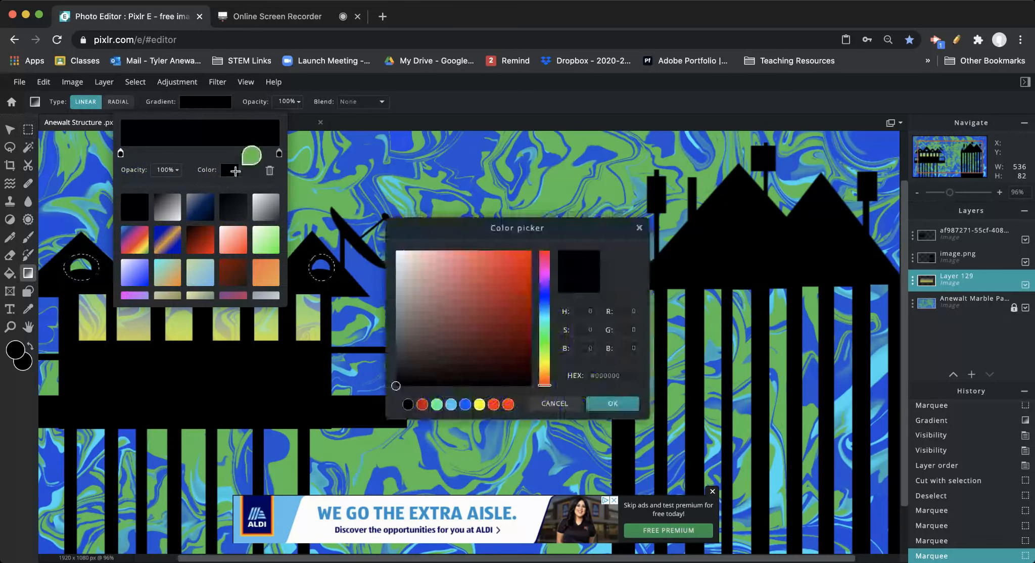
drag(511, 285, 535, 247)
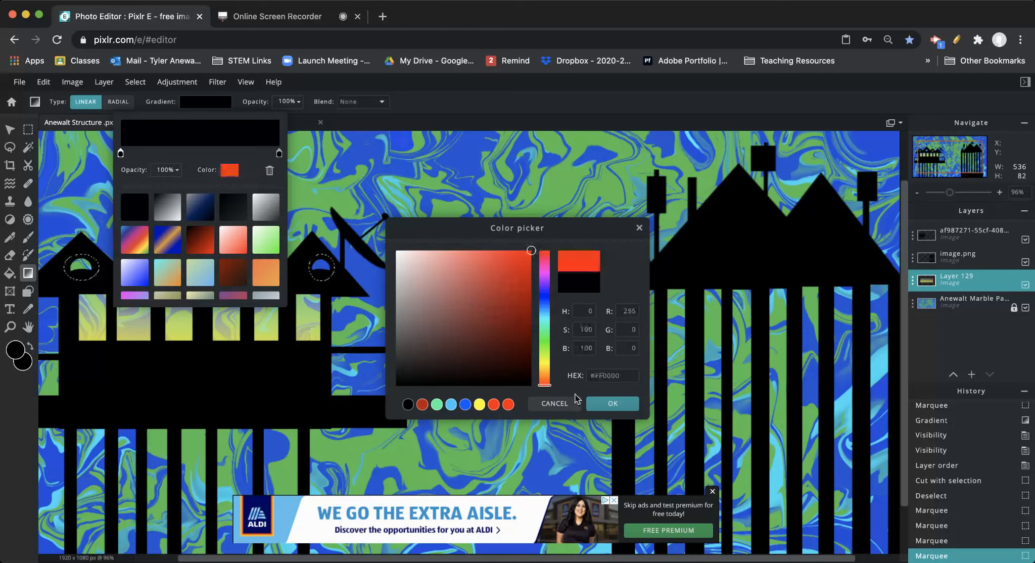
click(609, 404)
Set the gradient's black end stop to 0% opacity and close the gradient settings
click(279, 153)
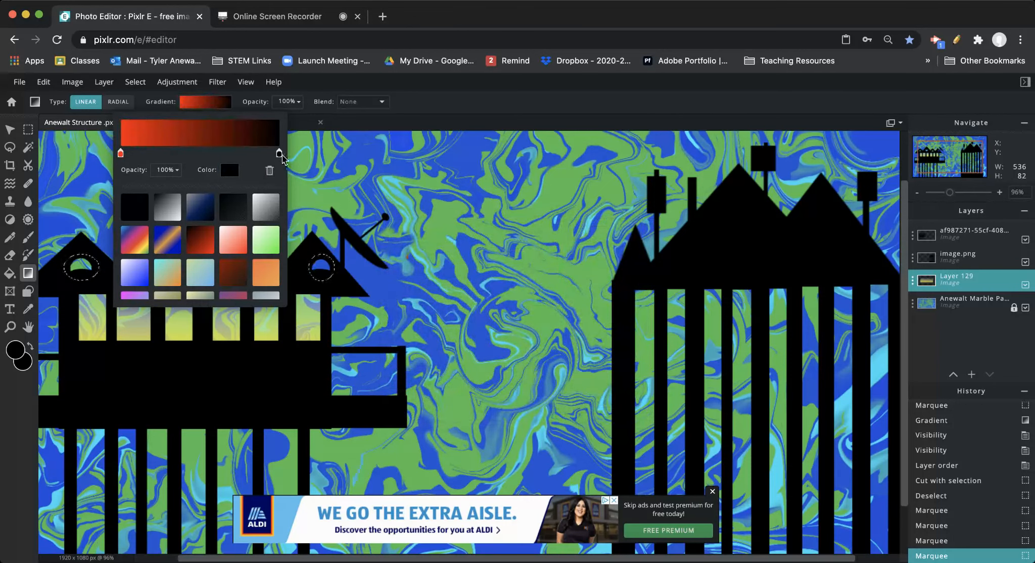
click(173, 172)
text(0)
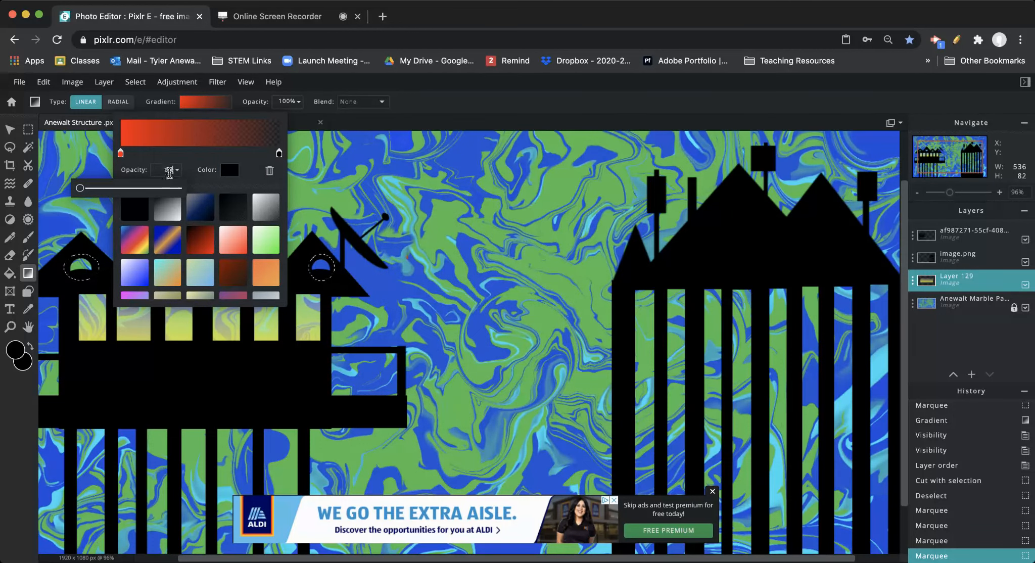
click(108, 257)
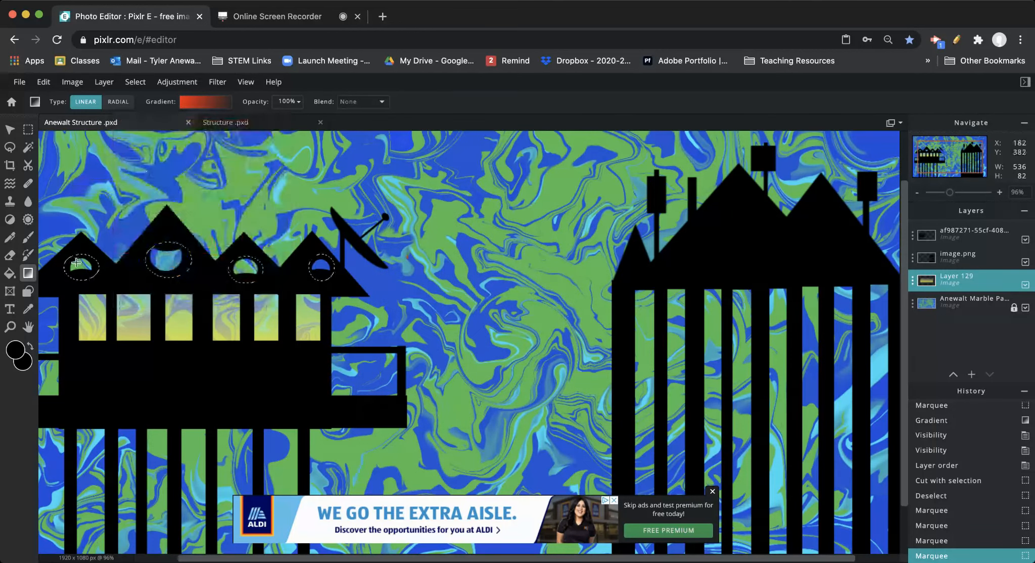
drag(165, 285, 200, 171)
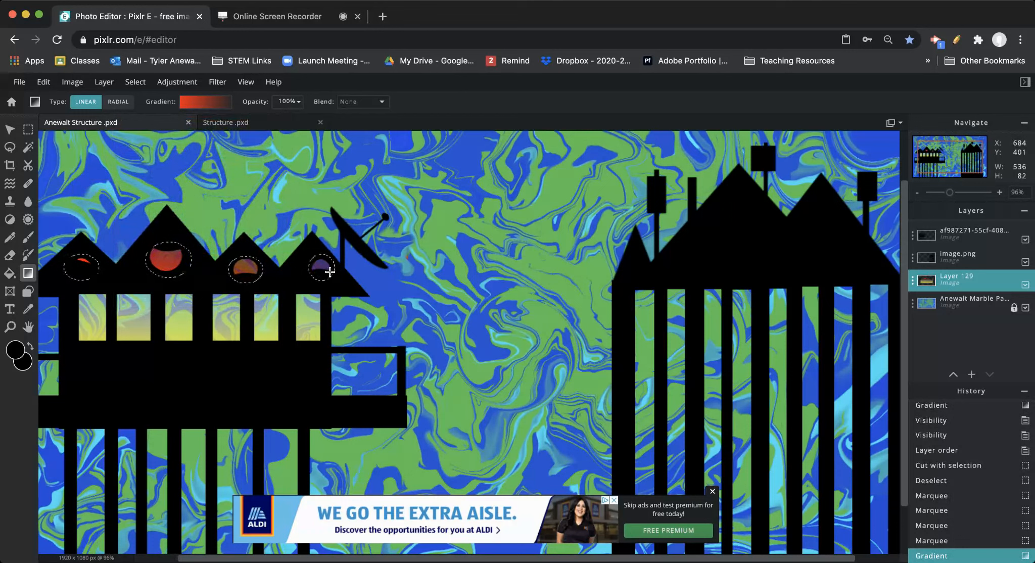
key(ctrl+z)
drag(338, 278, 316, 254)
key(ctrl+z)
Apply the red gradient vertically across the round roof windows, fading upward from their base, and clear the selection
drag(189, 283, 191, 233)
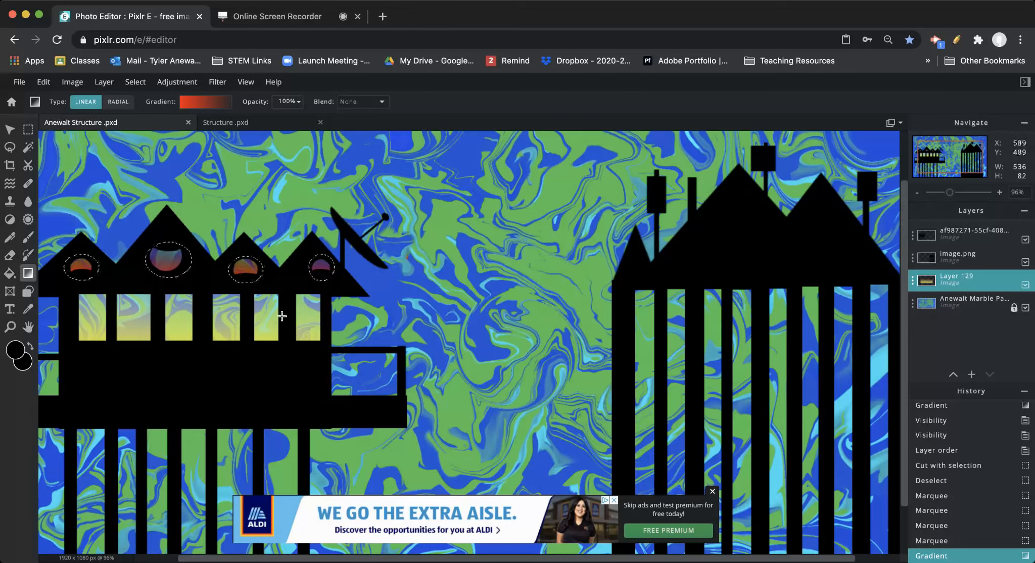
scroll(415, 425, down, 3)
scroll(414, 425, right, 3)
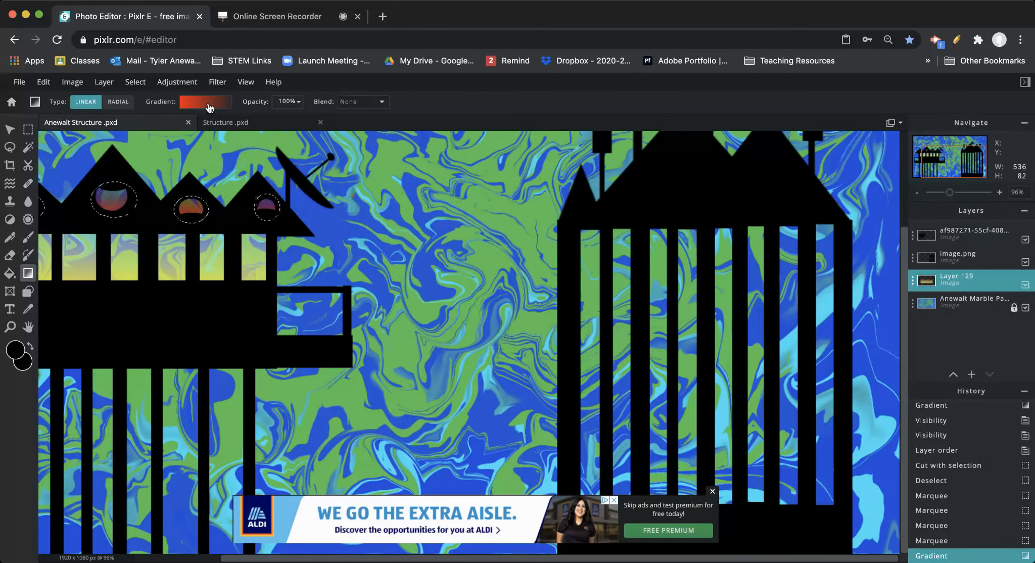
key(ctrl+d)
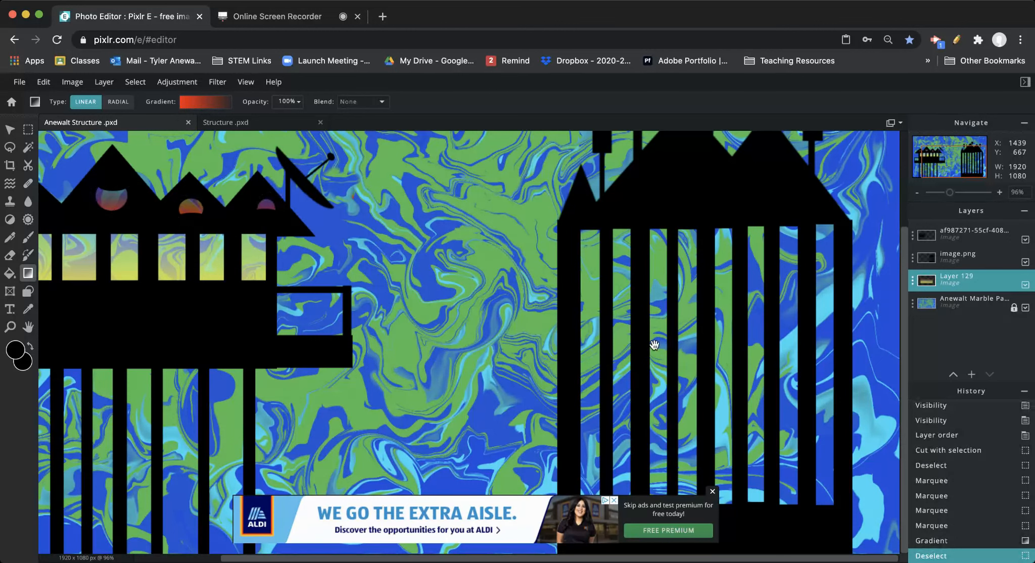
Close the advertisement banner and add a new empty layer
click(712, 491)
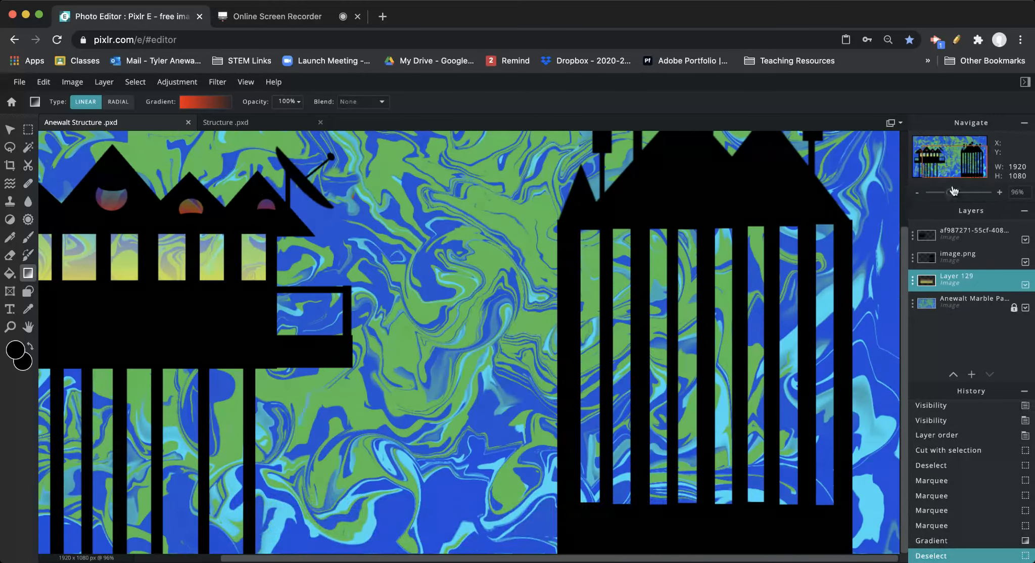
drag(950, 193, 950, 196)
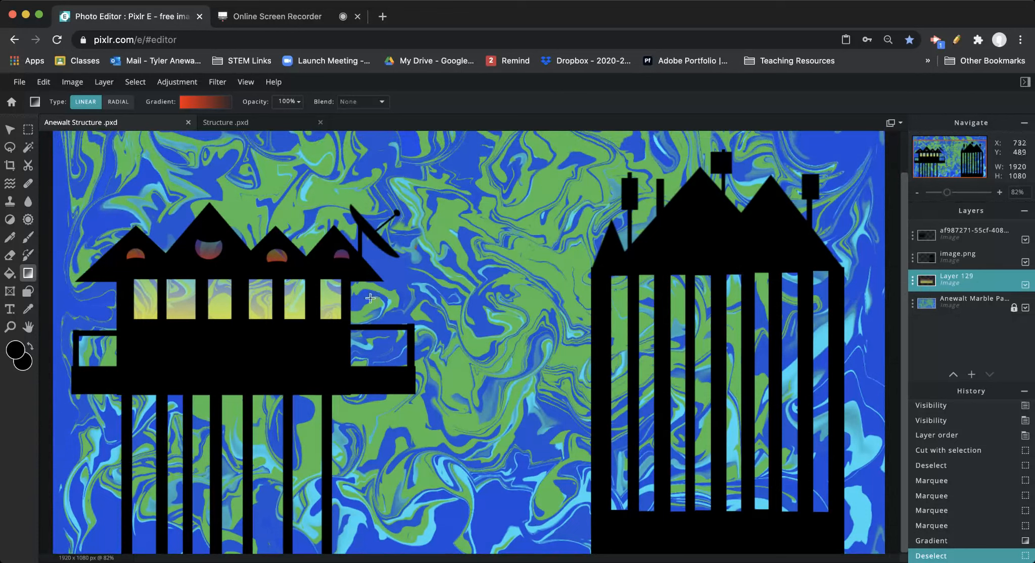
click(971, 375)
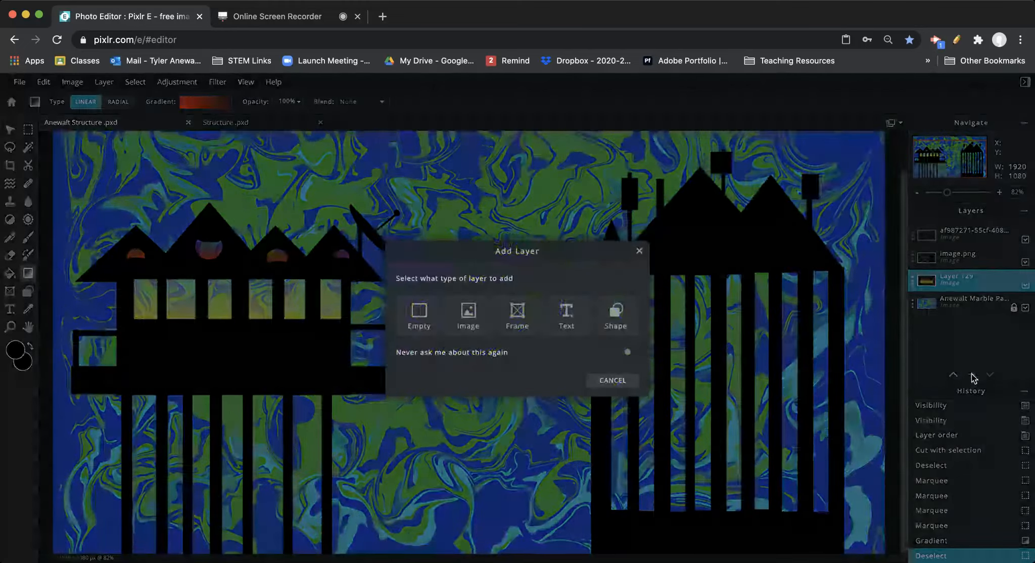
click(428, 329)
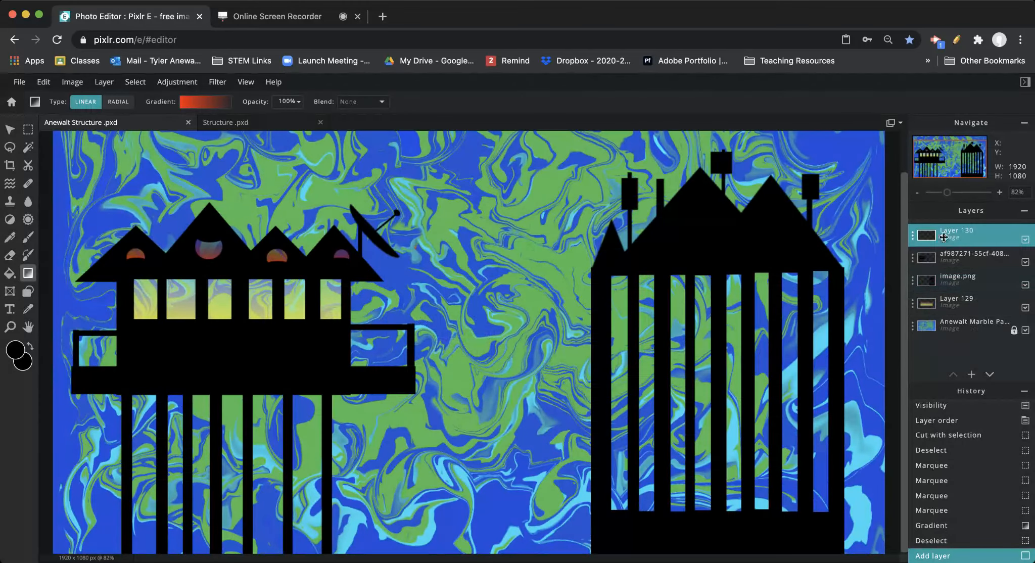
Hide and reshow the structure layer directly below the new empty layer to identify it, and reselect the empty layer
click(921, 261)
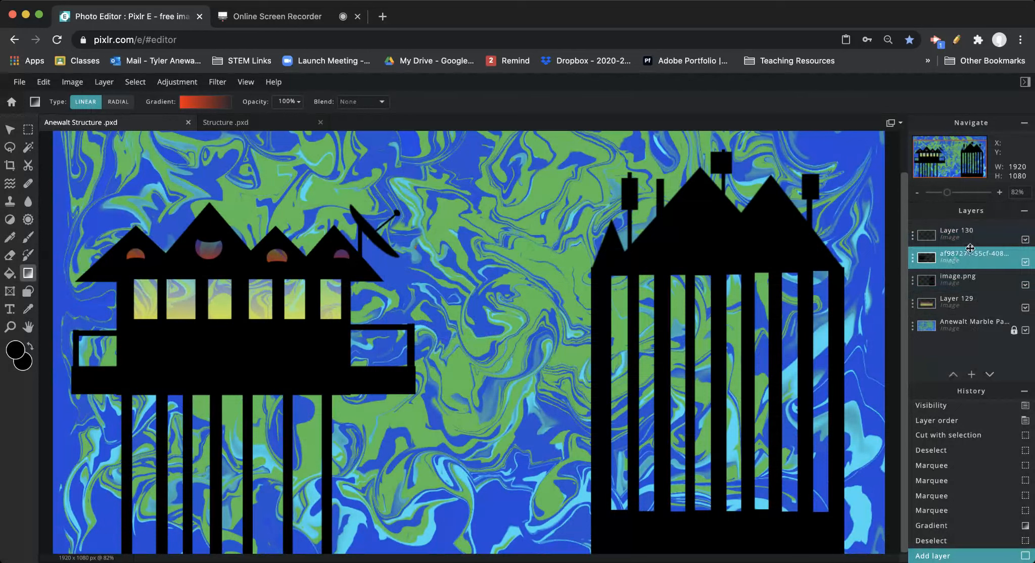
click(1025, 262)
click(1025, 262)
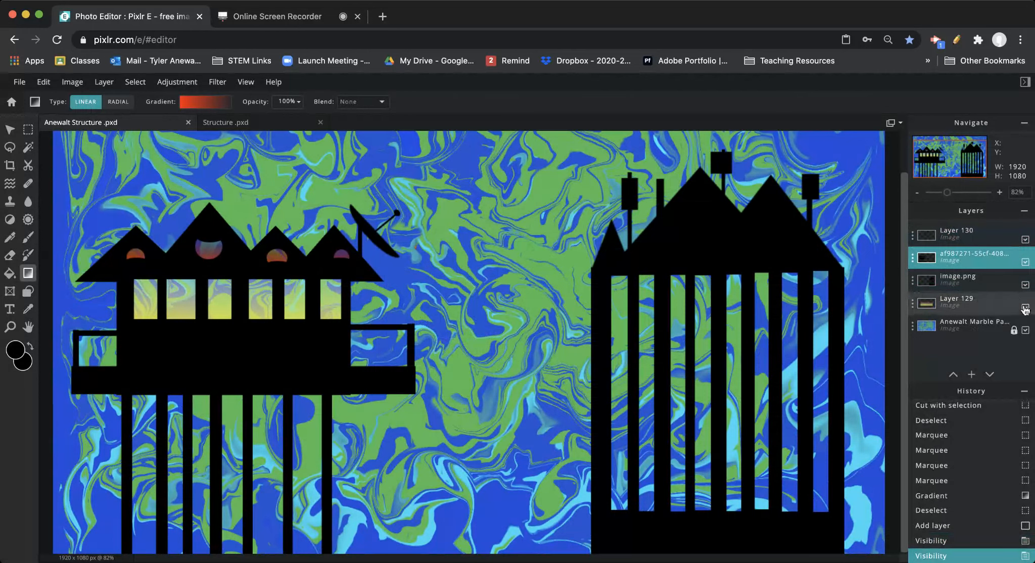
click(953, 237)
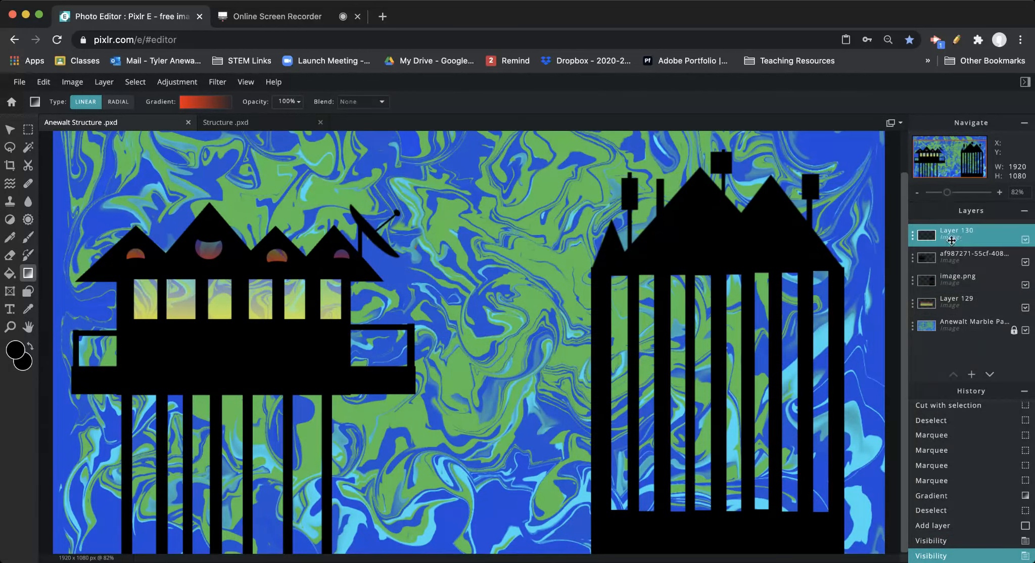
Select the whole group of tall openings in the right structure with a rectangular marquee of about 537 by 595 px
click(27, 128)
drag(601, 268, 778, 486)
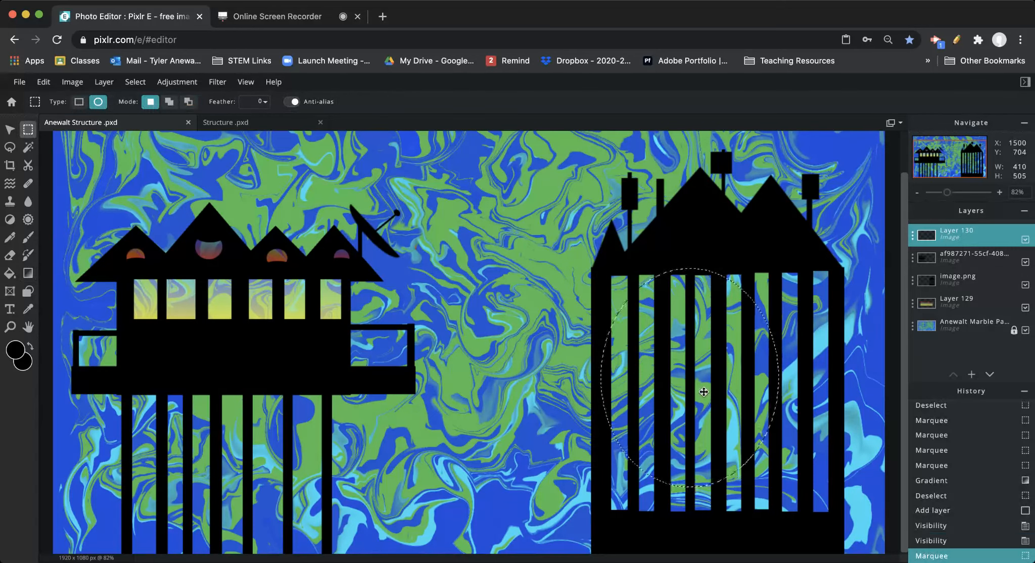
key(super+d)
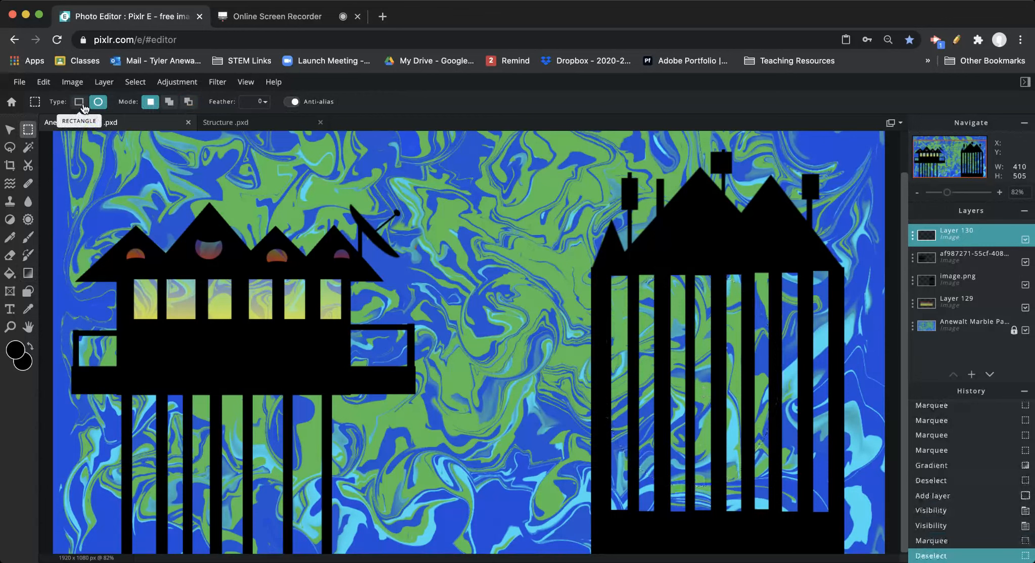
click(79, 106)
drag(603, 268, 833, 525)
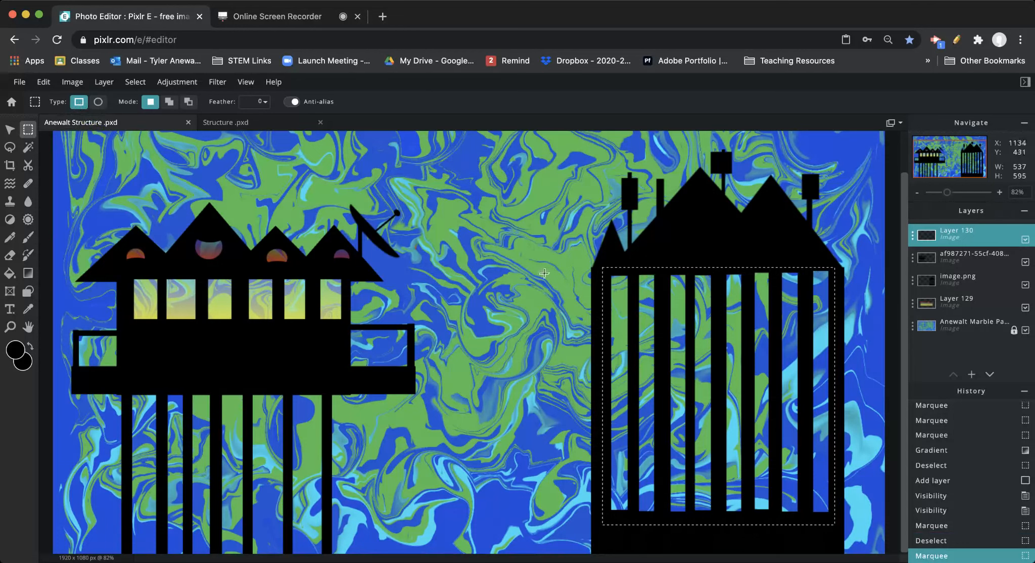
Set the linear gradient's starting color stop to orange #D85508
click(28, 273)
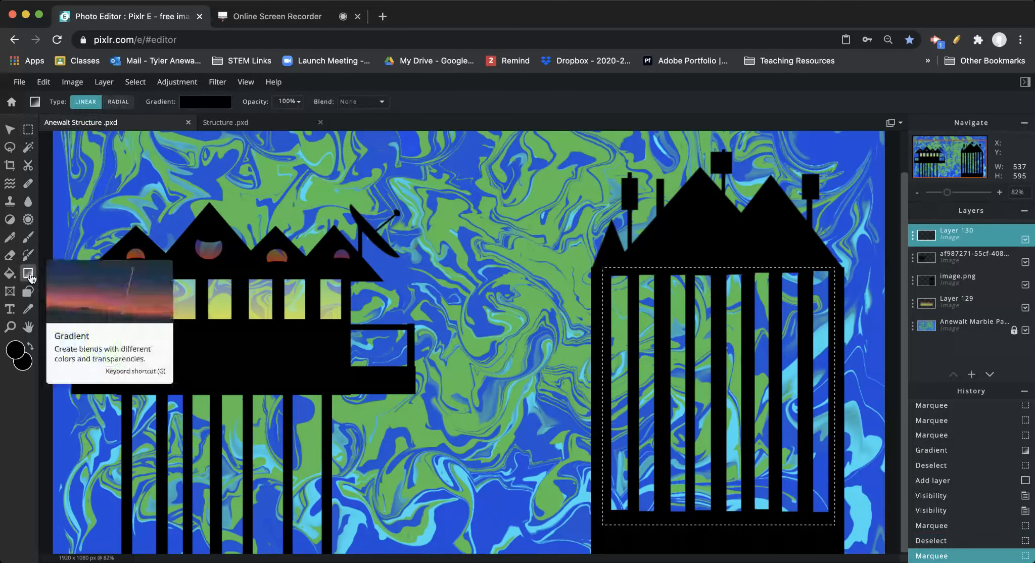
click(196, 103)
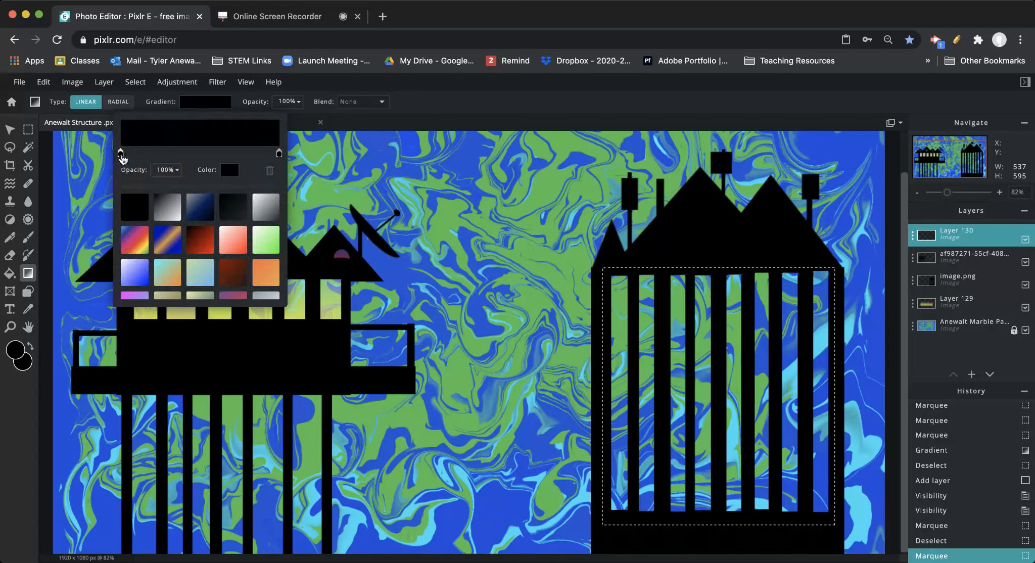
click(230, 170)
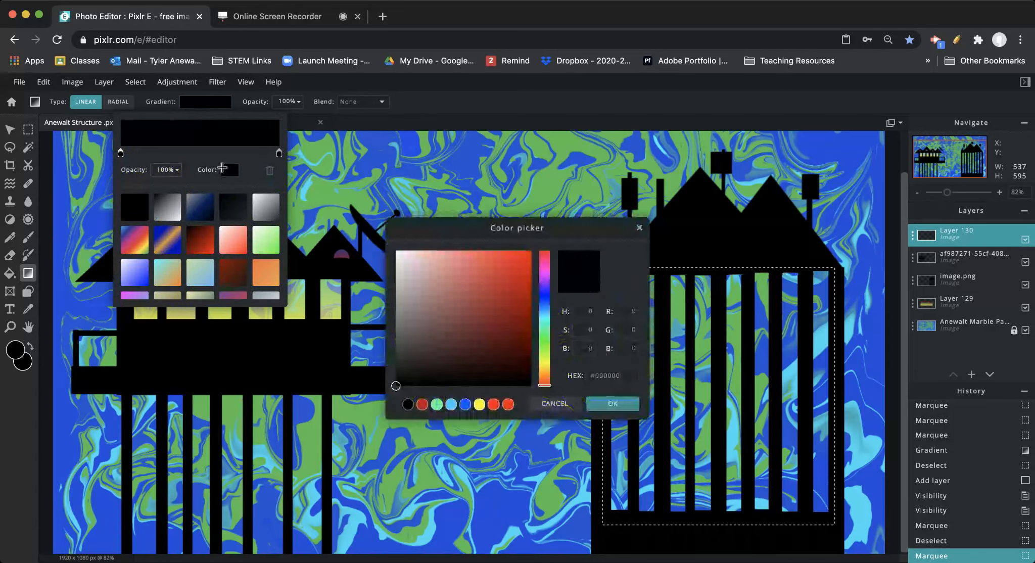
click(120, 155)
click(222, 171)
drag(511, 272, 526, 271)
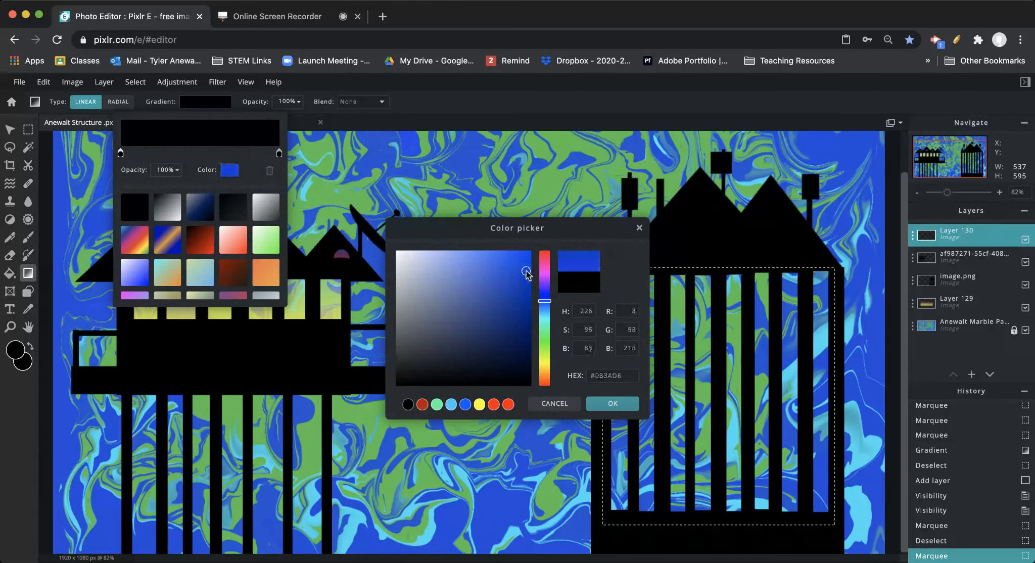
drag(545, 334, 545, 382)
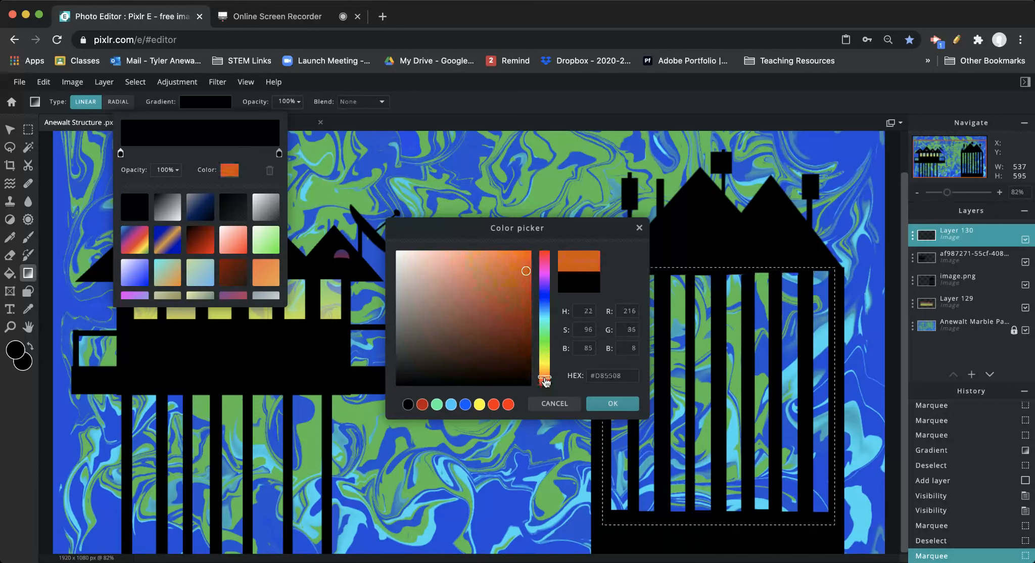
click(612, 403)
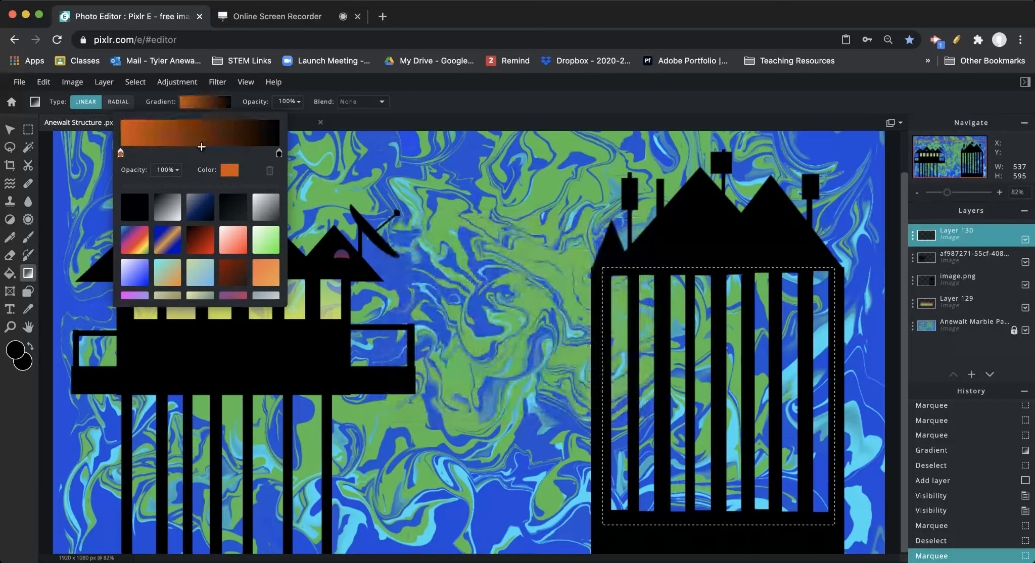
Set the gradient's black end stop to 0% opacity and apply the orange fade downward across the selected tall openings
click(279, 154)
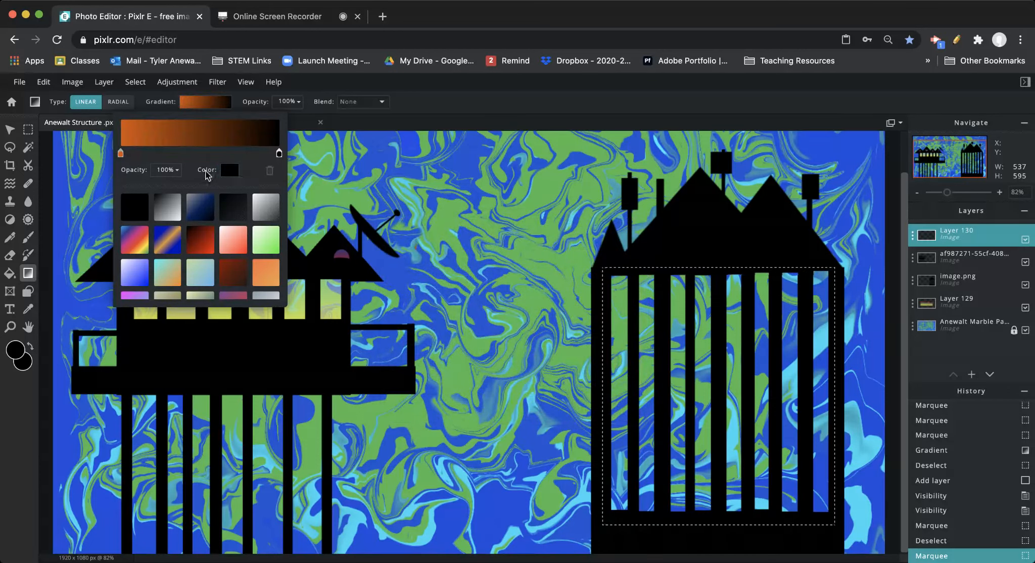
click(169, 170)
drag(179, 188, 36, 186)
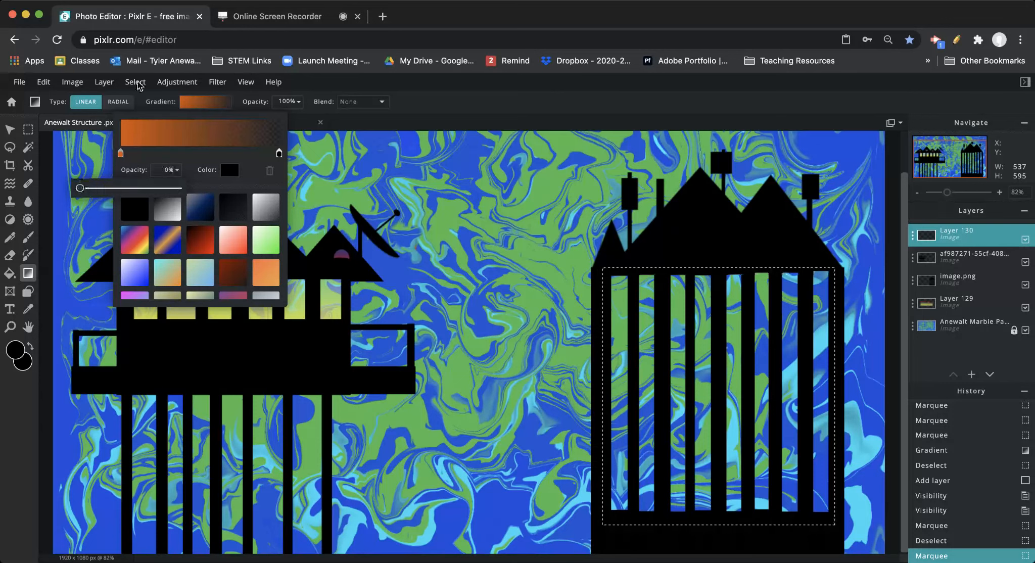
click(626, 344)
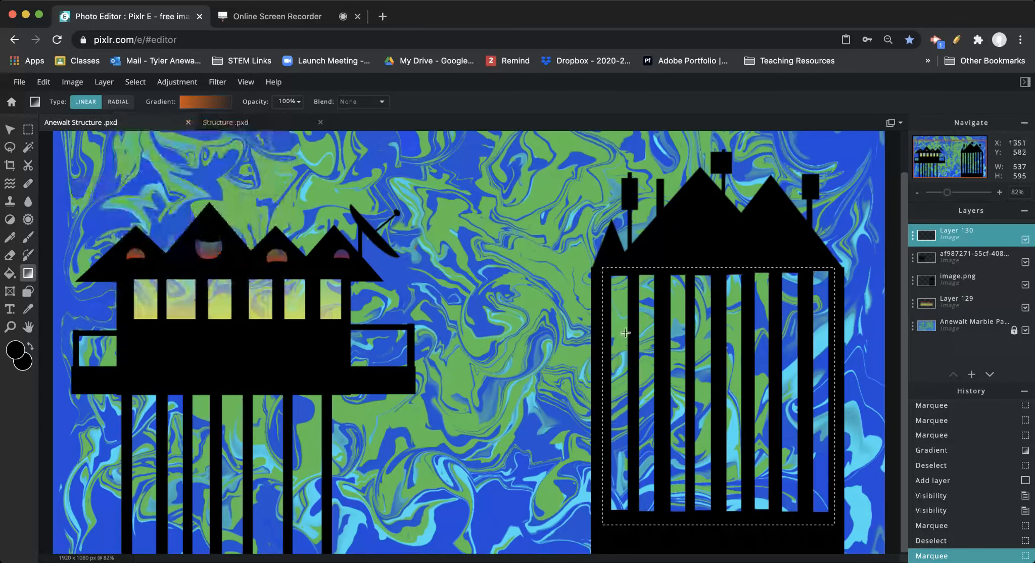
drag(716, 262, 724, 451)
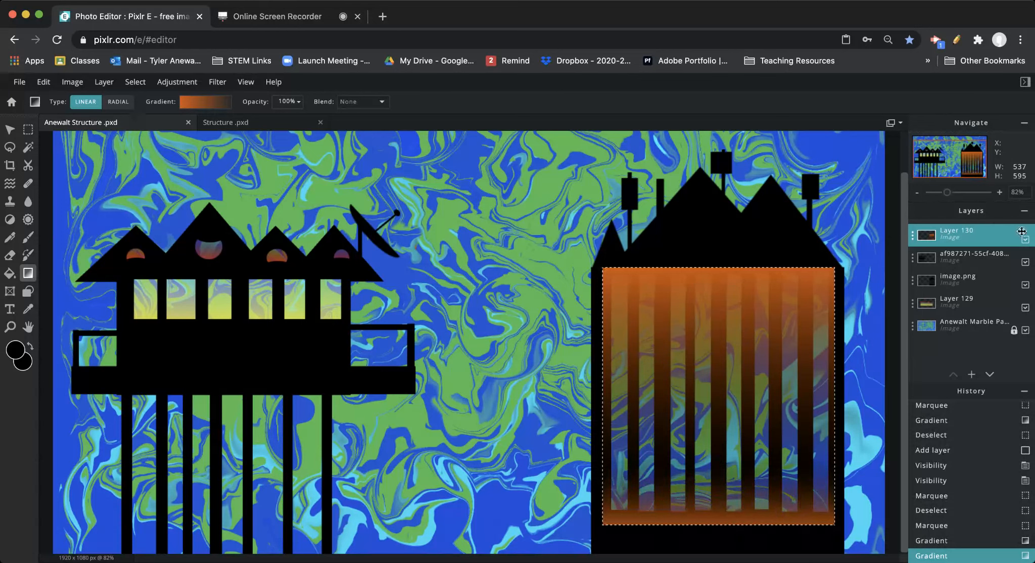
Toggle the orange gradient layer's visibility to compare the canvas with and without it, and clear the selection
click(1025, 239)
click(1025, 239)
click(1025, 239)
click(1026, 239)
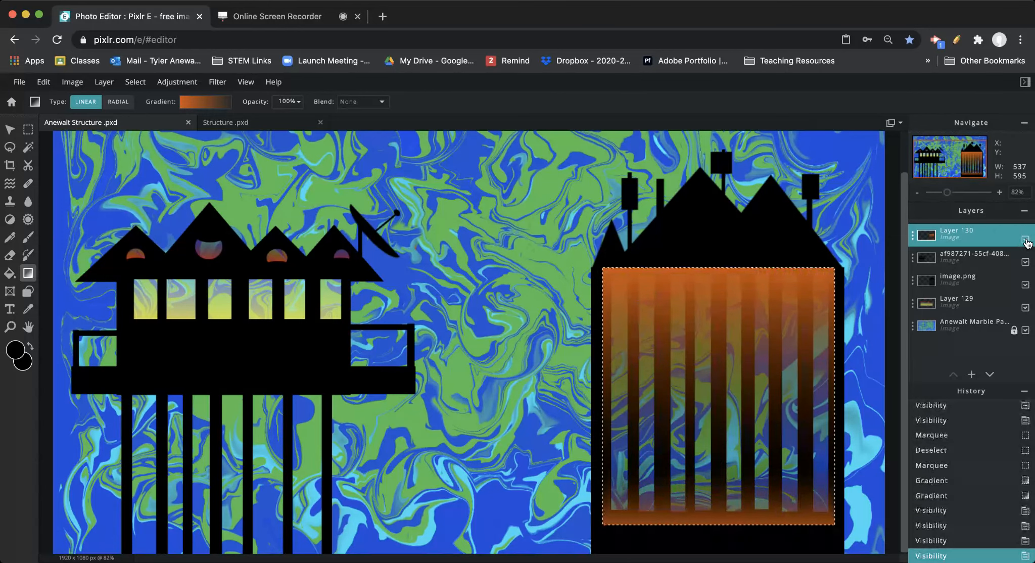
click(1025, 239)
click(1025, 239)
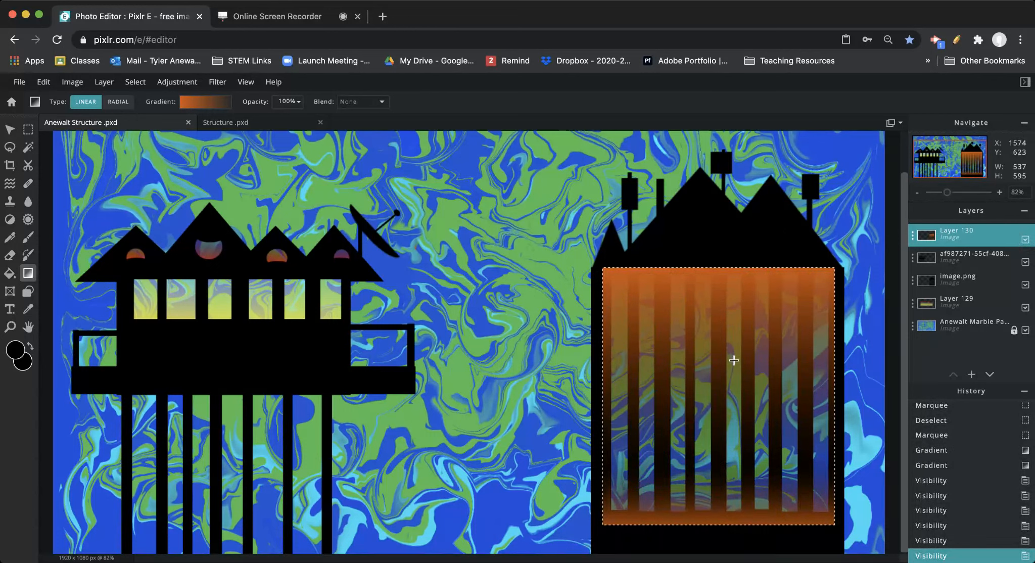
key(super+d)
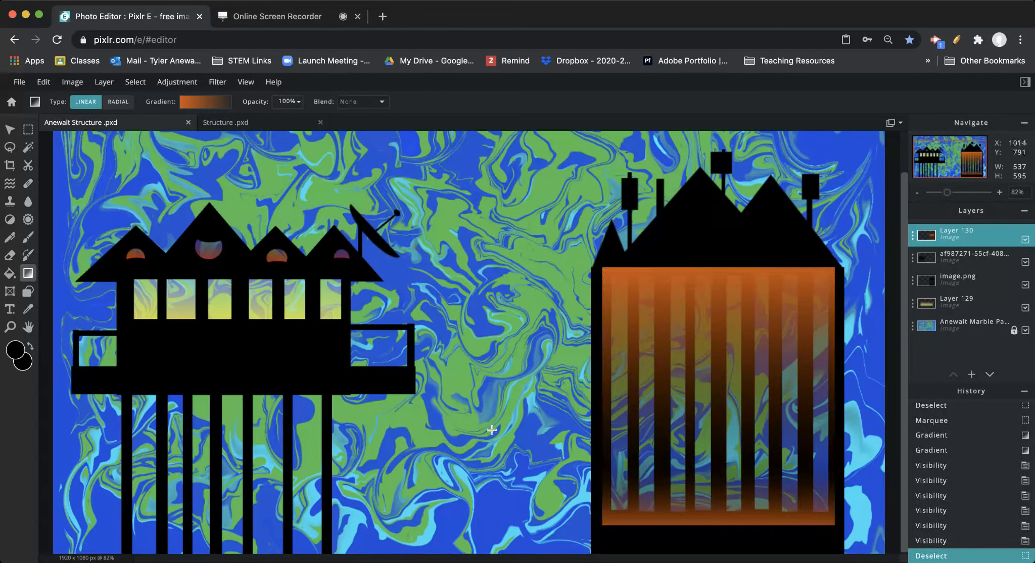
Undo a trial gradient drawn without a selection and move the orange gradient layer directly above the marble background
drag(428, 499, 491, 350)
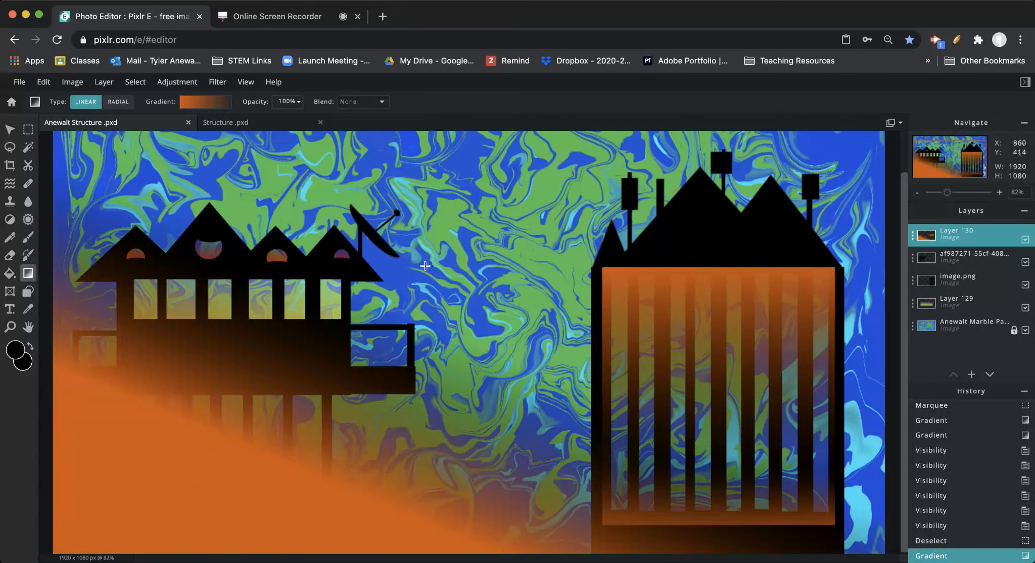
key(super+z)
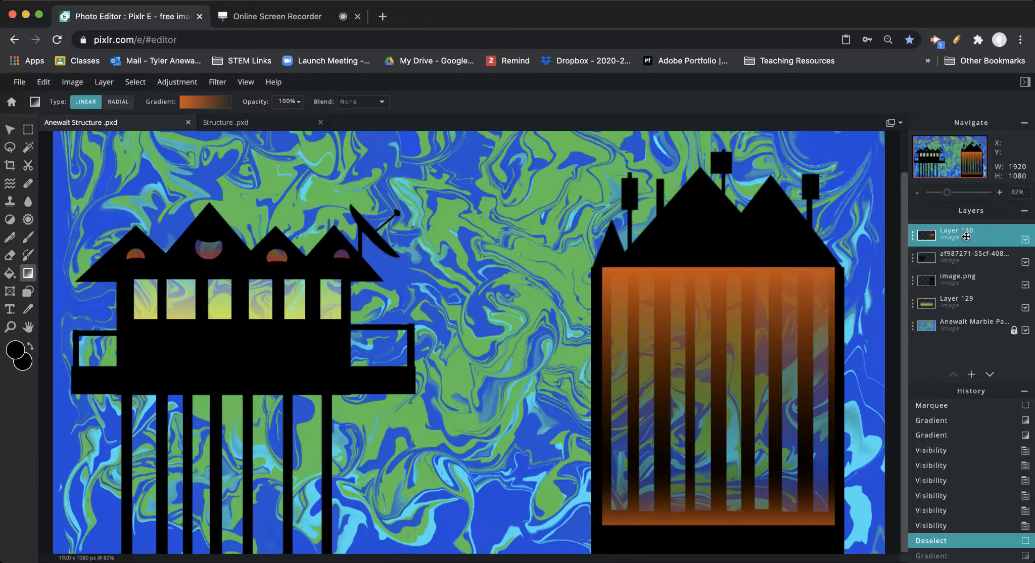
drag(966, 235, 962, 306)
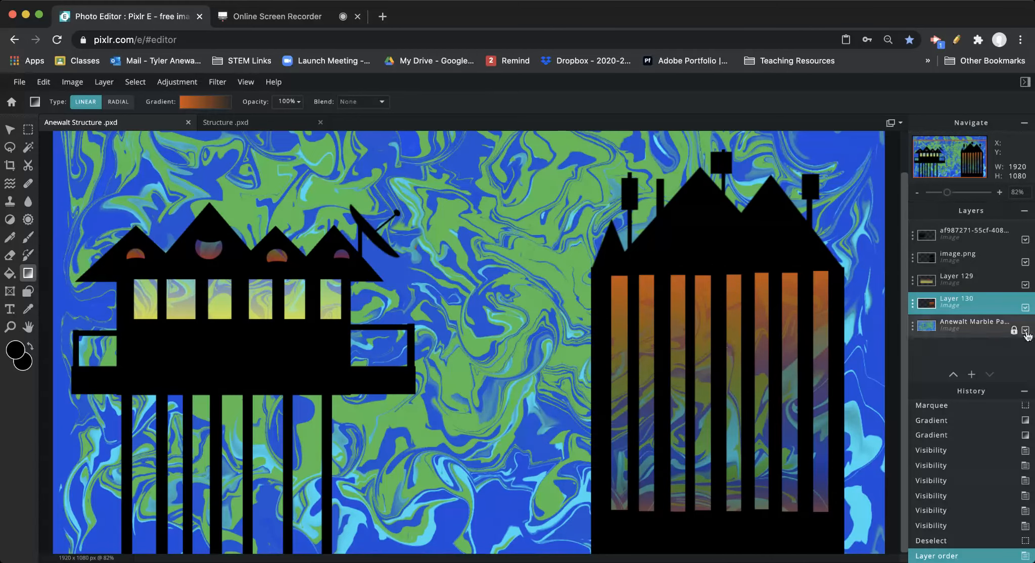
Draw overlapping filled black ellipses along the canvas's lower edge beneath the left structure's stilts to form ground mounds
drag(947, 192, 941, 193)
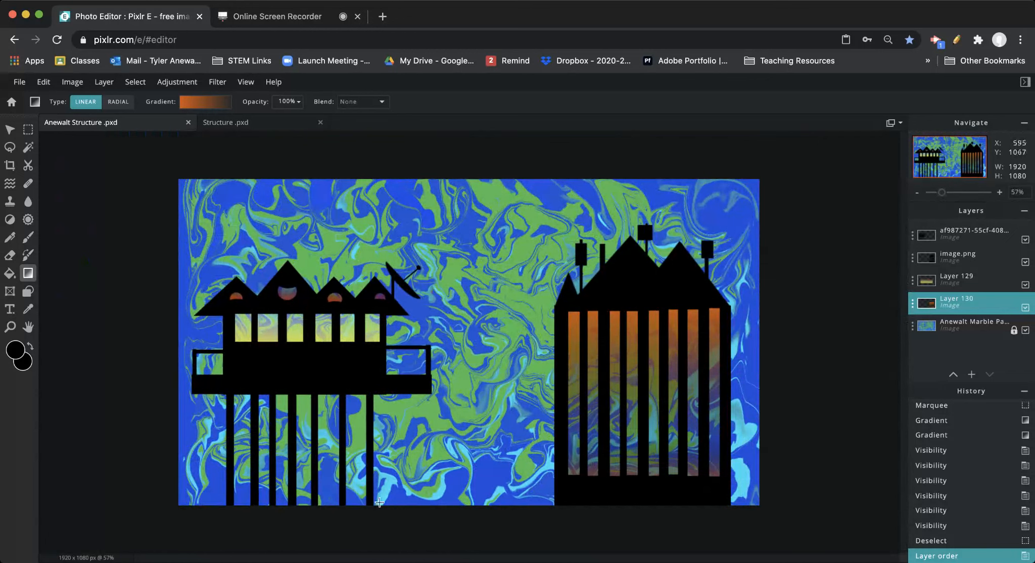
click(28, 291)
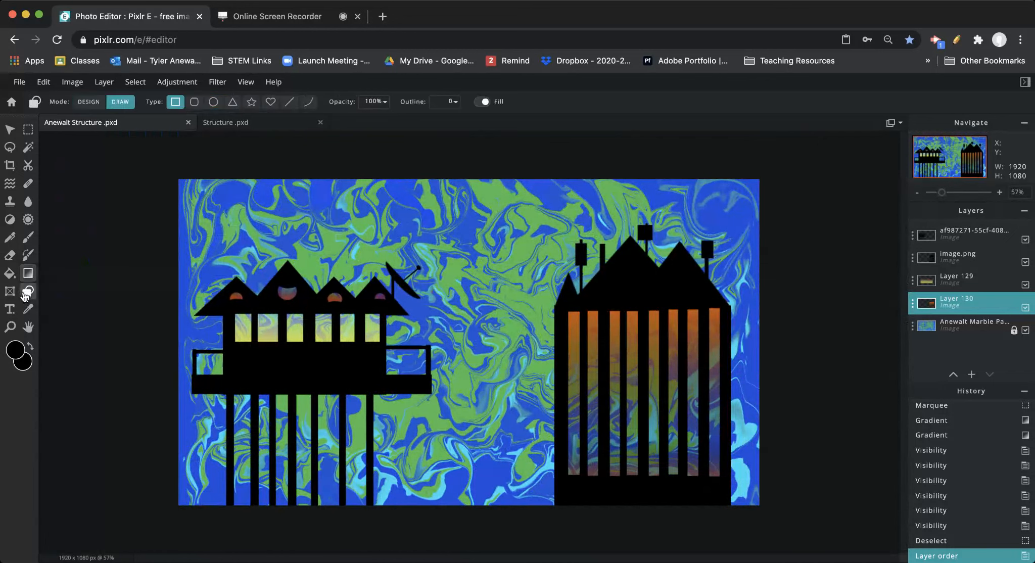
click(213, 104)
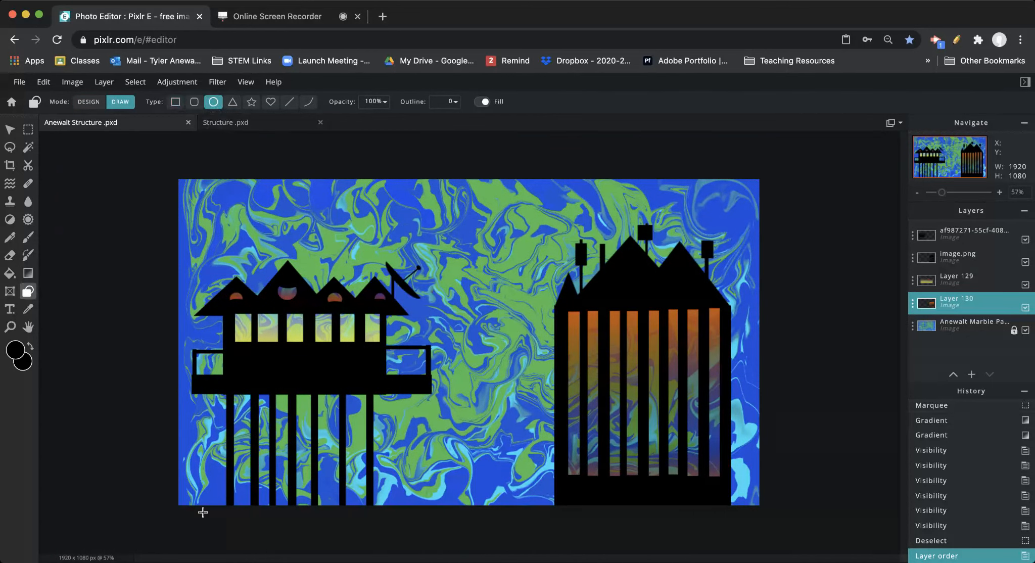
mouse_move(187, 493)
mouse_down()
mouse_move(240, 512)
mouse_move(209, 509)
mouse_move(244, 499)
mouse_move(283, 508)
mouse_move(316, 492)
mouse_move(337, 497)
mouse_move(335, 517)
mouse_up()
scroll(301, 518, down, 1)
scroll(338, 497, up, 1)
scroll(320, 502, up, 1)
drag(275, 507, 289, 526)
scroll(290, 525, up, 3)
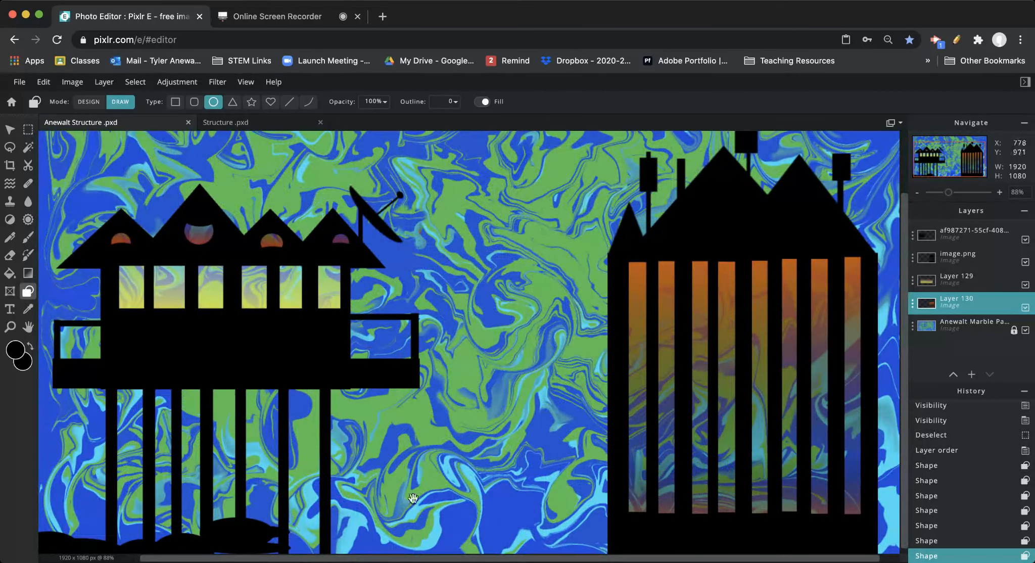
Extend the black ground with more filled ellipses from the left structure's stilts past the right structure to the canvas edge
drag(948, 192, 941, 192)
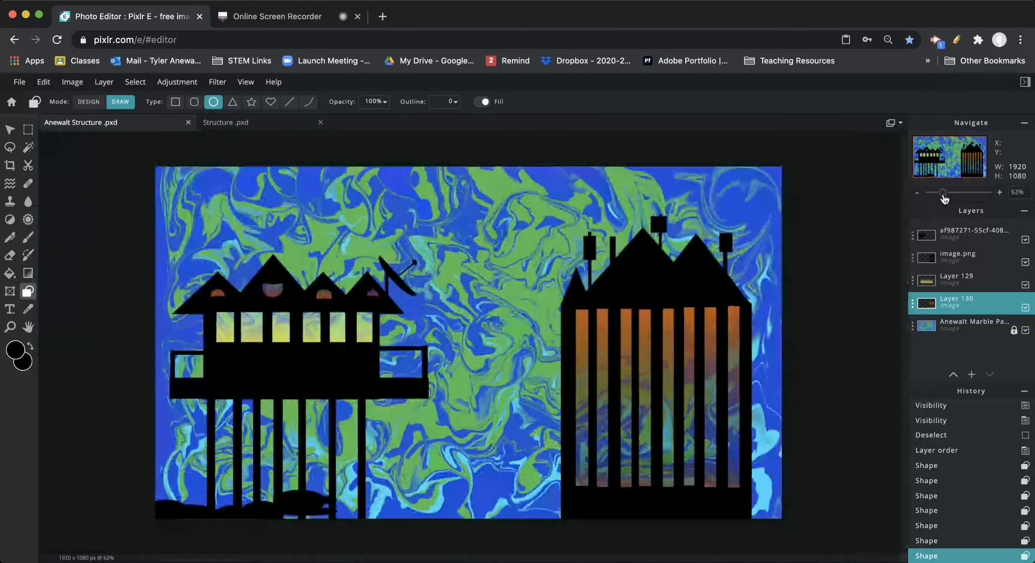
drag(285, 498, 384, 535)
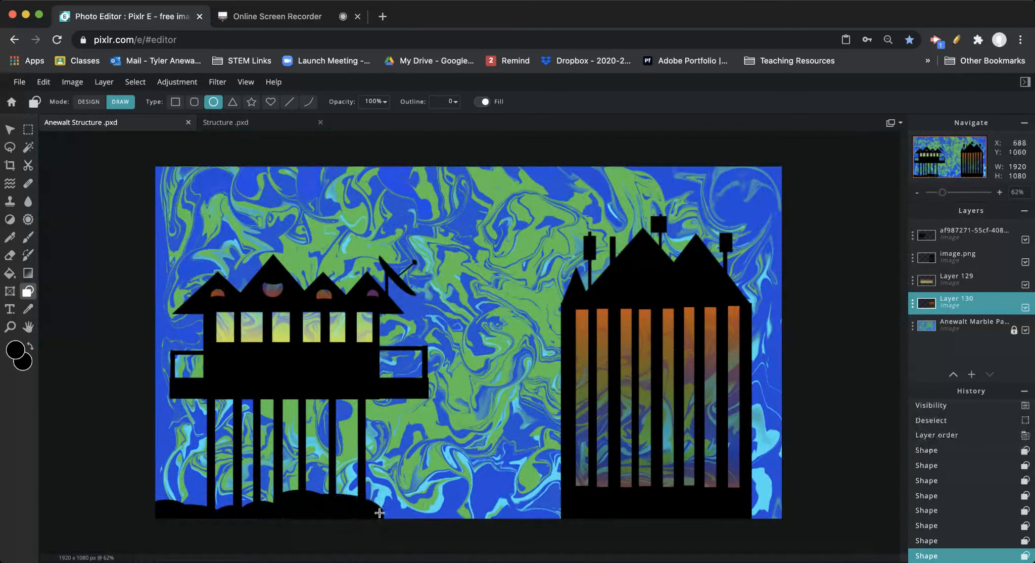
drag(376, 494, 511, 551)
drag(479, 488, 557, 533)
scroll(549, 481, down, 2)
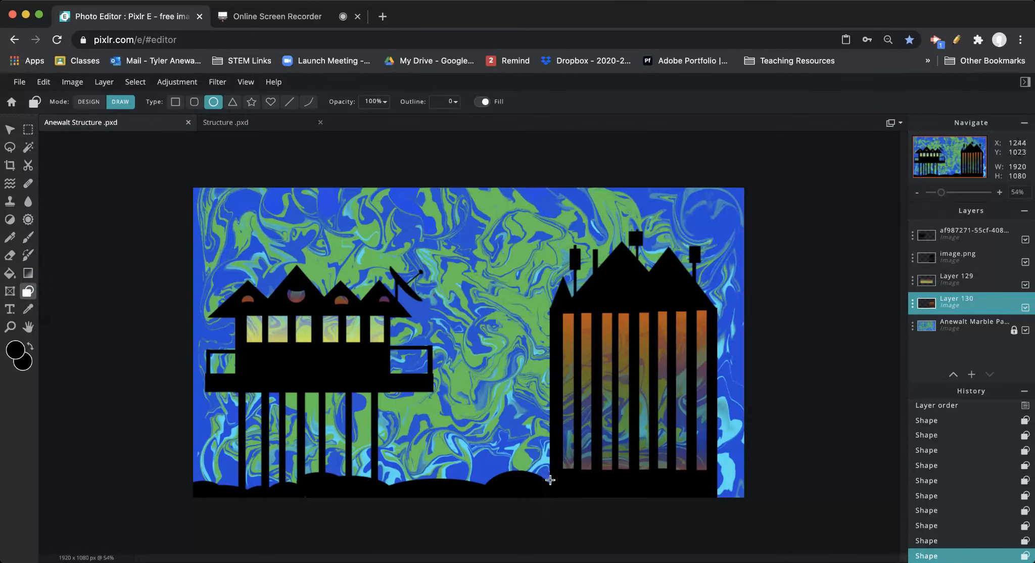
scroll(585, 507, down, 1)
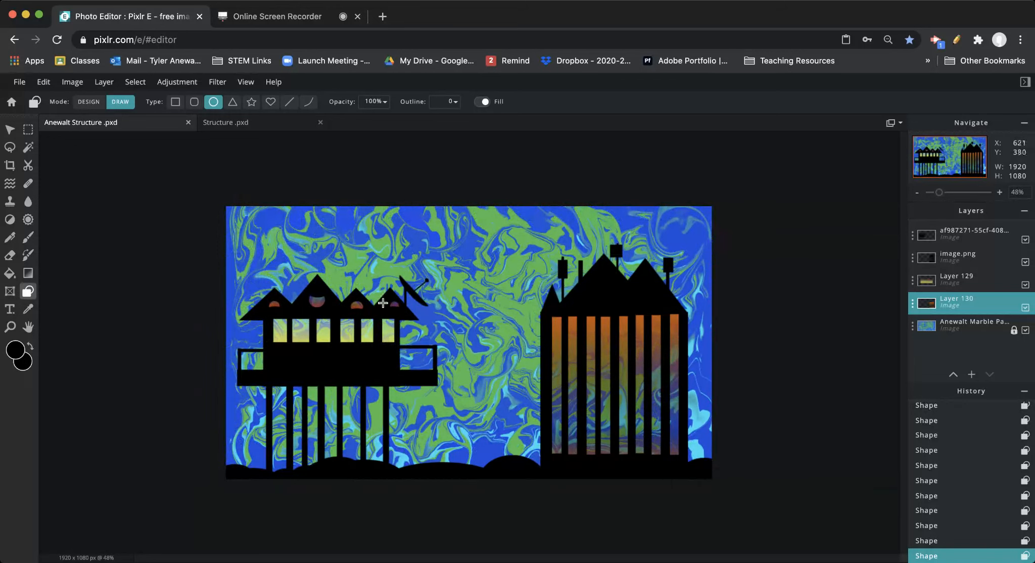
Move the layer with the orange gradient and ground mounds above Layer 129, and dismiss the Add Layer dialog without adding anything
mouse_move(957, 306)
mouse_down()
mouse_move(969, 227)
mouse_move(963, 289)
mouse_up()
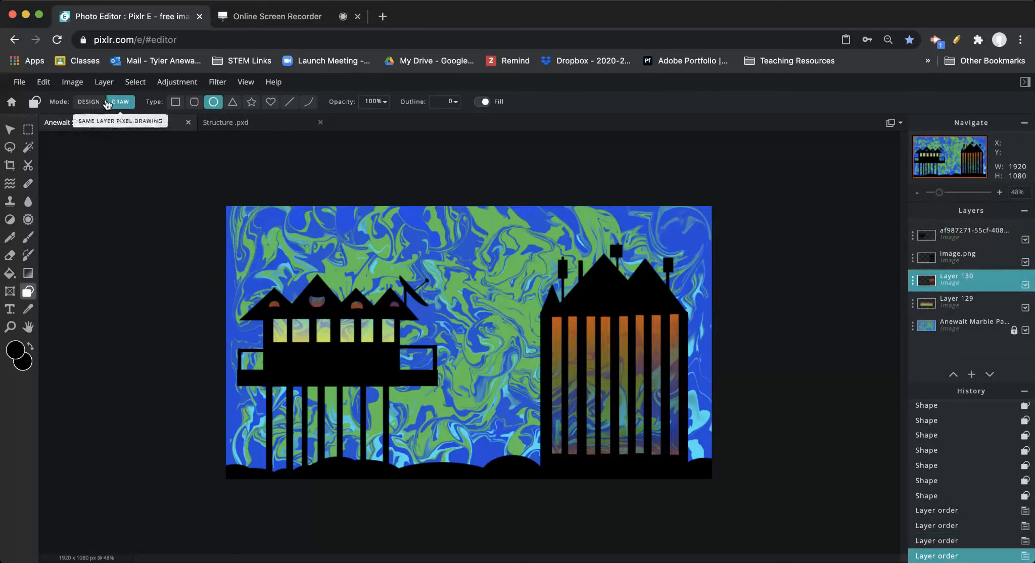
click(971, 374)
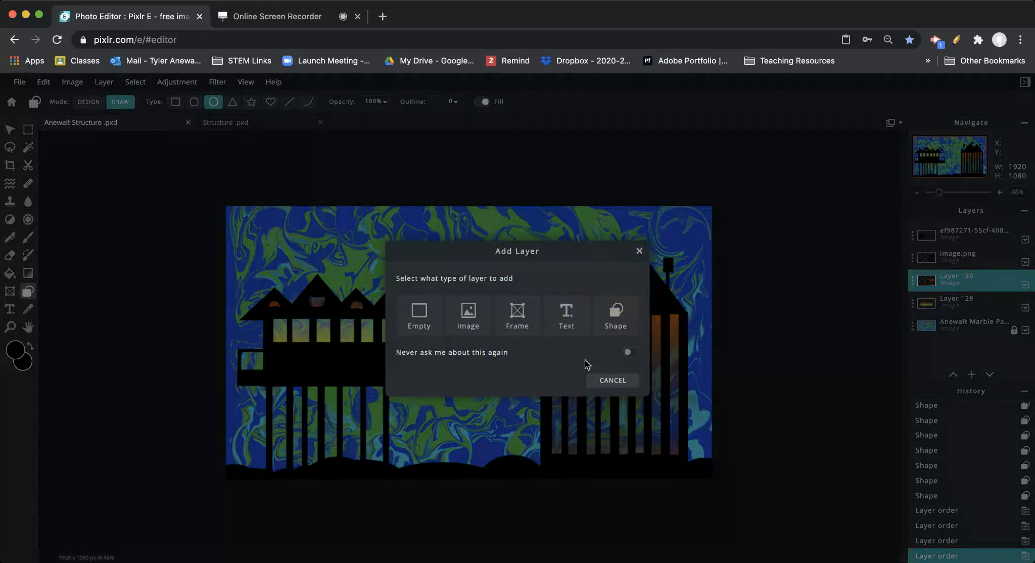
click(639, 251)
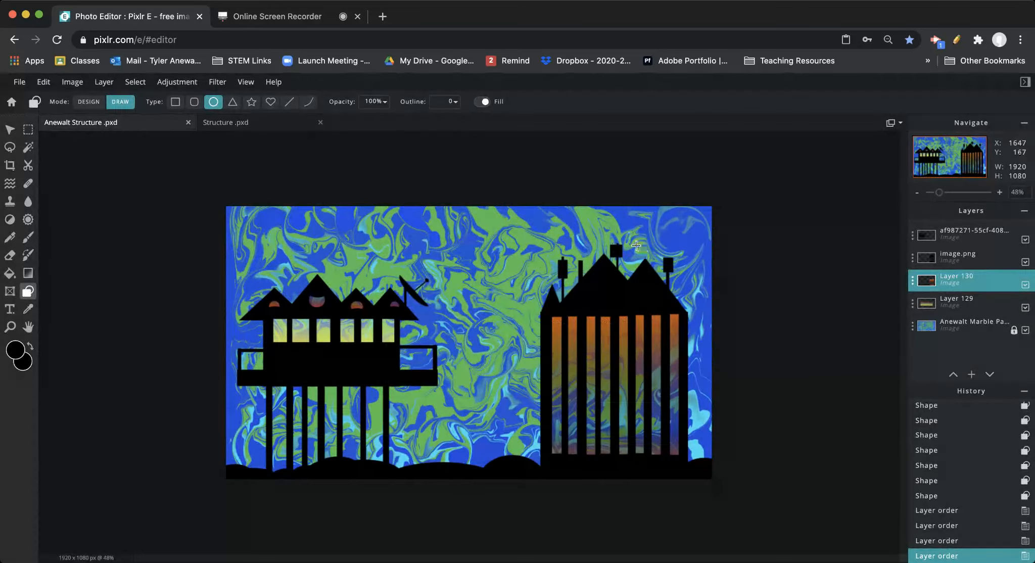
Switch the shape tool to Design mode and back to Draw mode
click(91, 102)
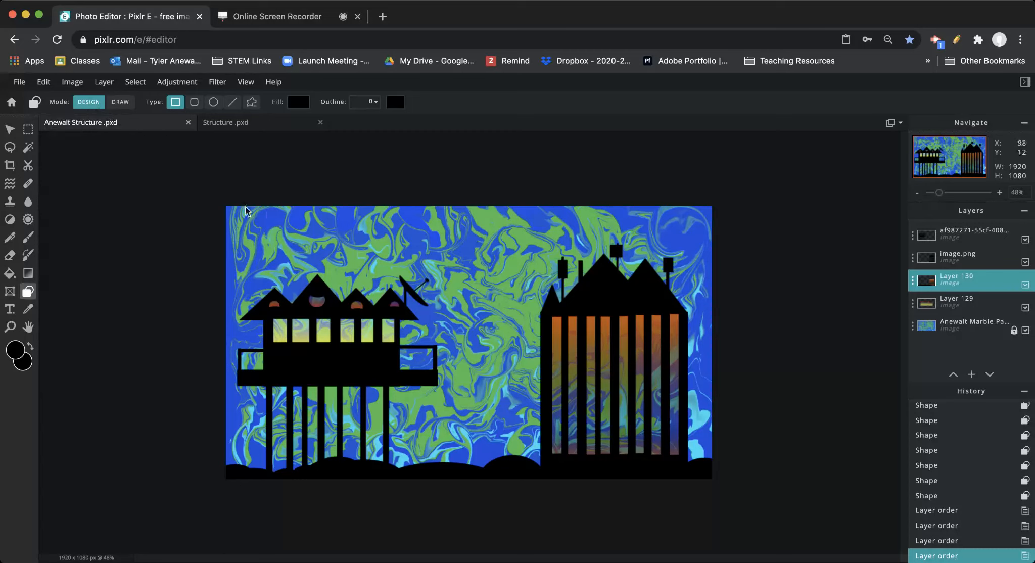
click(121, 107)
click(124, 105)
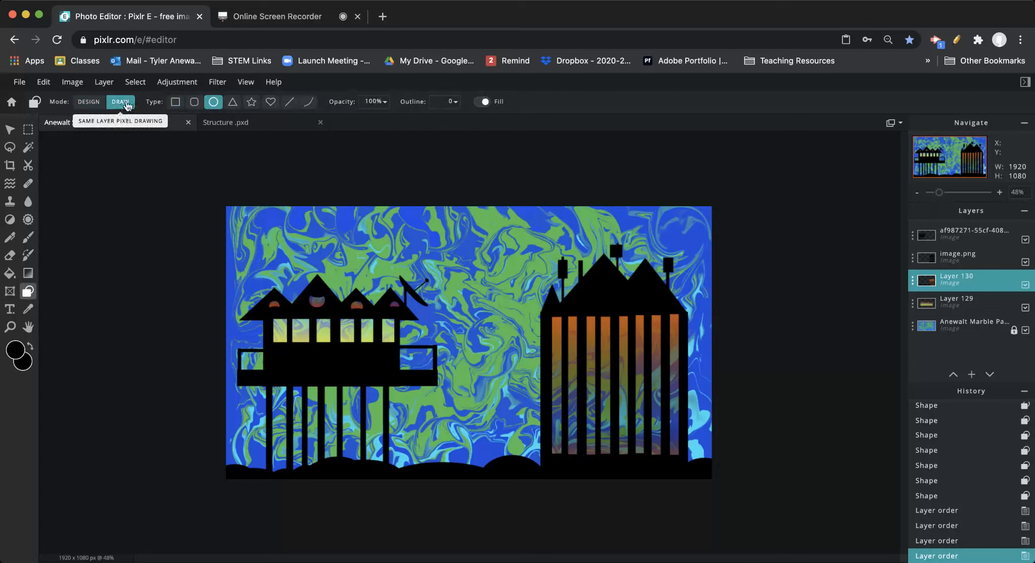